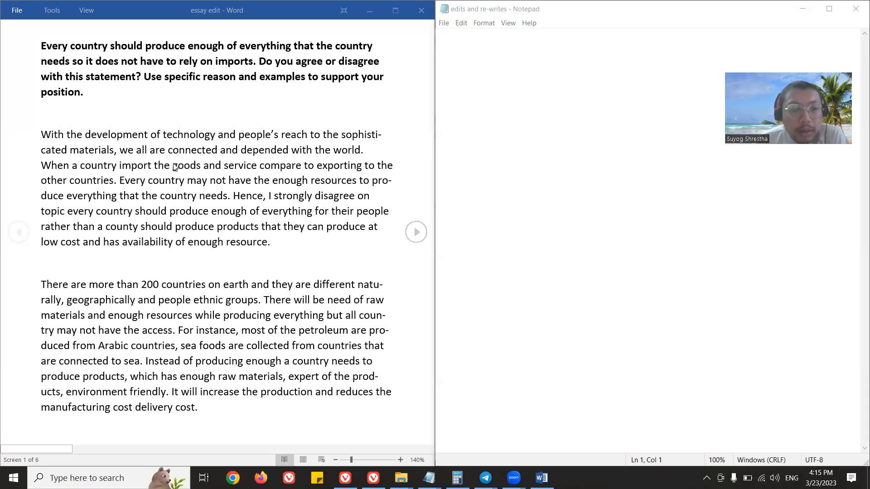
# Write the corrected phrase "depended on the world" in the empty edits and re-writes note.
pyautogui.click(519, 82)
pyautogui.write('depende')
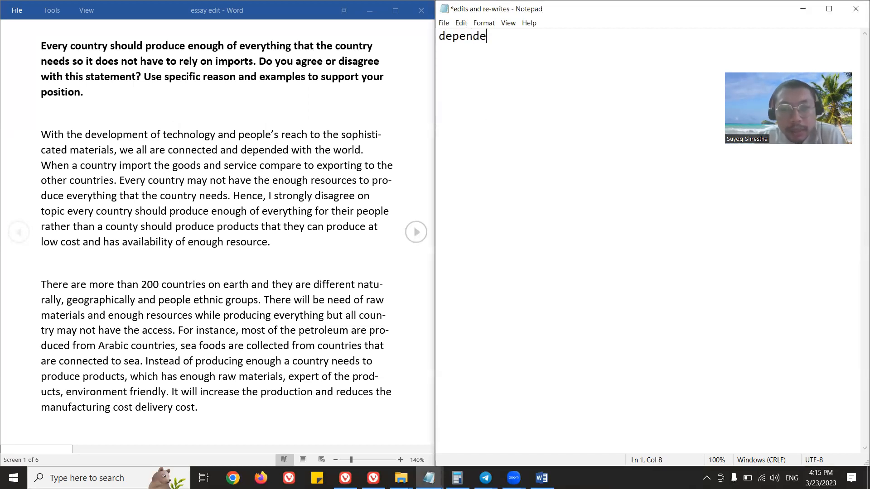
pyautogui.write('d on the world')
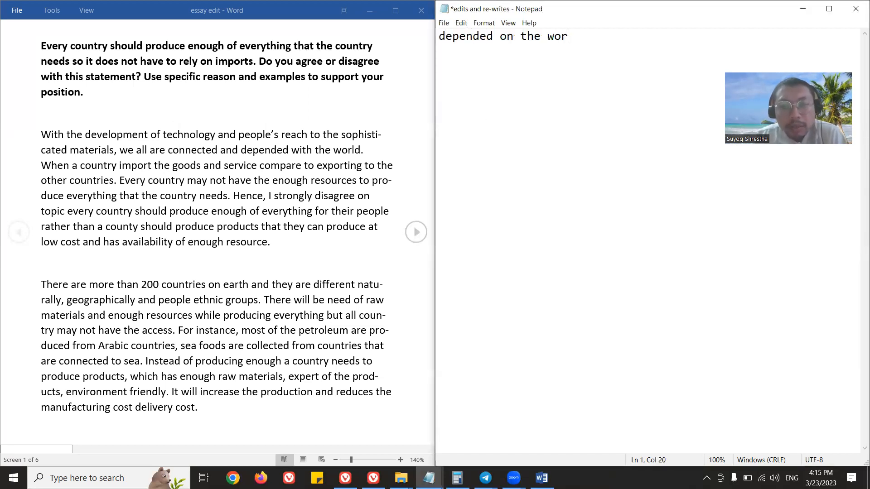
# Add the heading "Preposition" on its own line above "depended on the world" and save the note.
pyautogui.press('Left')
pyautogui.press('Left')
pyautogui.press('Left')
pyautogui.press('Left')
pyautogui.press('Left')
pyautogui.press('Left')
pyautogui.press('Left')
pyautogui.press('Left')
pyautogui.press('Left')
pyautogui.press('Left')
pyautogui.press('Left')
pyautogui.press('Left')
pyautogui.press('Left')
pyautogui.press('Left')
pyautogui.press('Left')
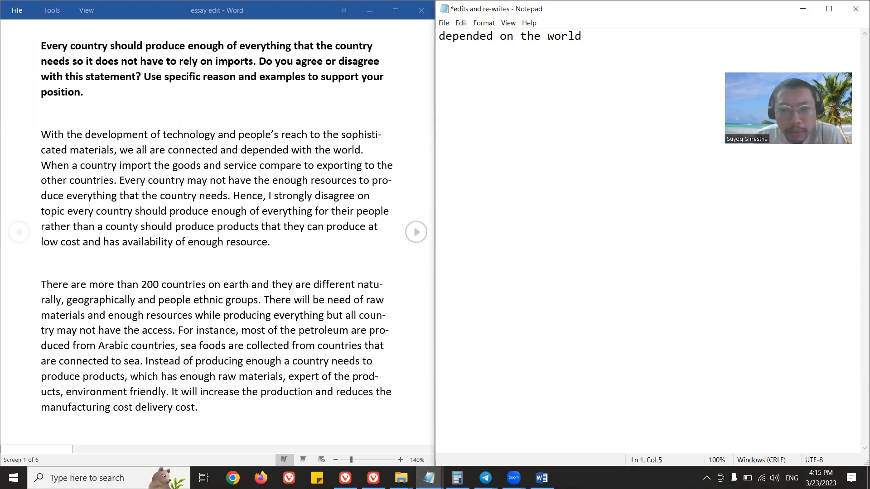
pyautogui.press('Left')
pyautogui.press('Return')
pyautogui.press('Up')
pyautogui.write('Pre')
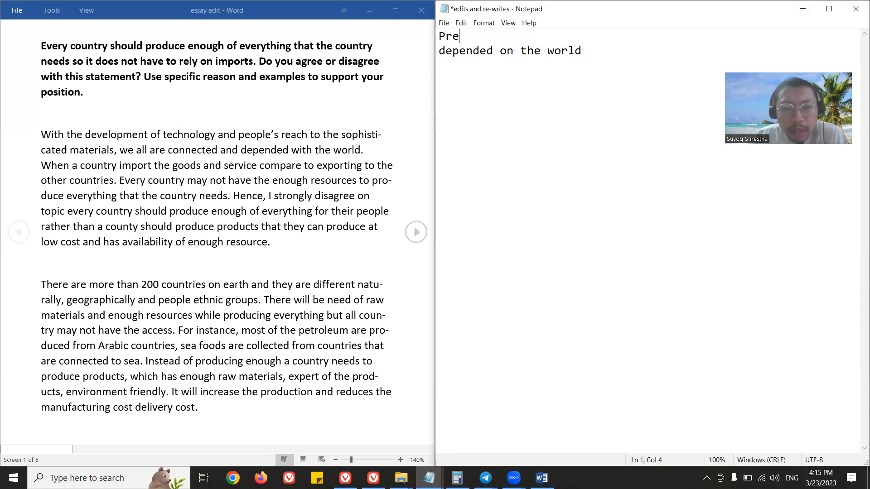
pyautogui.write('position')
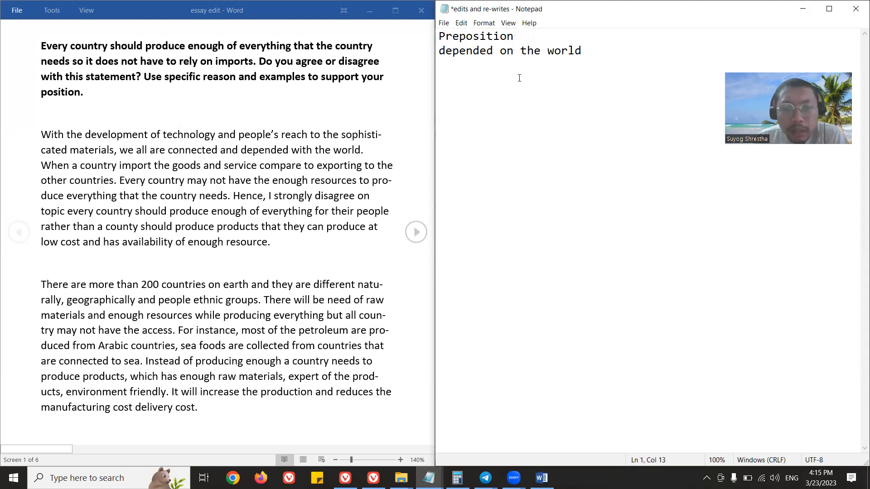
pyautogui.click(515, 36)
pyautogui.hotkey('ctrl', 's')
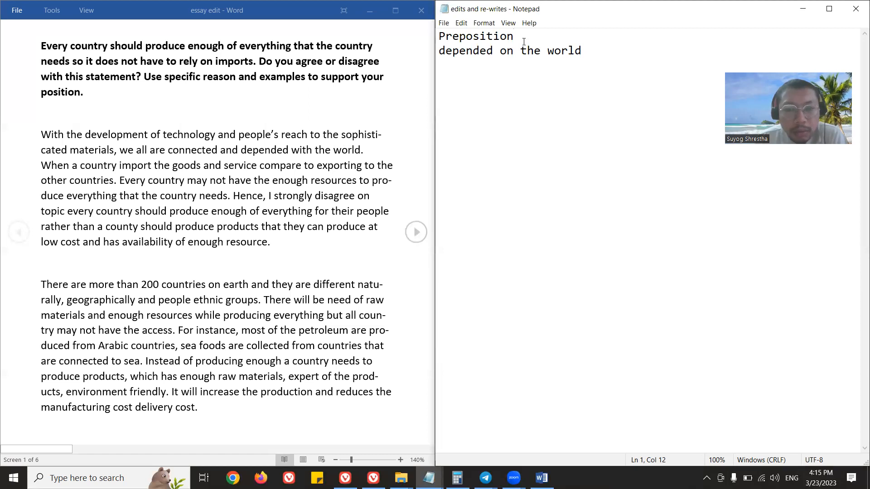
# Add the grammar note "singular noun + v5" a few lines below, with the example "country imports" under it.
pyautogui.click(598, 45)
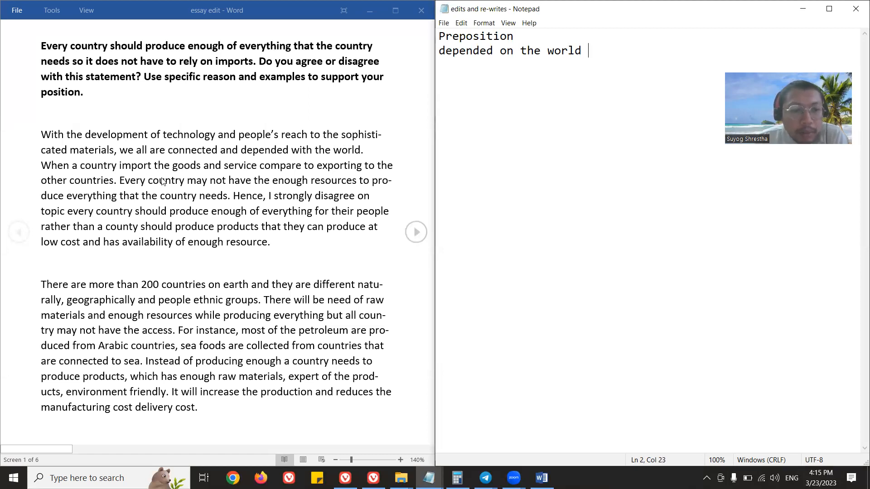
pyautogui.press('Return')
pyautogui.press('Return')
pyautogui.press('Return')
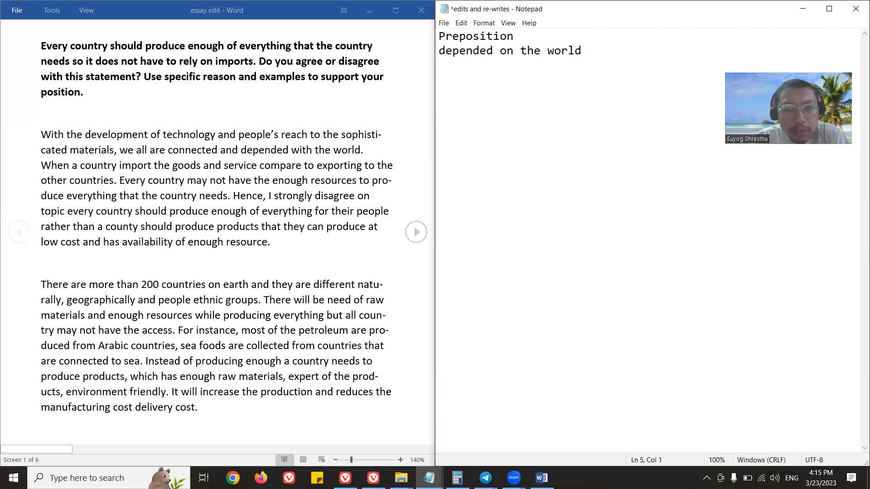
pyautogui.write('singular nou')
pyautogui.press('BackSpace')
pyautogui.press('BackSpace')
pyautogui.write('ul')
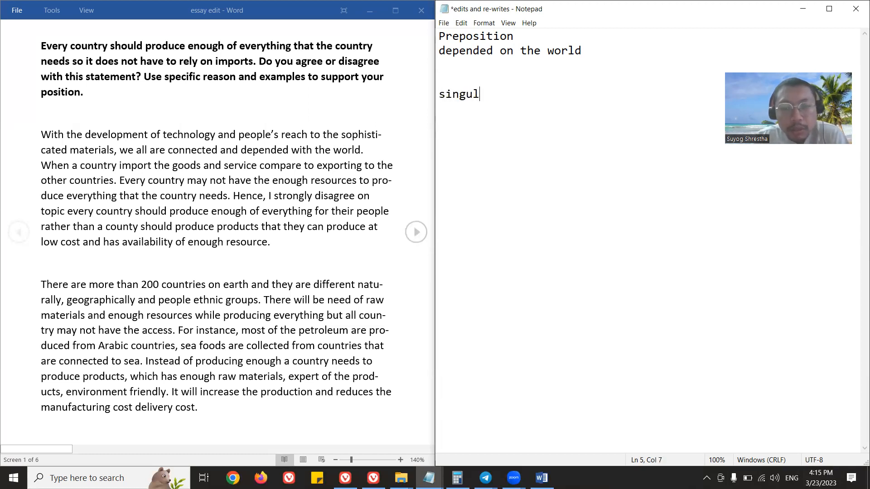
pyautogui.write('ar noun + v5')
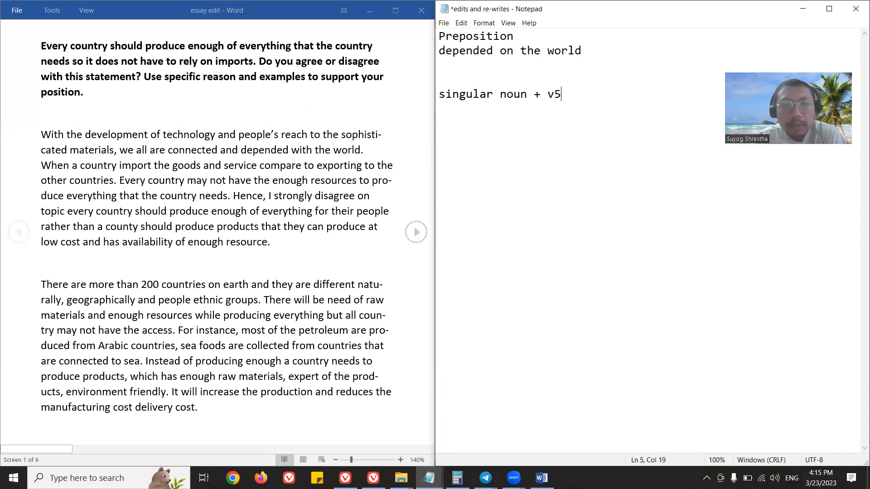
pyautogui.press('Return')
pyautogui.write('country imports')
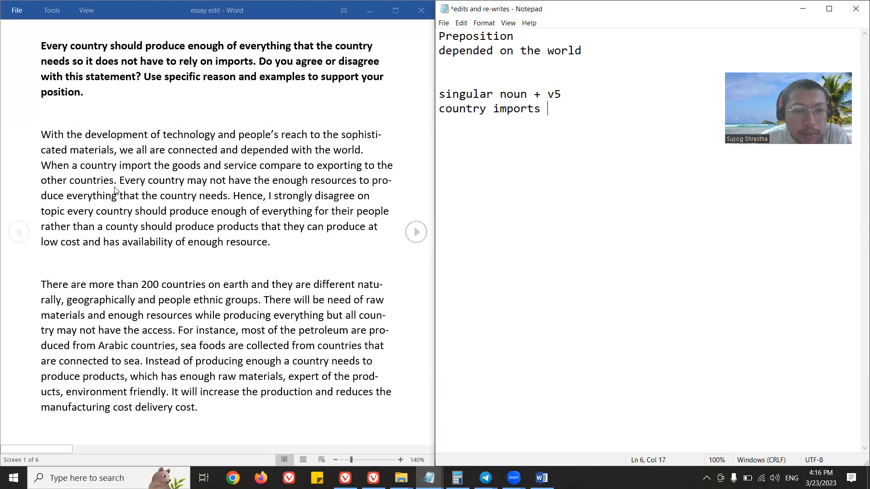
# Start a rewritten sentence below the example, leaving a gap: "When a country imports the goods and services".
pyautogui.press('Return')
pyautogui.press('Return')
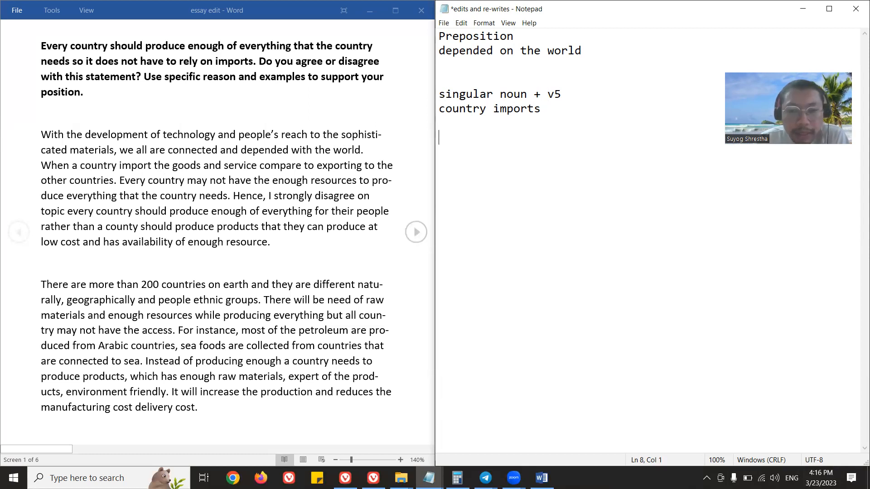
pyautogui.write('When cou')
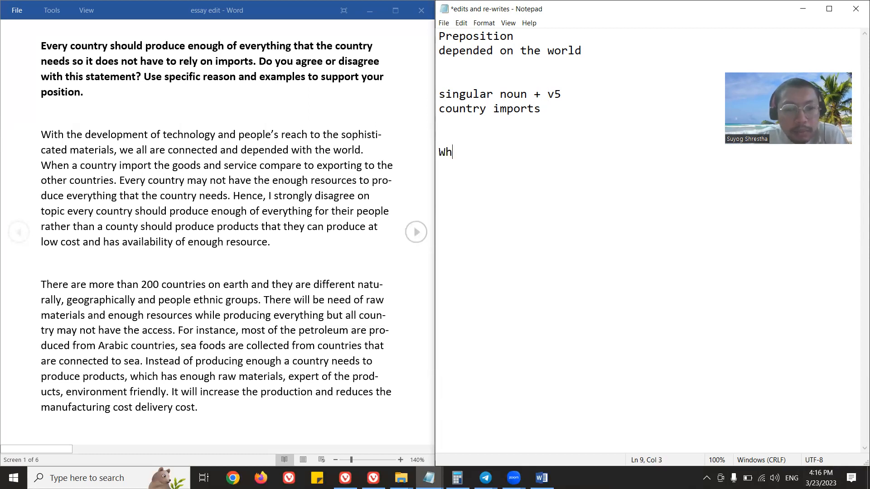
pyautogui.press('BackSpace')
pyautogui.press('BackSpace')
pyautogui.write('a')
pyautogui.press('BackSpace')
pyautogui.press('BackSpace')
pyautogui.write('a country imports')
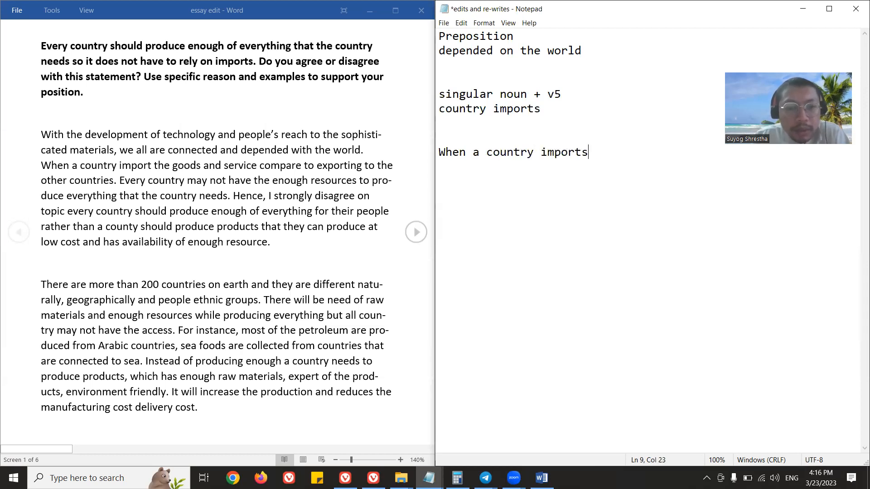
pyautogui.write(' the goods and services')
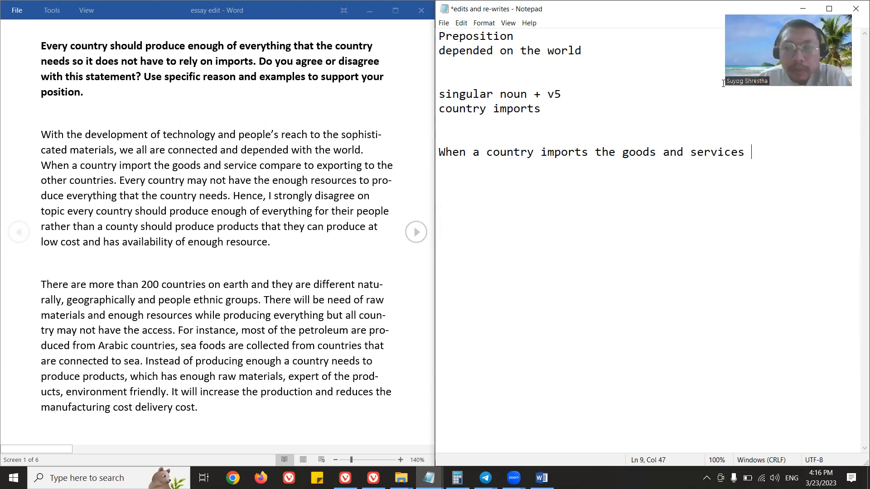
# Replace "the" with "more" before "goods" and continue the sentence with "compared to exporting to other countries, .....".
pyautogui.doubleClick(605, 153)
pyautogui.write('more goods and servi')
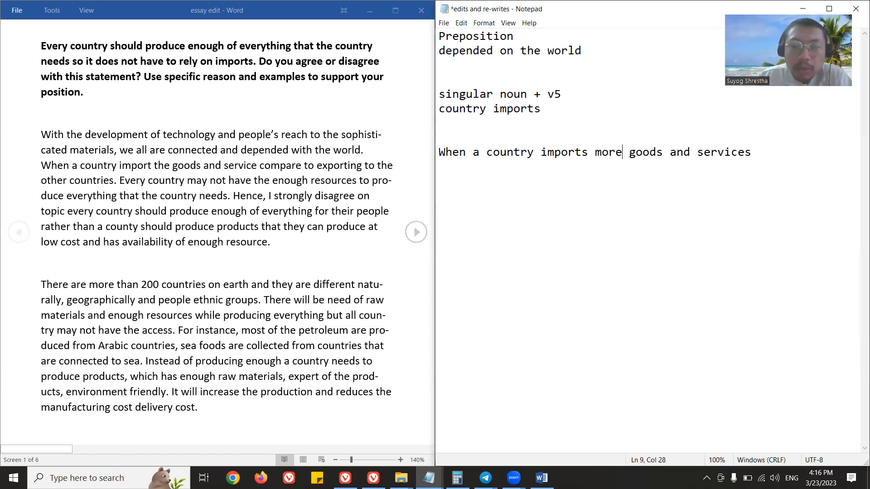
pyautogui.write('ces compared ')
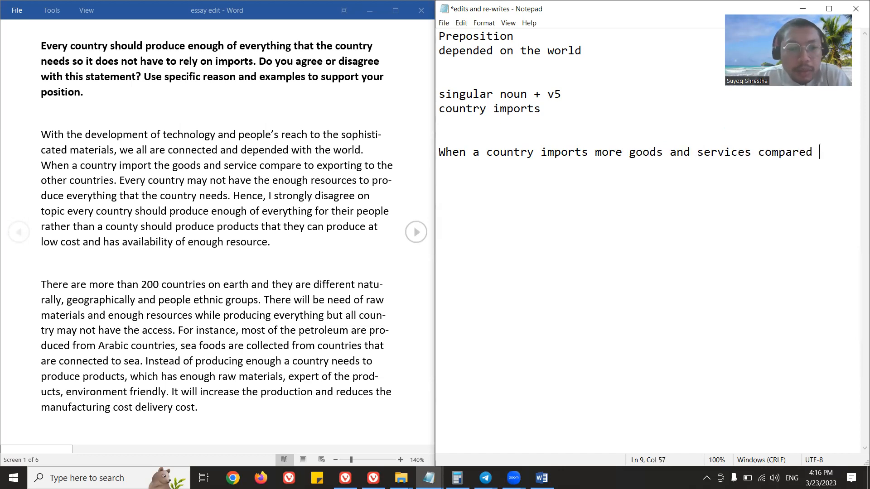
pyautogui.write('to exporting to other countries, .....')
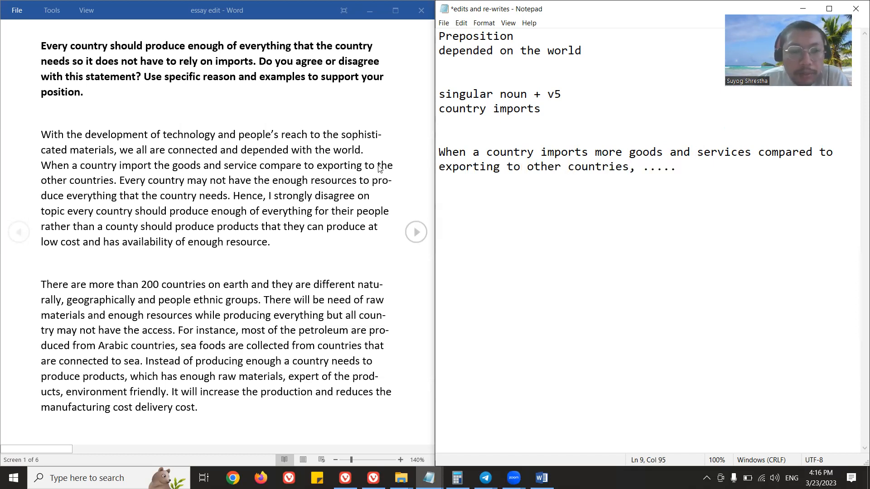
# Insert the note "Article : a/an/the" above the rewritten sentence, separated from it by a blank line.
pyautogui.press('Return')
pyautogui.press('Return')
pyautogui.write('Arti')
pyautogui.press('BackSpace')
pyautogui.press('BackSpace')
pyautogui.write('ticle')
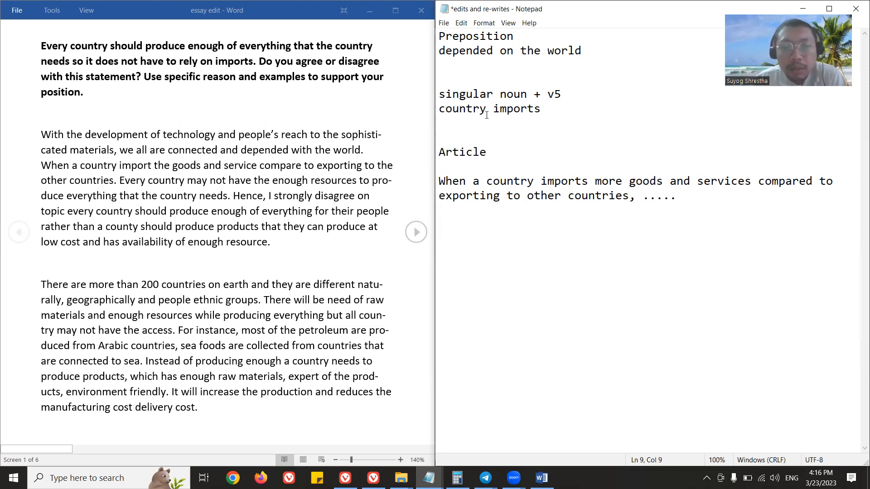
pyautogui.write('/an/the')
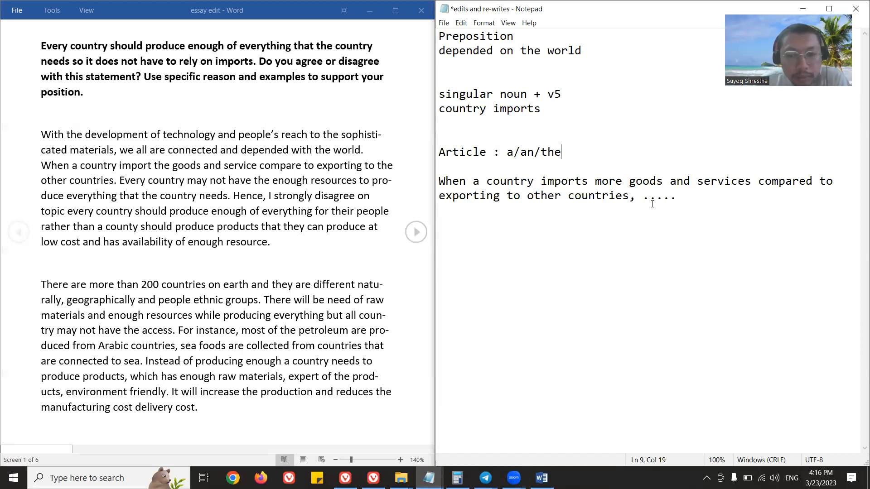
pyautogui.moveTo(676, 196); pyautogui.dragTo(437, 181)
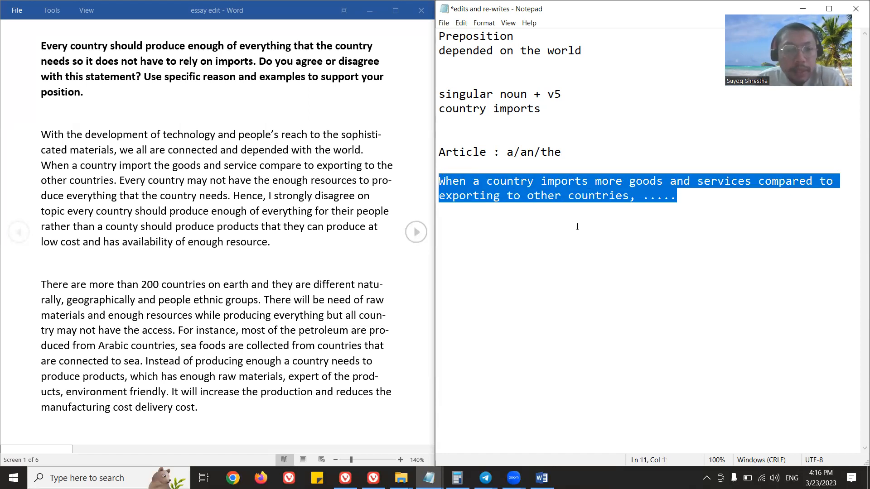
pyautogui.click(662, 200)
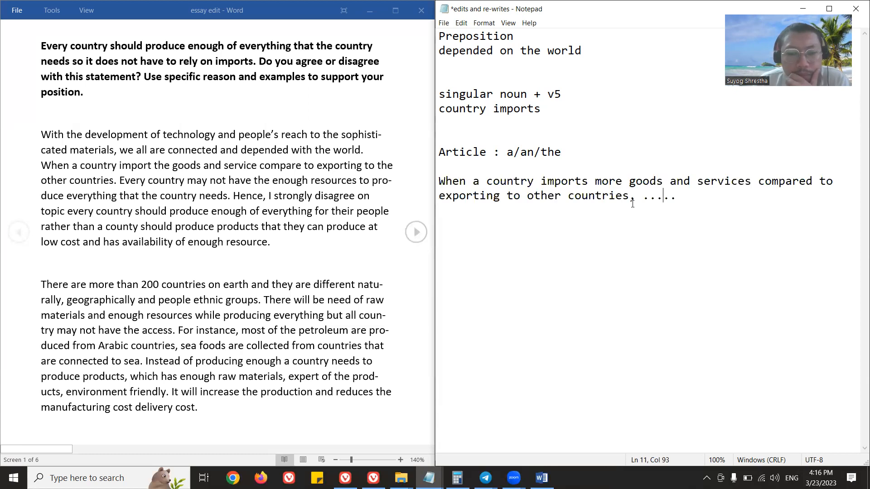
pyautogui.moveTo(444, 182); pyautogui.dragTo(472, 184)
pyautogui.moveTo(642, 199); pyautogui.dragTo(696, 204)
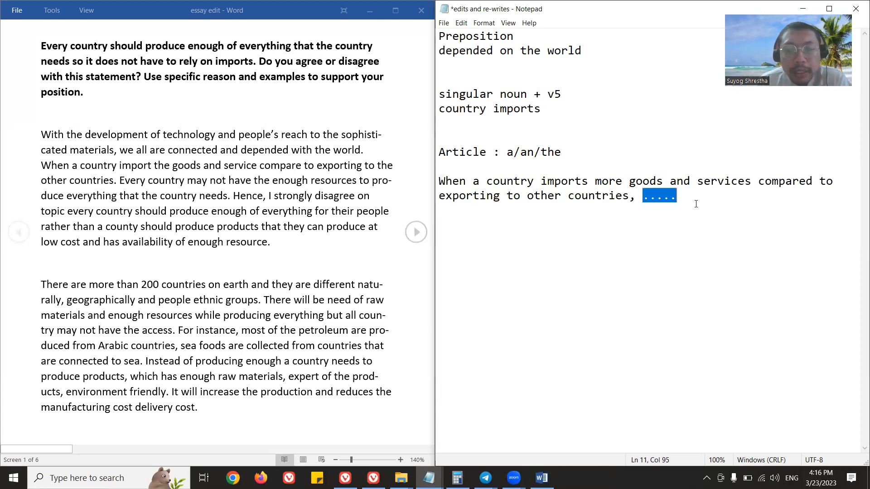
pyautogui.click(699, 210)
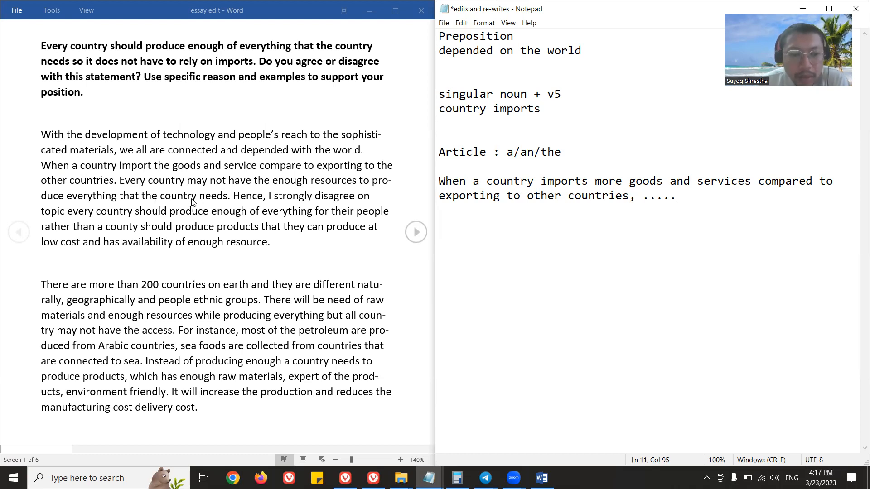
# Insert a new line above the rewritten sentence reading "With the development of technology and people's reach".
pyautogui.click(454, 172)
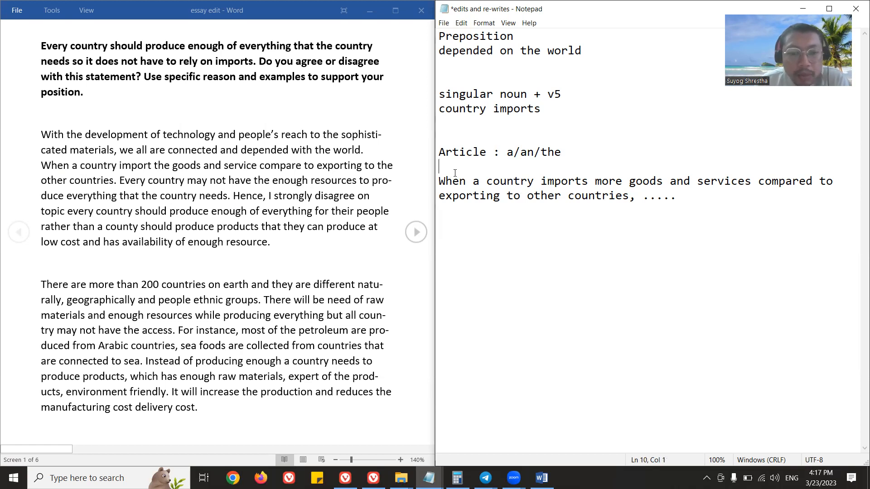
pyautogui.press('Return')
pyautogui.write('With ')
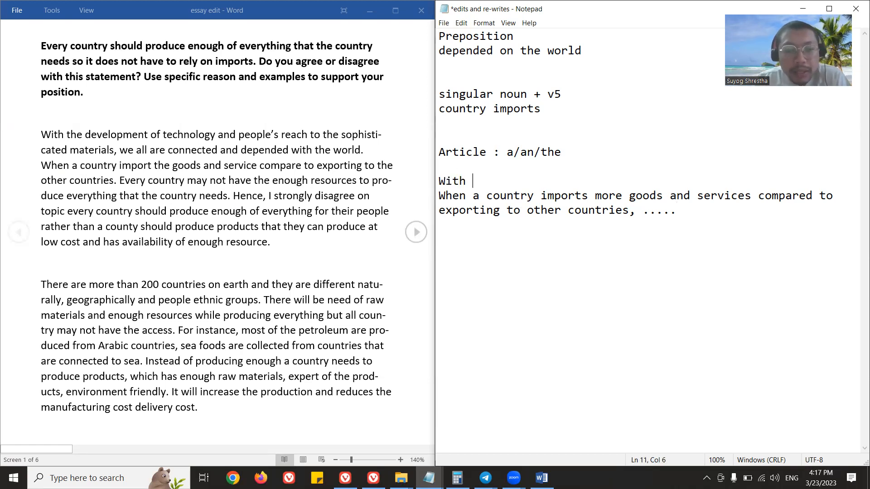
pyautogui.write('the developme')
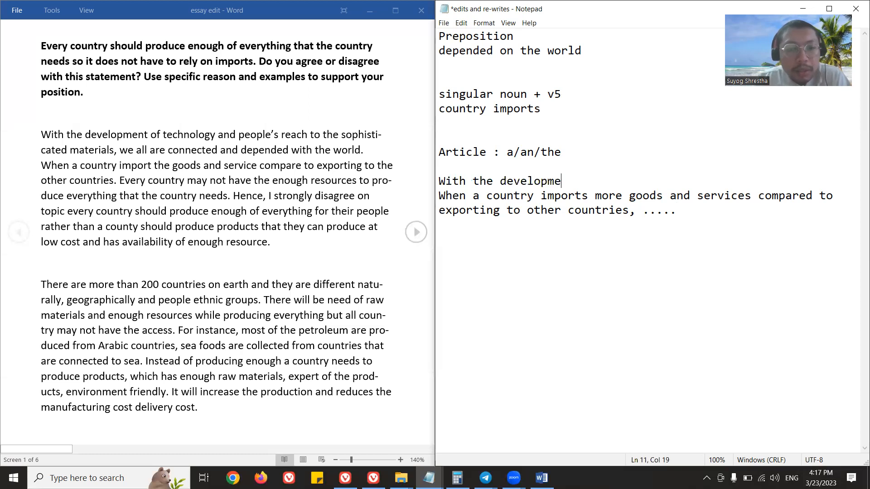
pyautogui.write('nt of technol')
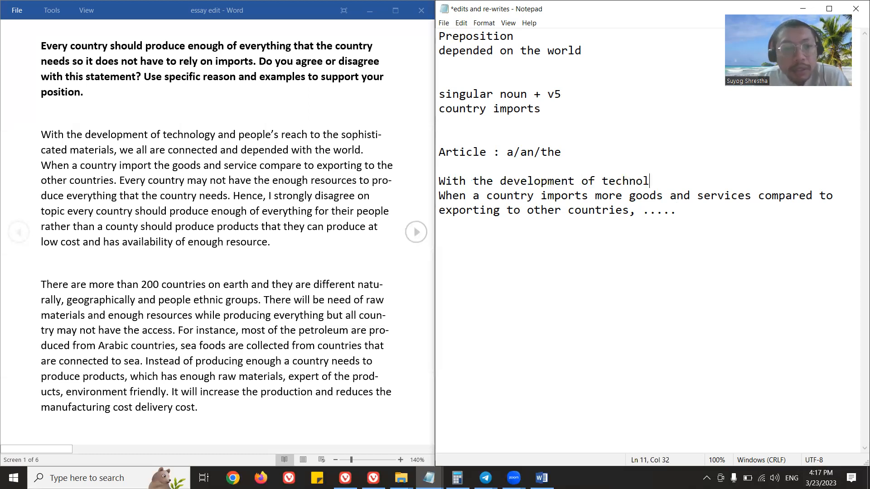
pyautogui.write('ogy and people')
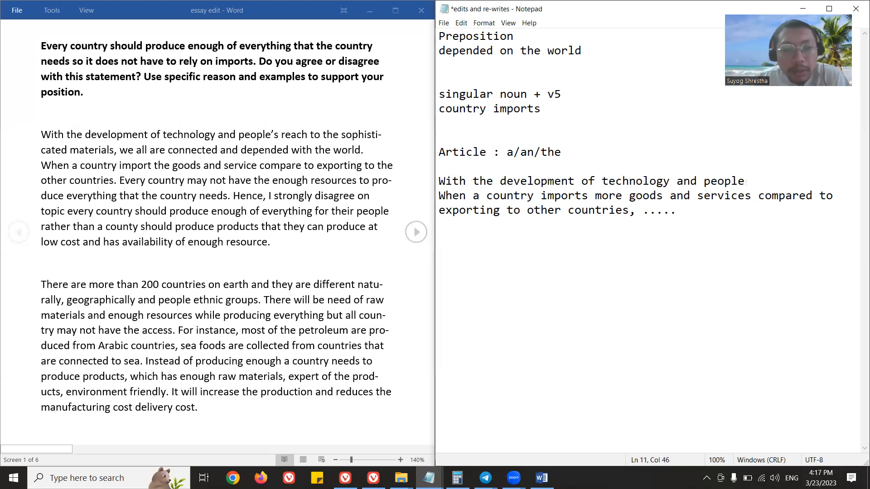
pyautogui.write("'s reach")
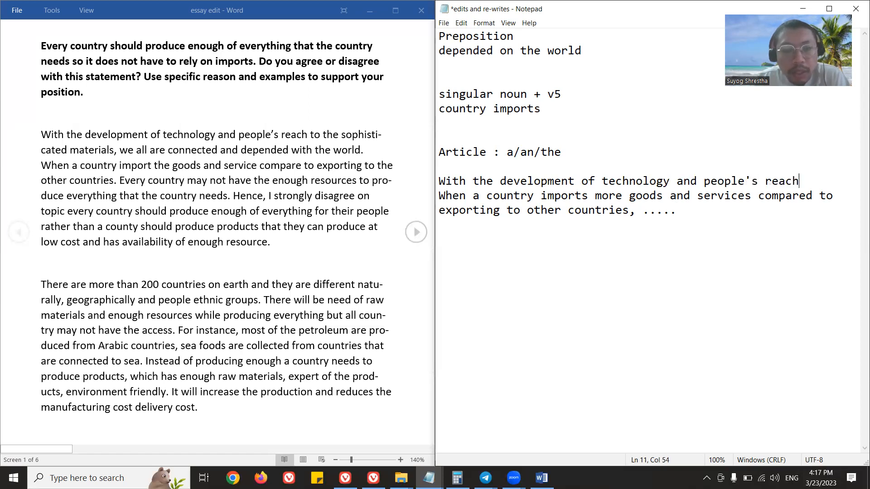
pyautogui.write(' to the sophi')
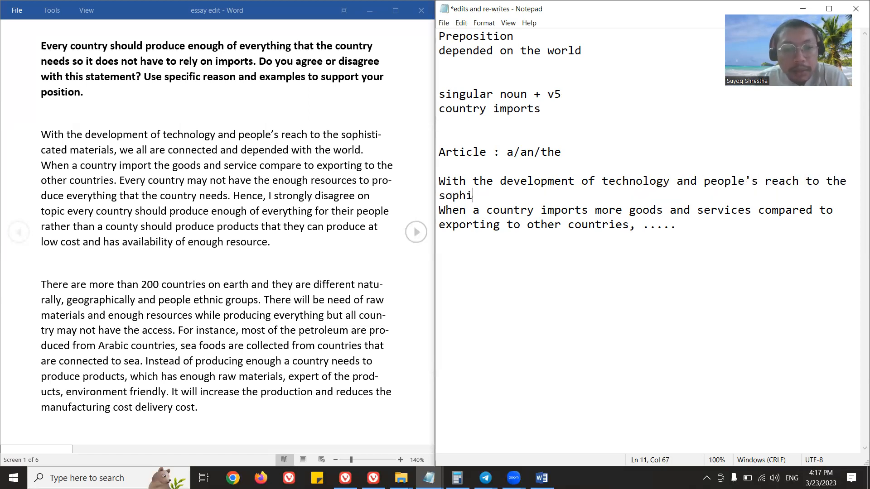
pyautogui.write('sticated materials, we all are c')
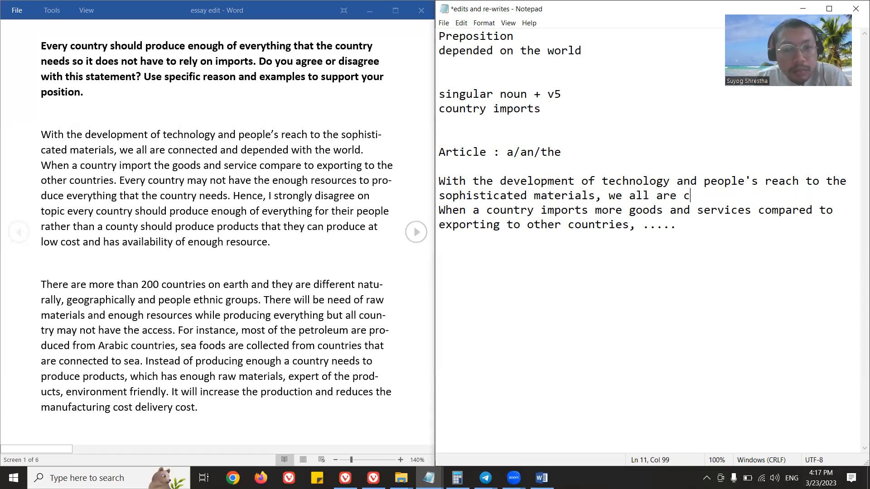
# Complete the opening sentence with "to the sophisticated materials, we all are connected and depended on the world." and join the following sentence onto its line.
pyautogui.write('onnected and depeendeo')
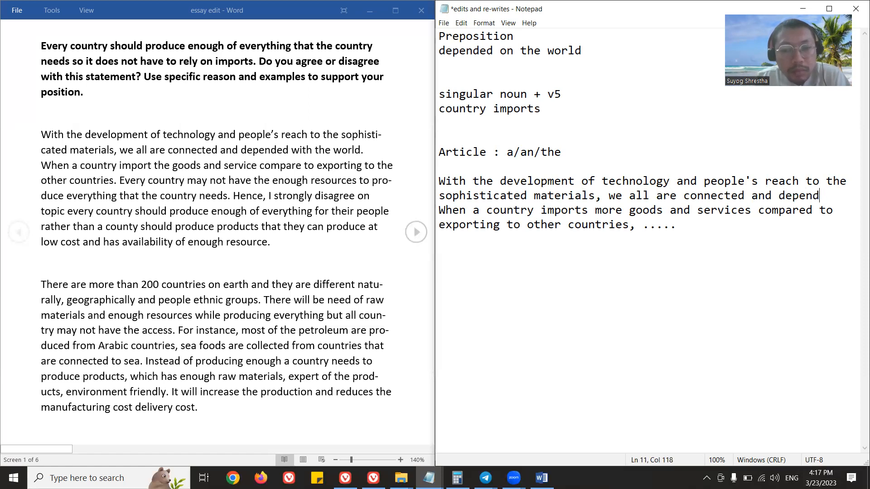
pyautogui.press('BackSpace')
pyautogui.write('d on th e')
pyautogui.press('BackSpace')
pyautogui.press('BackSpace')
pyautogui.write('e world.')
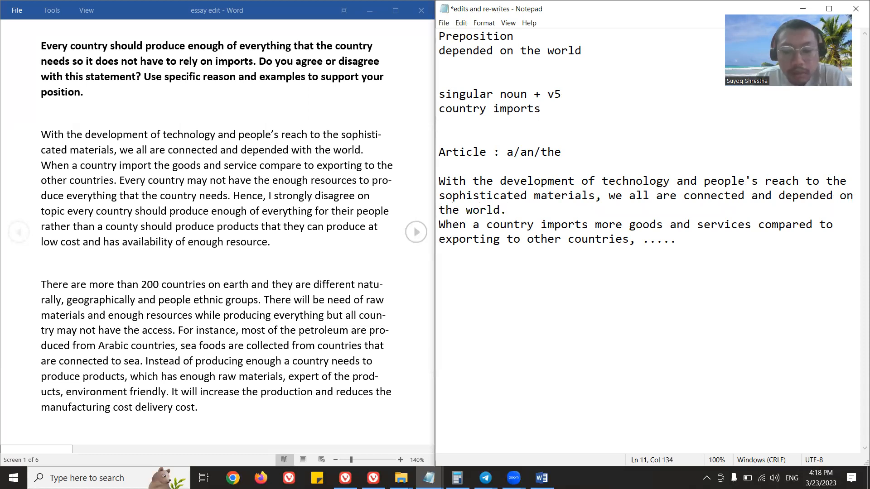
pyautogui.press('Delete')
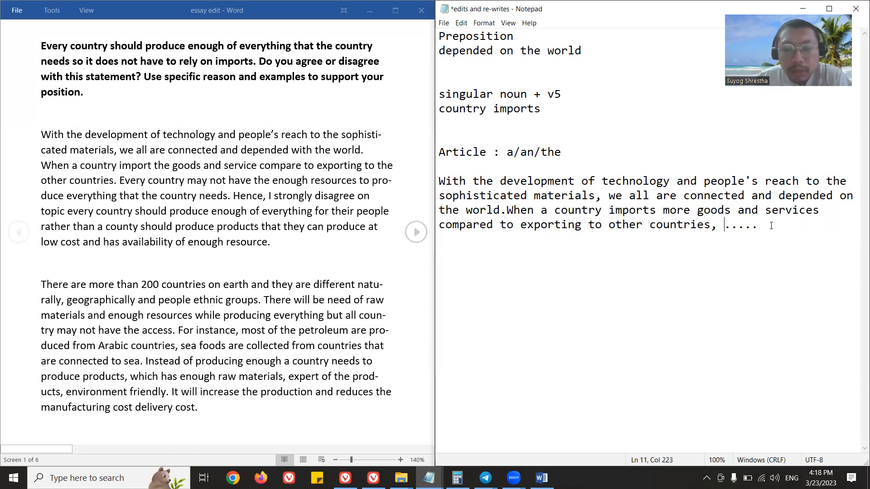
# Add the sentence "Every country may not have enough resources to produce everything that it needs." after the dots in the rewritten paragraph.
pyautogui.write('Every ounct')
pyautogui.press('BackSpace')
pyautogui.press('BackSpace')
pyautogui.press('BackSpace')
pyautogui.press('BackSpace')
pyautogui.press('BackSpace')
pyautogui.write('country may not have enough resources to produce everyt')
pyautogui.press('BackSpace')
pyautogui.press('BackSpace')
pyautogui.press('BackSpace')
pyautogui.press('BackSpace')
pyautogui.write('verything that it needs.')
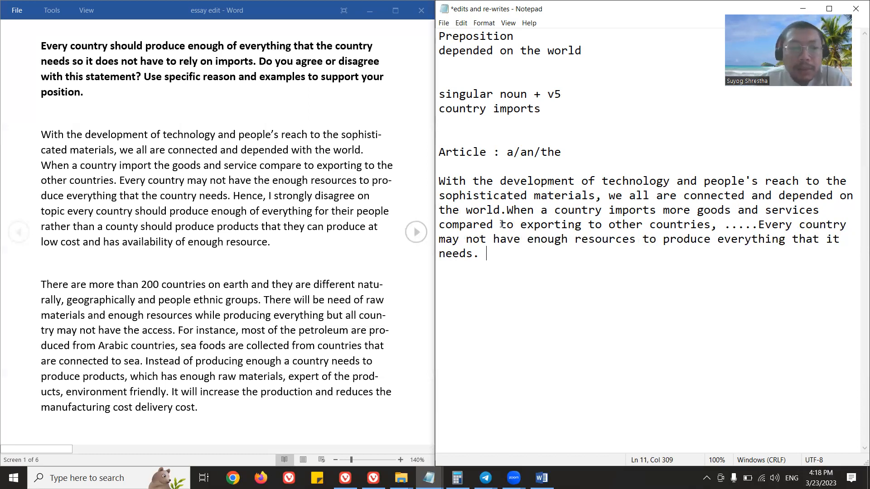
# Examine the pronoun "it" in the newly added sentence about every country's resources.
pyautogui.moveTo(828, 239); pyautogui.dragTo(849, 239)
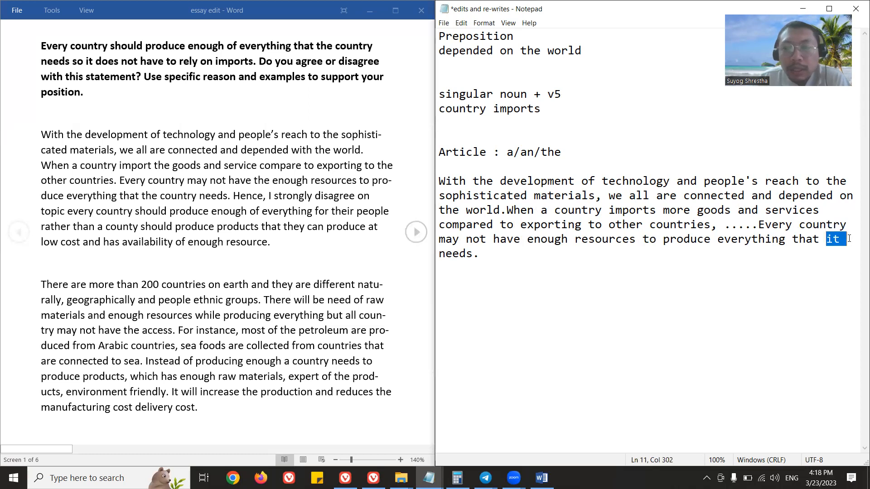
pyautogui.click(830, 261)
pyautogui.doubleClick(829, 237)
pyautogui.click(748, 248)
pyautogui.moveTo(759, 224); pyautogui.dragTo(487, 254)
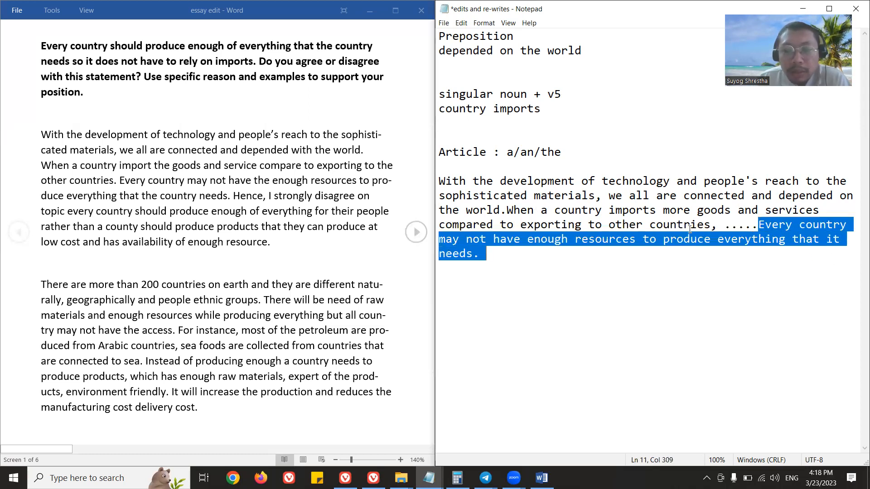
pyautogui.click(503, 271)
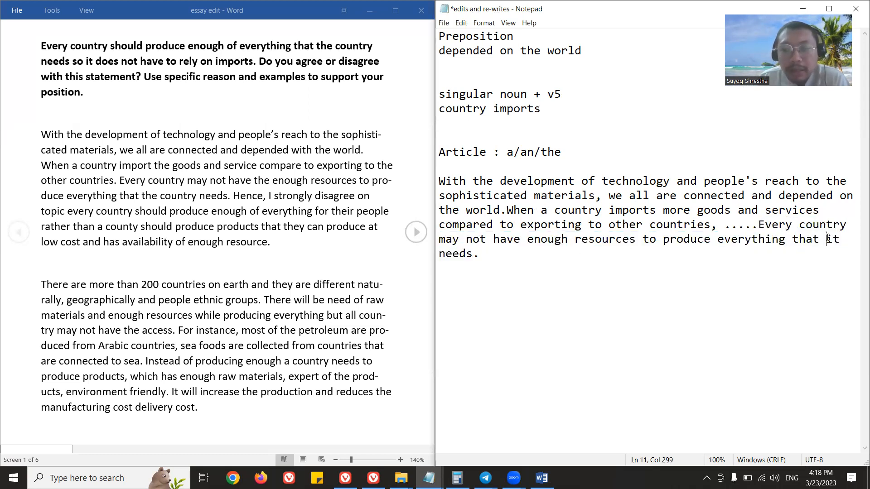
pyautogui.moveTo(827, 239); pyautogui.dragTo(849, 243)
pyautogui.click(490, 255)
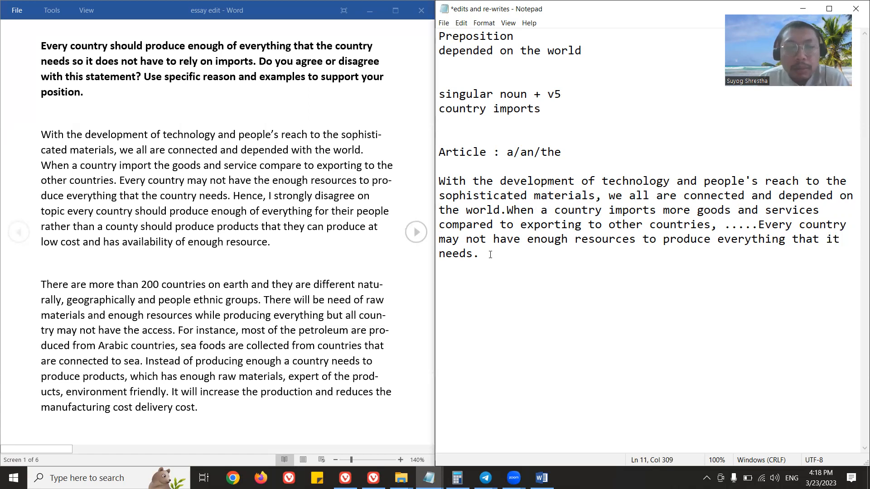
pyautogui.moveTo(792, 239); pyautogui.dragTo(848, 240)
pyautogui.click(724, 289)
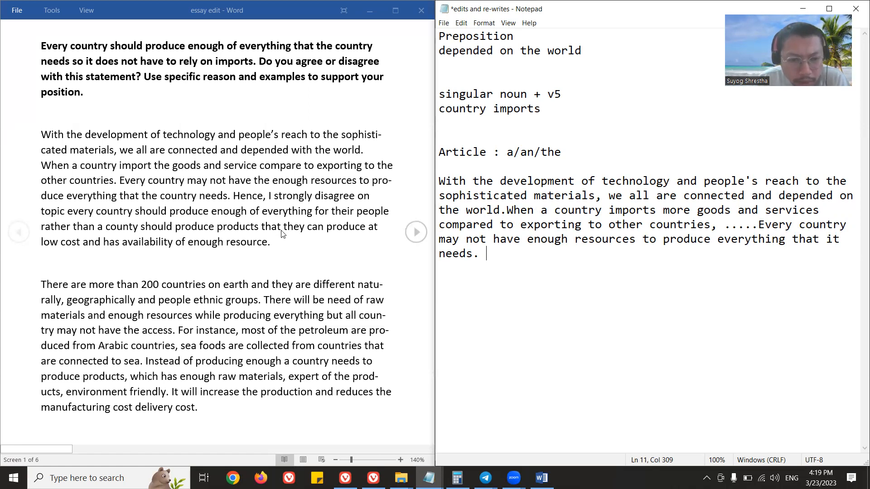
# Continue the paragraph with "Hence, I strongly disagree that every country should produce enough of everything for it's people" and dismiss the chat notifications.
pyautogui.write('Hence,')
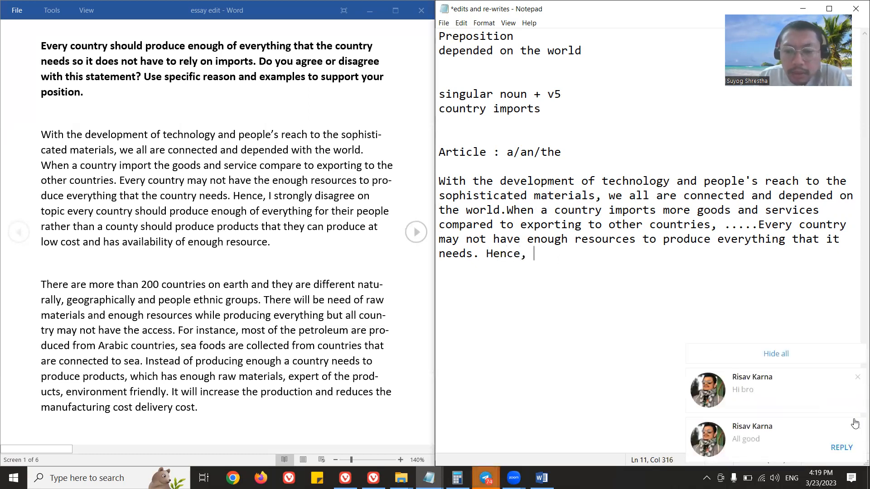
pyautogui.click(804, 357)
pyautogui.click(757, 352)
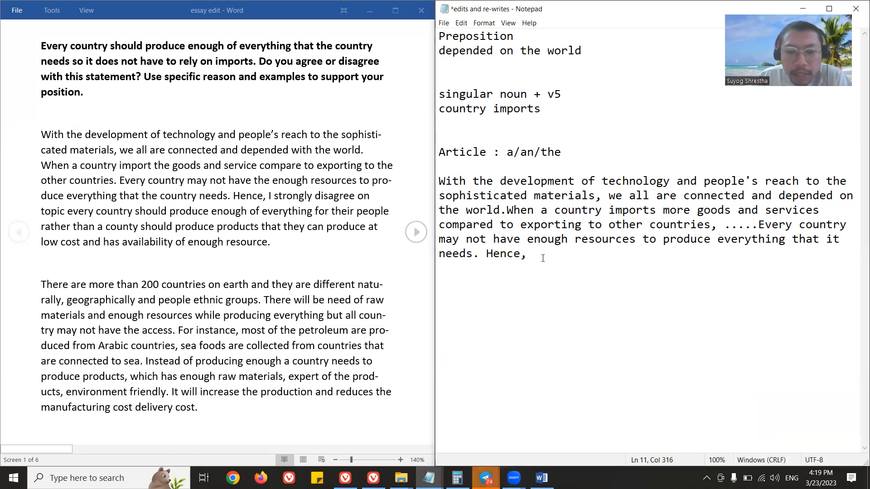
pyautogui.write('I s')
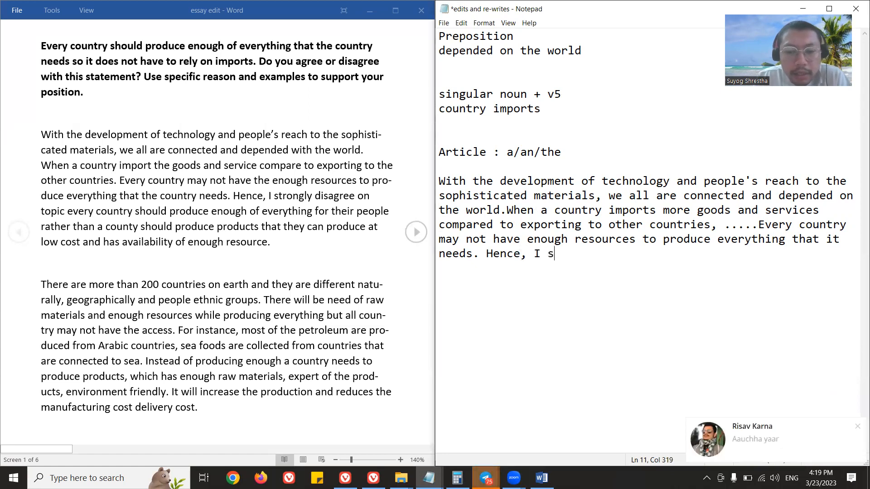
pyautogui.write('trongly disa')
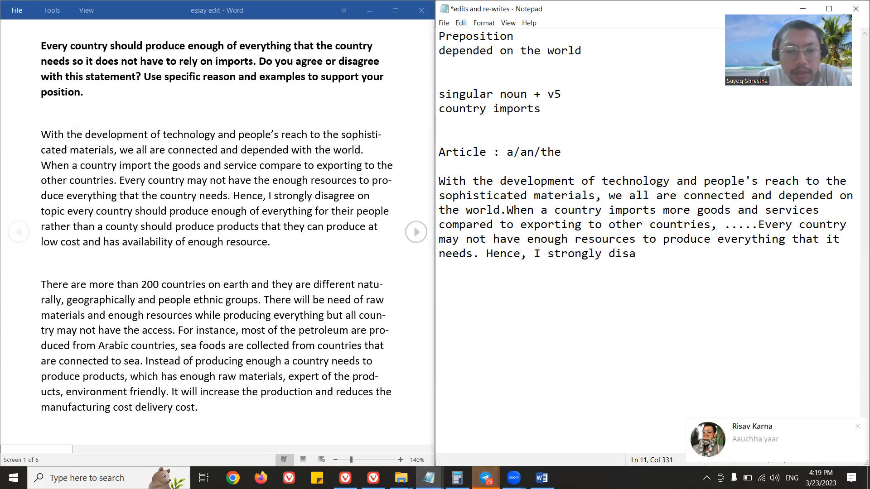
pyautogui.write('gree that e')
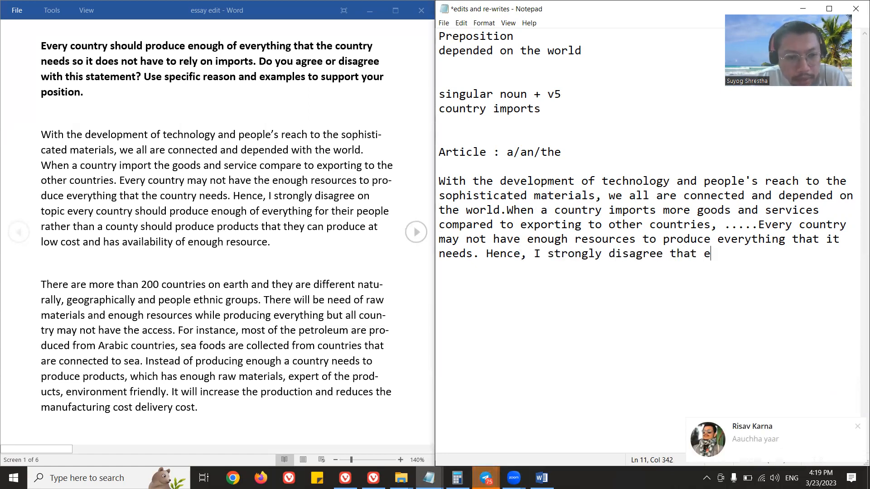
pyautogui.write('very country should pr')
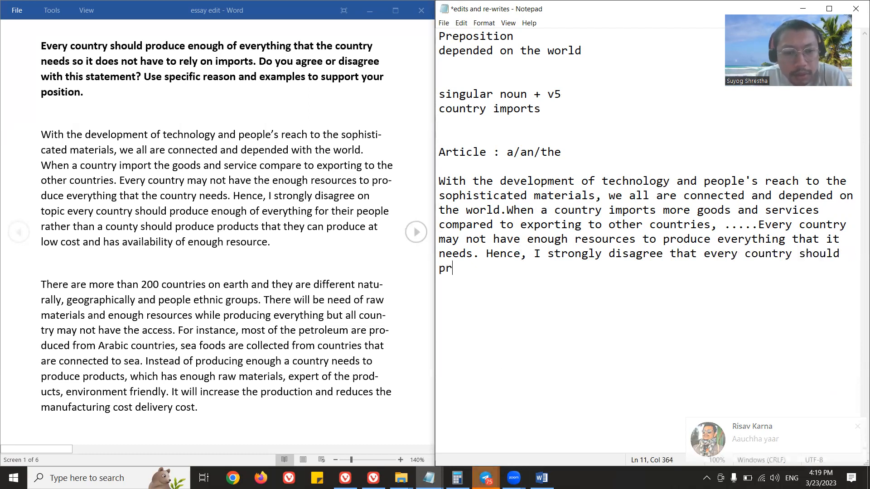
pyautogui.write('oduce enough of every')
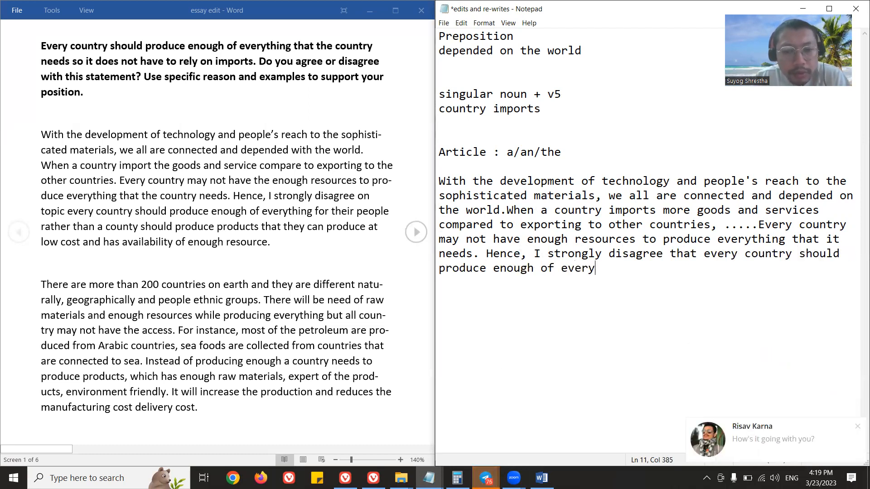
pyautogui.write('thing for ')
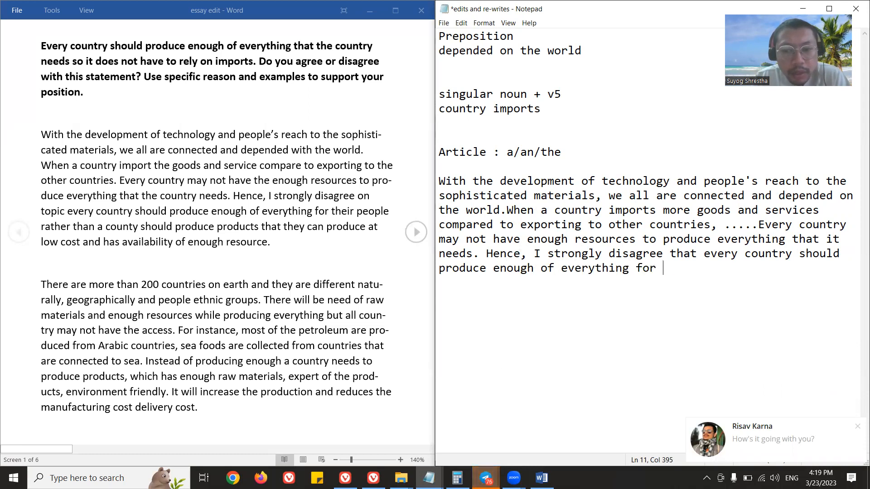
pyautogui.write("it's people")
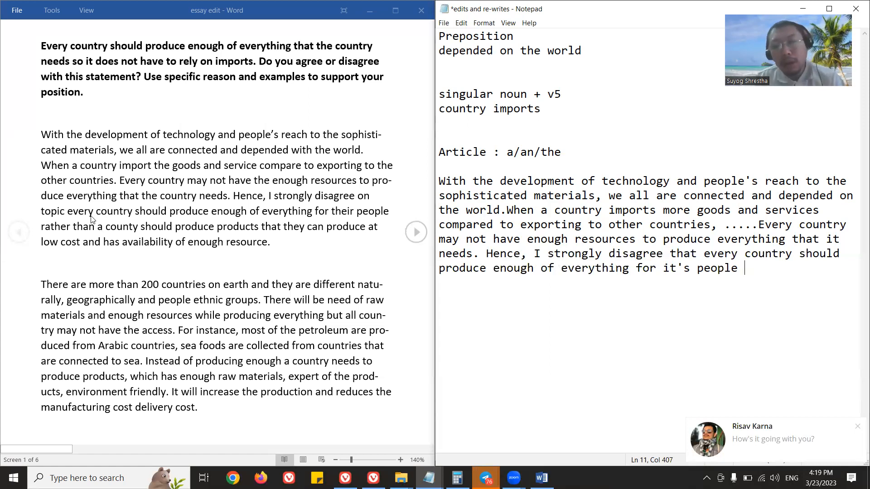
# Add the example lines "every person" and "every country" below the article note, after a blank line.
pyautogui.click(621, 157)
pyautogui.press('Return')
pyautogui.press('Return')
pyautogui.write('every person')
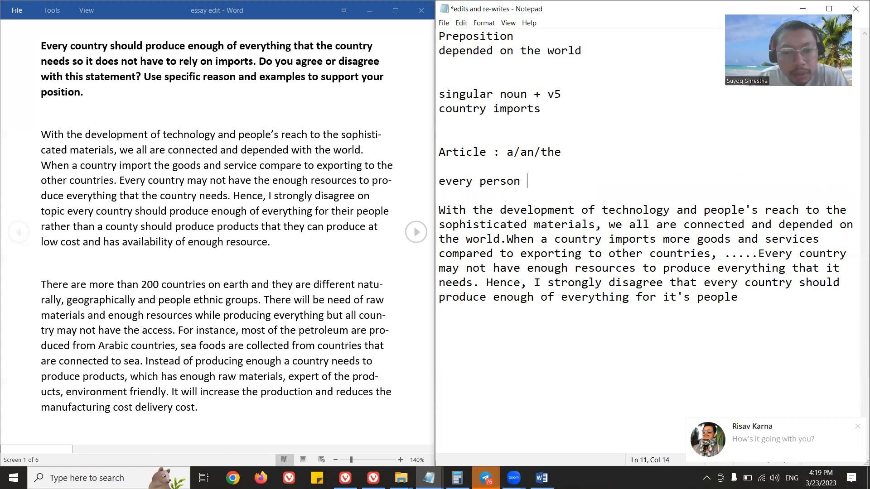
pyautogui.press('Return')
pyautogui.write('every country')
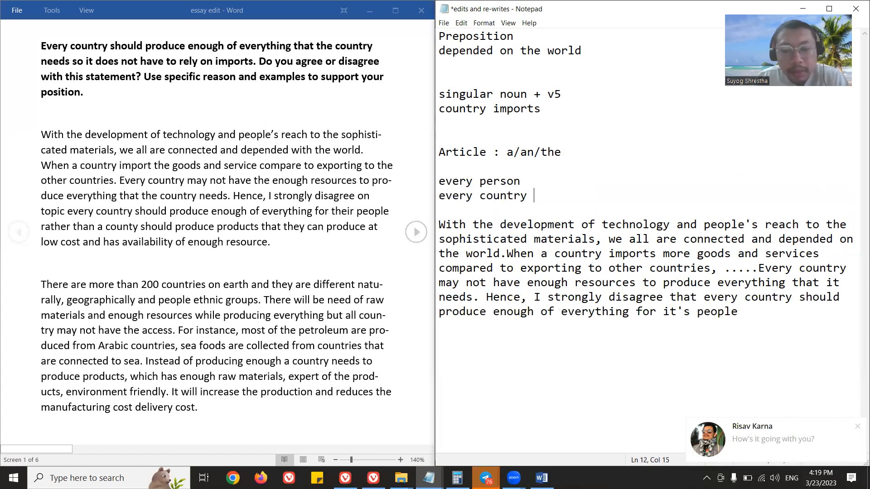
# Annotate the "every country" example line with "singular pronoun singular verb--v5".
pyautogui.doubleClick(471, 194)
pyautogui.click(555, 200)
pyautogui.write('s')
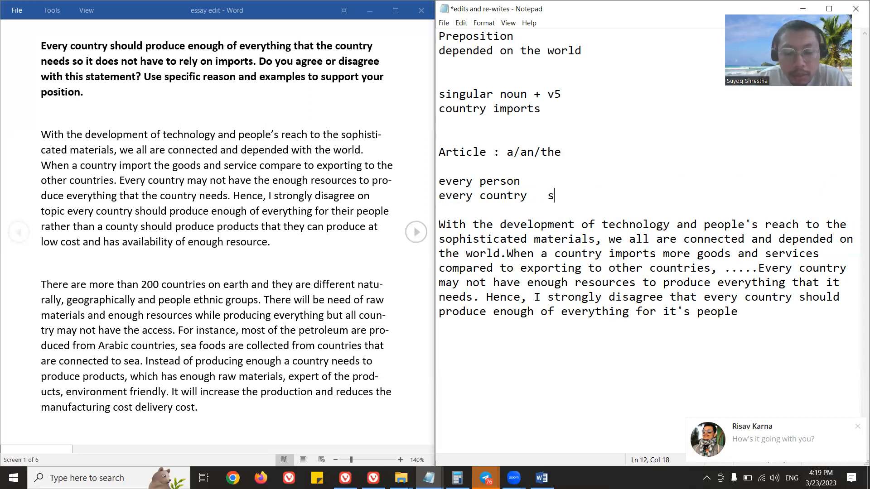
pyautogui.write('ingular pronoun sing')
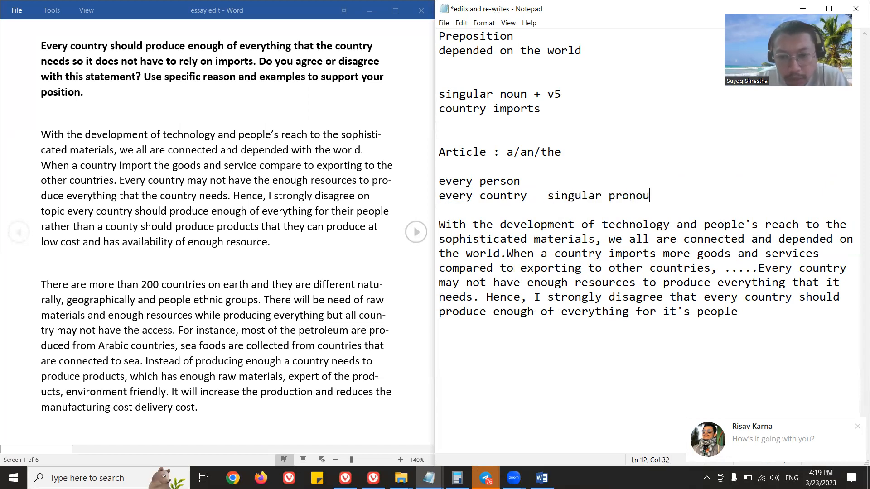
pyautogui.write('verb--v5')
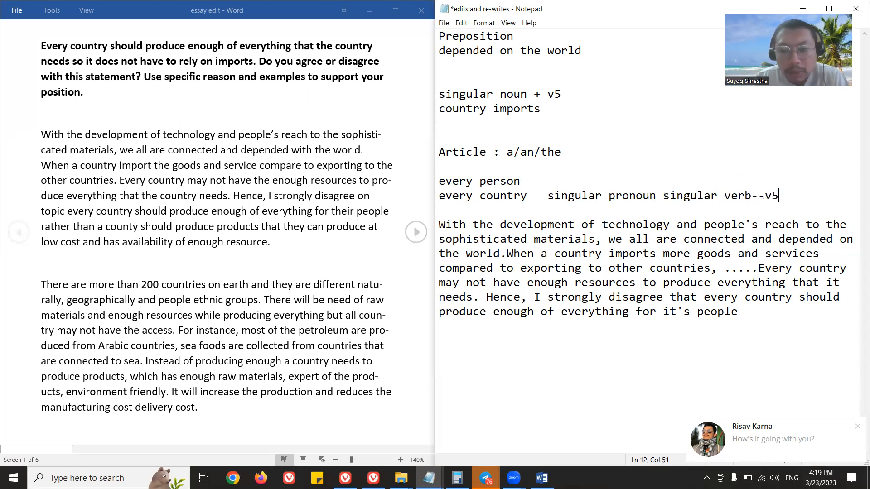
# Extend the "every person" example with the verbs "does eats" and highlight the "singular noun + v5" rule.
pyautogui.click(535, 183)
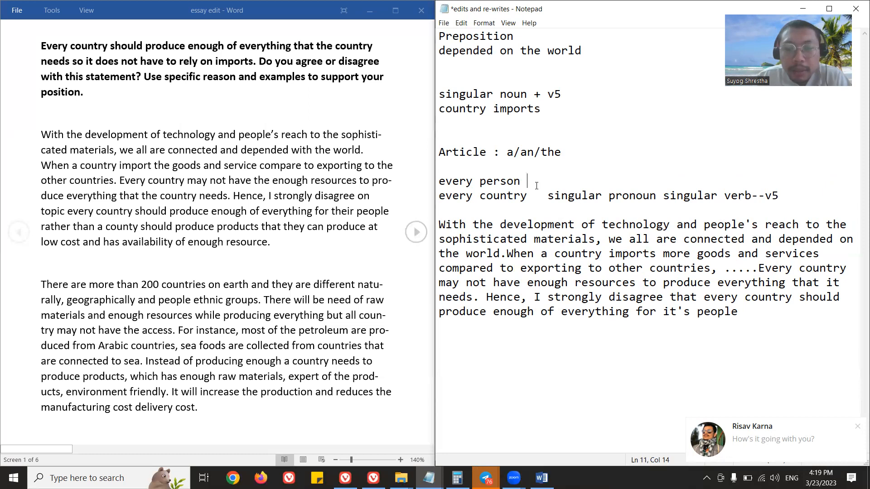
pyautogui.write('does eats')
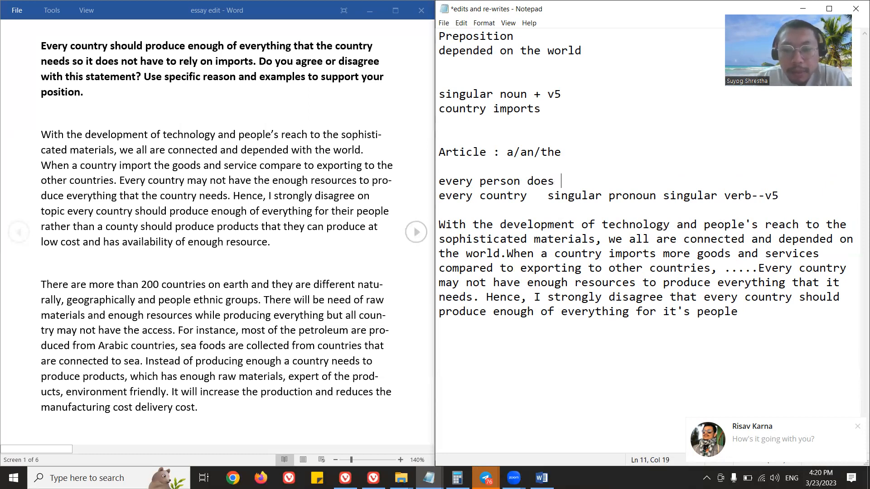
pyautogui.press('BackSpace')
pyautogui.write('ts')
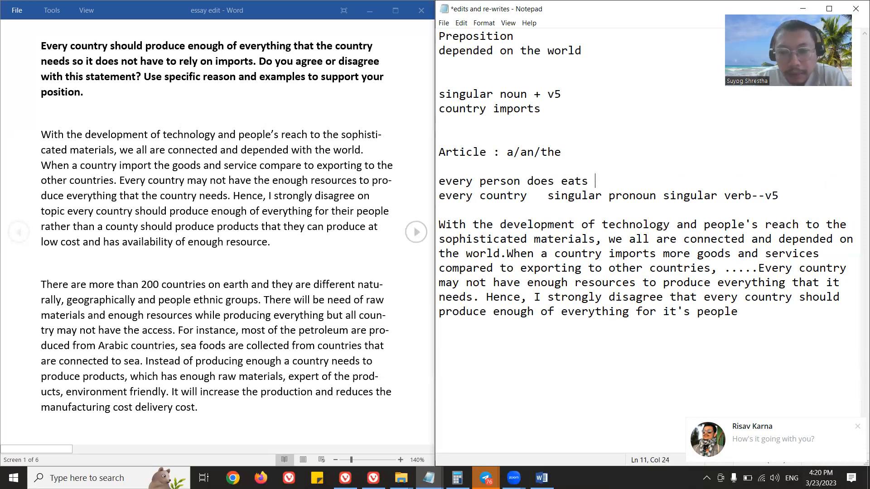
pyautogui.moveTo(563, 94); pyautogui.dragTo(439, 95)
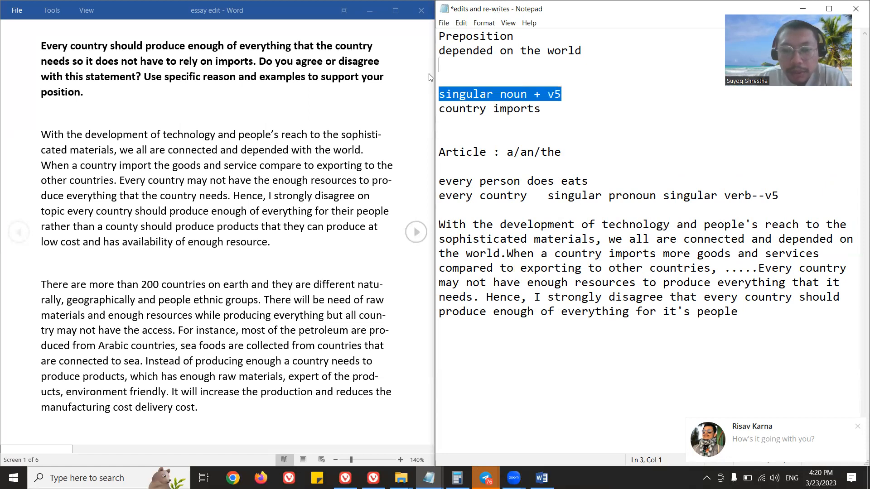
# Correct "it's people" to "its people" at the end of the rewritten paragraph.
pyautogui.click(756, 320)
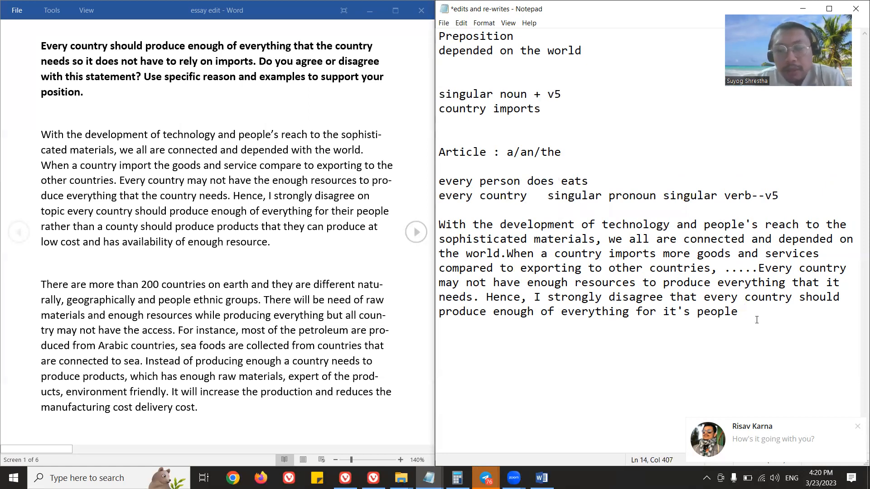
pyautogui.press('Left')
pyautogui.press('Left')
pyautogui.press('Left')
pyautogui.press('Left')
pyautogui.press('Left')
pyautogui.press('Left')
pyautogui.press('Left')
pyautogui.press('Left')
pyautogui.press('Left')
pyautogui.press('BackSpace')
# Insert the note "its vs it's" between the "country imports" example and the article note.
pyautogui.click(787, 192)
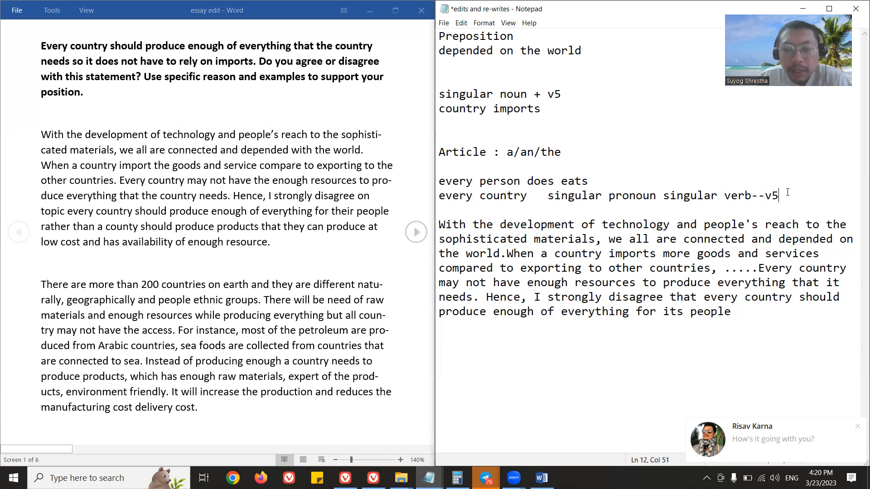
pyautogui.click(533, 126)
pyautogui.press('Return')
pyautogui.write("its vs it's")
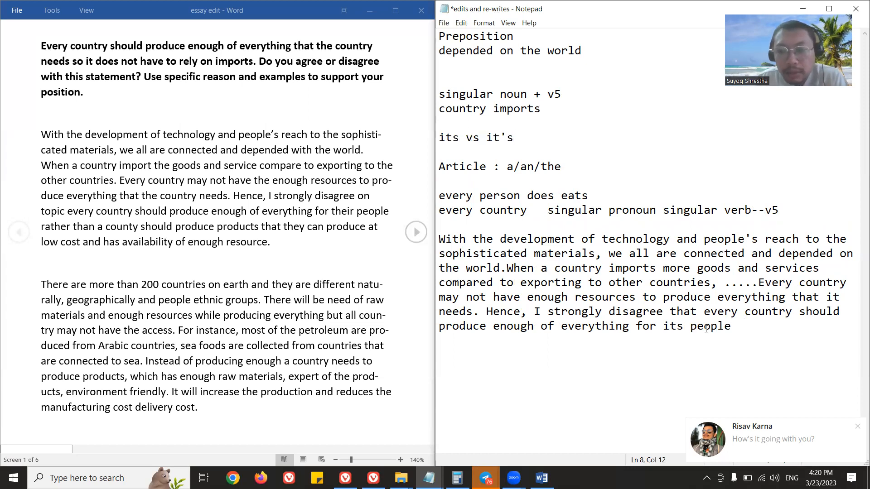
# End the rewritten sentence after "its people" and add "Instead, it should produce products that it can produce at a low cost and has".
pyautogui.click(737, 327)
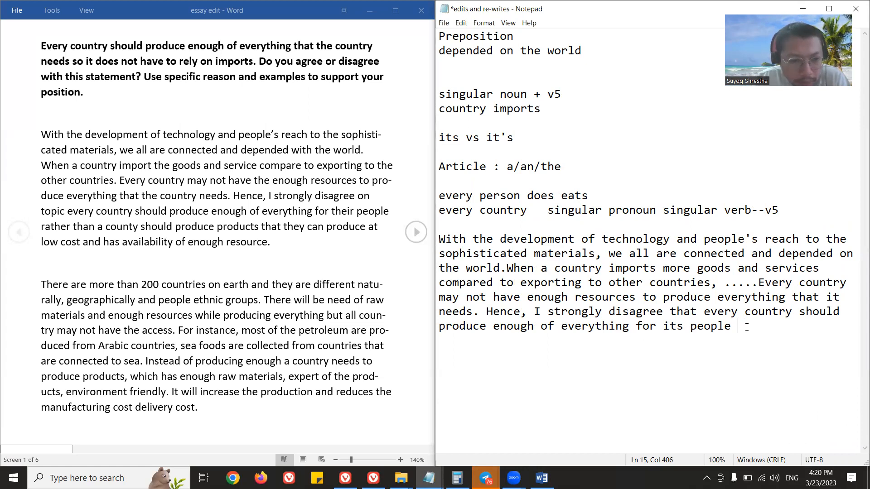
pyautogui.write('rath')
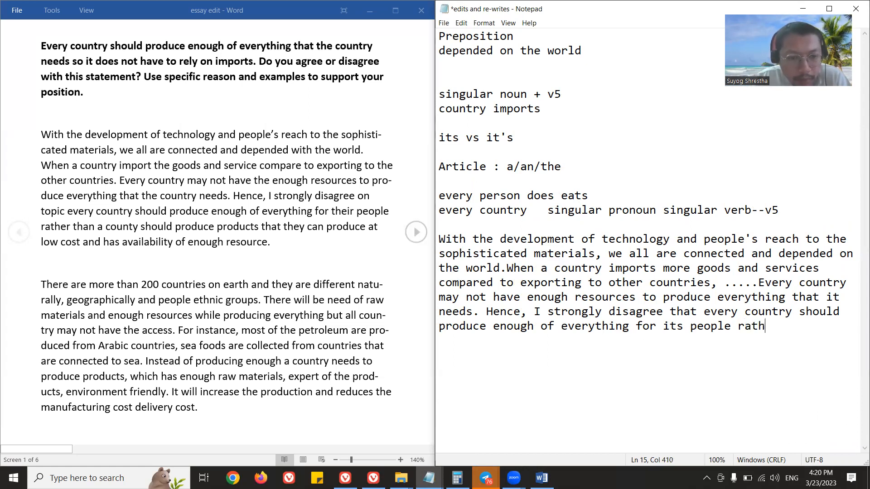
pyautogui.press('BackSpace')
pyautogui.press('BackSpace')
pyautogui.press('BackSpace')
pyautogui.press('BackSpace')
pyautogui.press('BackSpace')
pyautogui.write('. ')
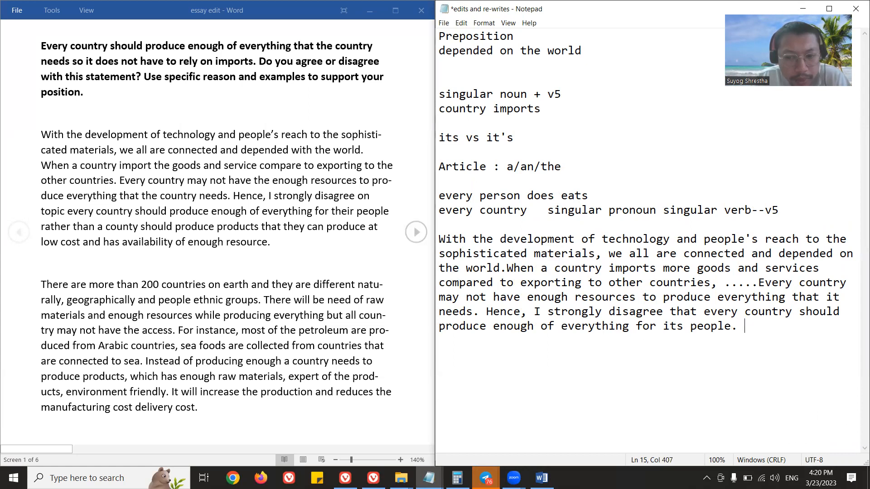
pyautogui.write('Instead,')
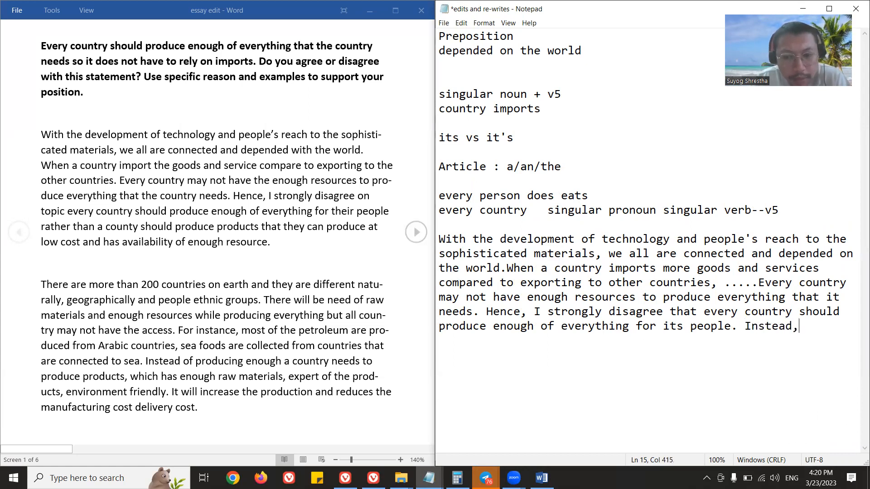
pyautogui.write(' i')
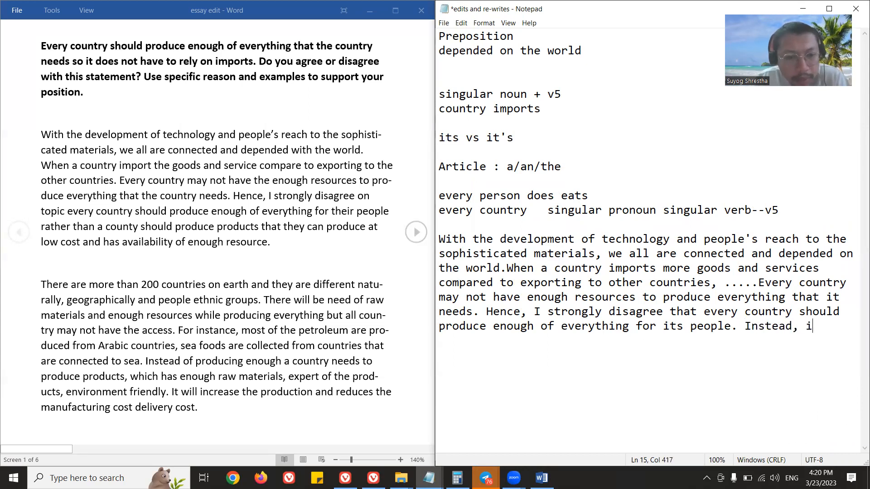
pyautogui.write('t should produce prod')
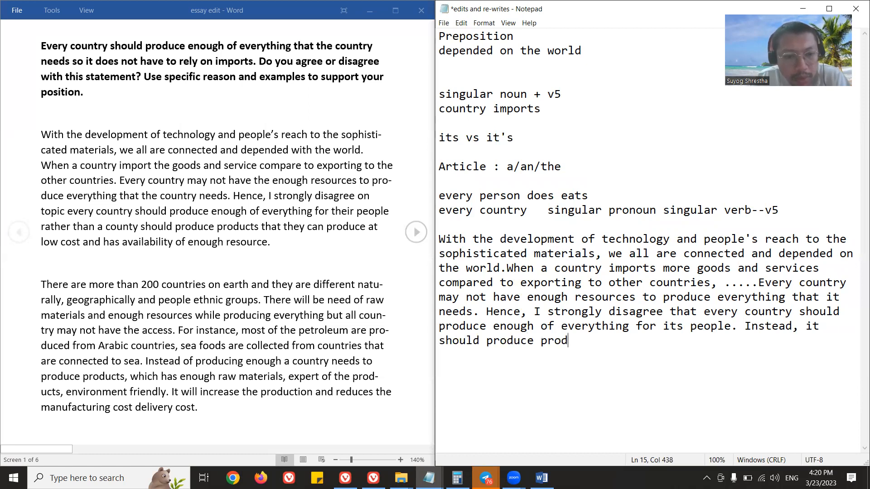
pyautogui.write('ucts that it can produ')
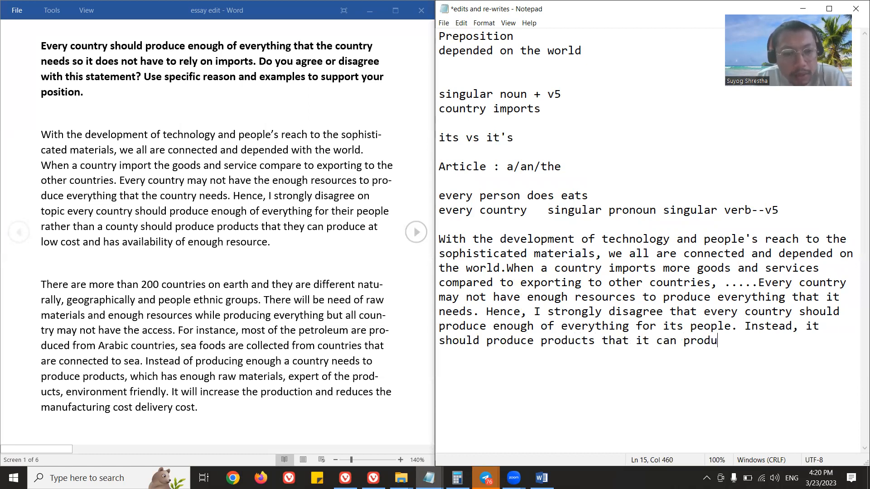
pyautogui.write('ce at a low cos')
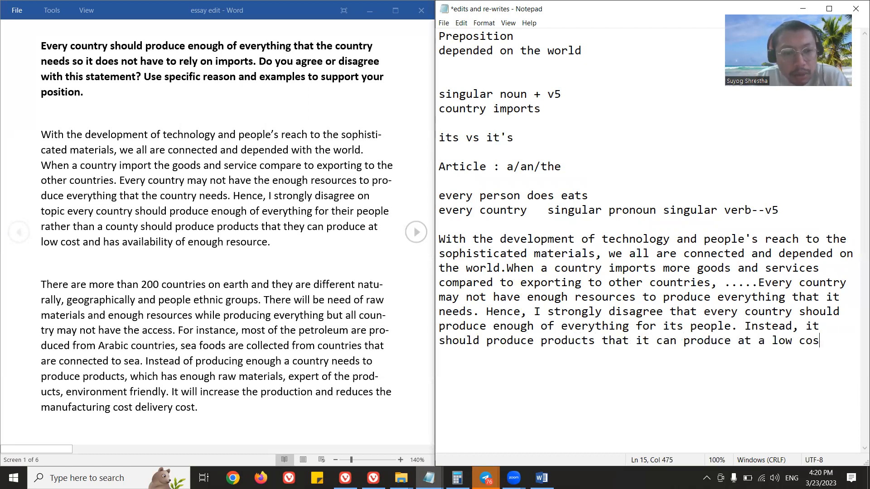
pyautogui.write('t and has a')
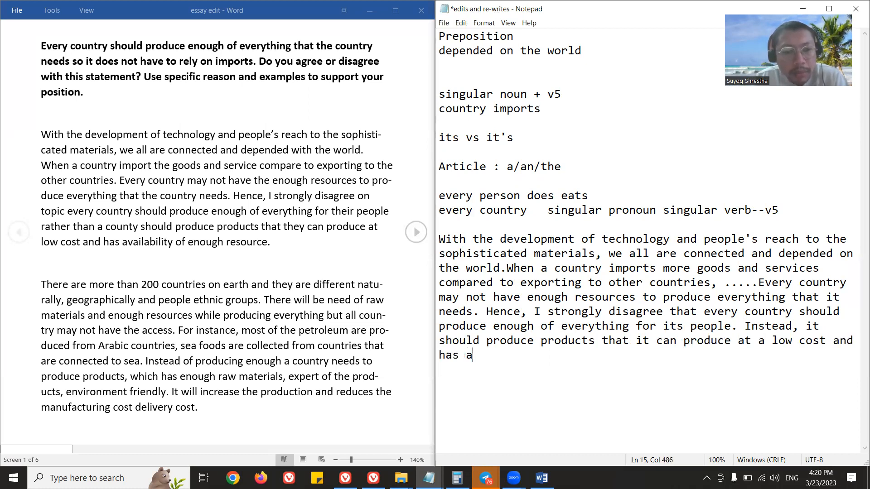
# Finish the last sentence of the rewritten paragraph with "availability of enough resources for.".
pyautogui.press('BackSpace')
pyautogui.press('BackSpace')
pyautogui.press('BackSpace')
pyautogui.press('BackSpace')
pyautogui.press('BackSpace')
pyautogui.press('BackSpace')
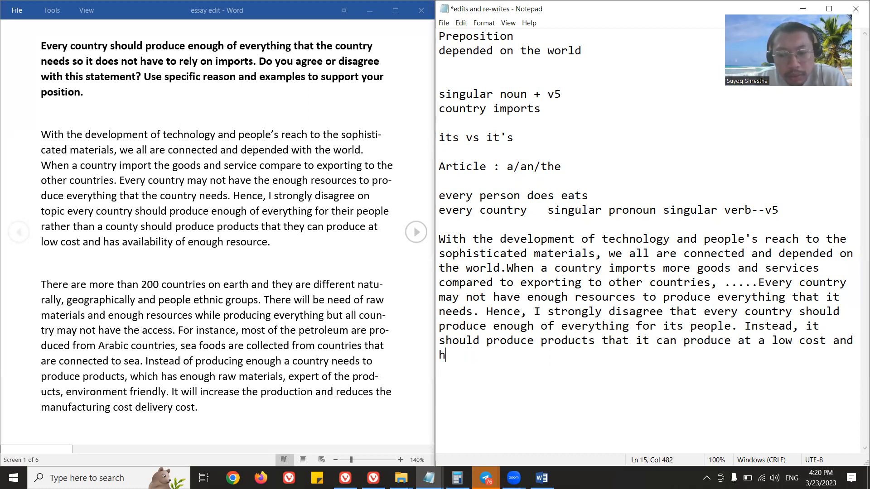
pyautogui.write('has avail')
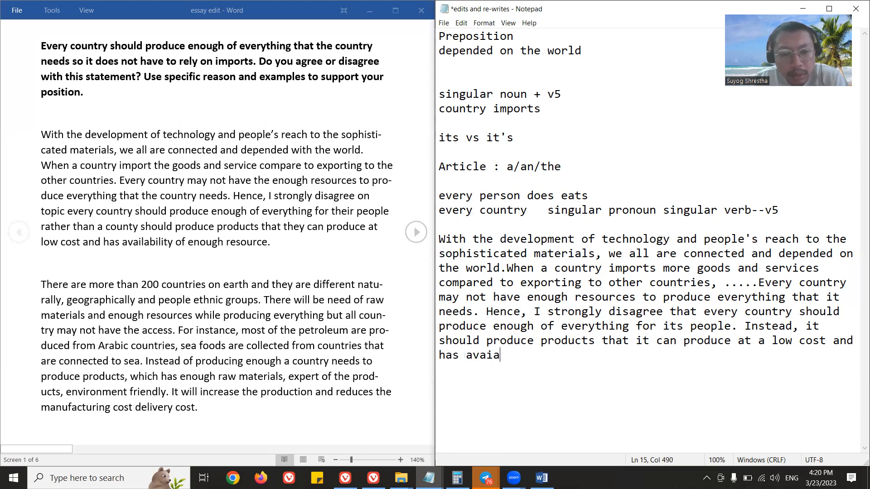
pyautogui.write('ability f')
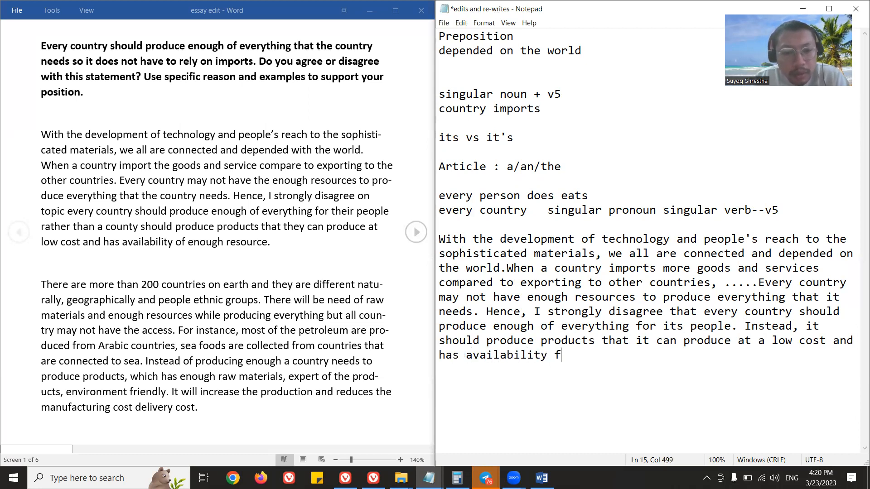
pyautogui.press('BackSpace')
pyautogui.write('of enough ')
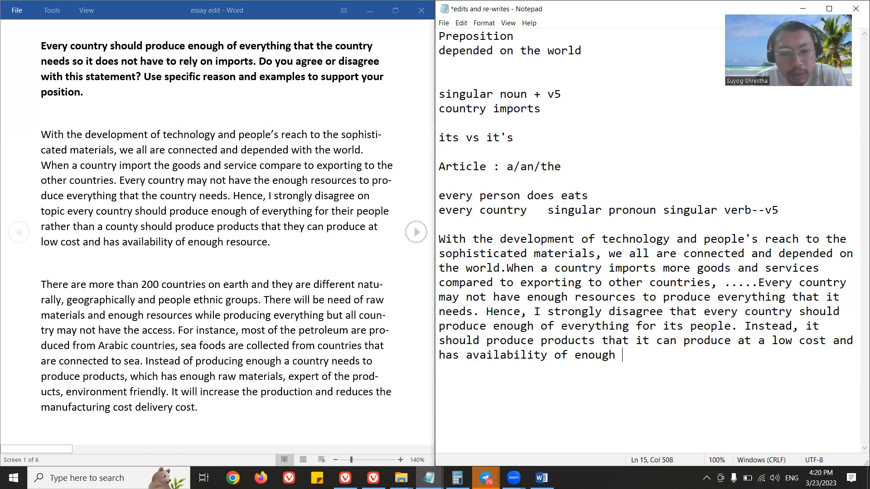
pyautogui.write('resources for.')
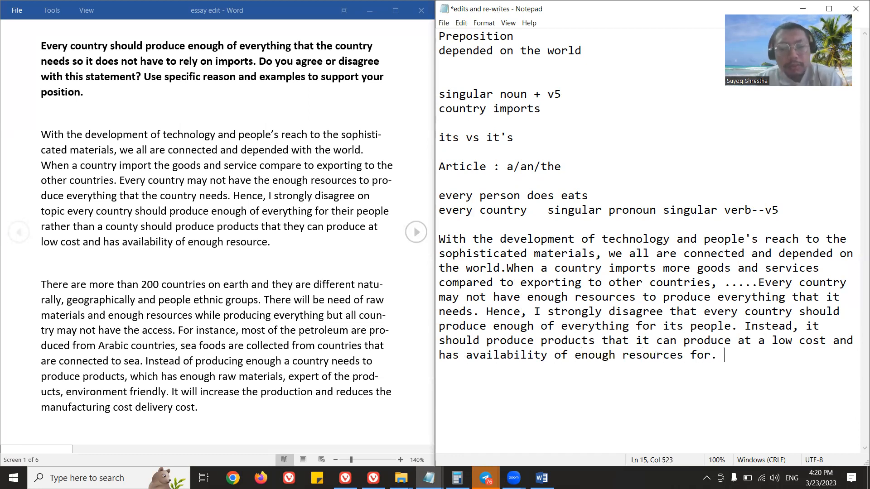
# Highlight the preposition "for" and the article "a" in the final sentence to compare them with the original essay.
pyautogui.moveTo(712, 356); pyautogui.dragTo(693, 356)
pyautogui.click(525, 37)
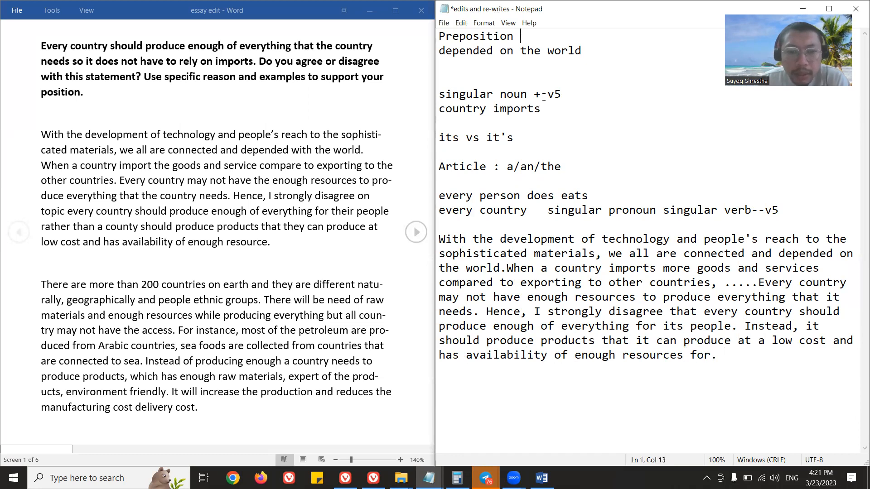
pyautogui.click(711, 356)
pyautogui.doubleClick(711, 356)
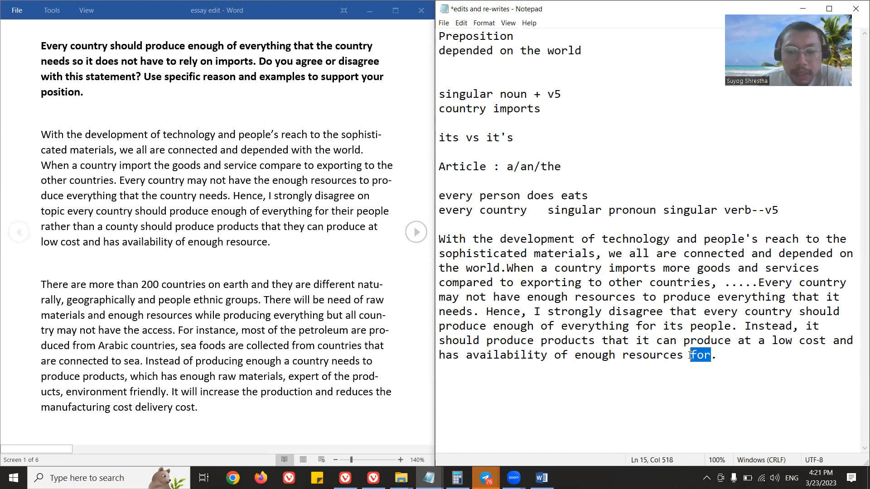
pyautogui.click(675, 356)
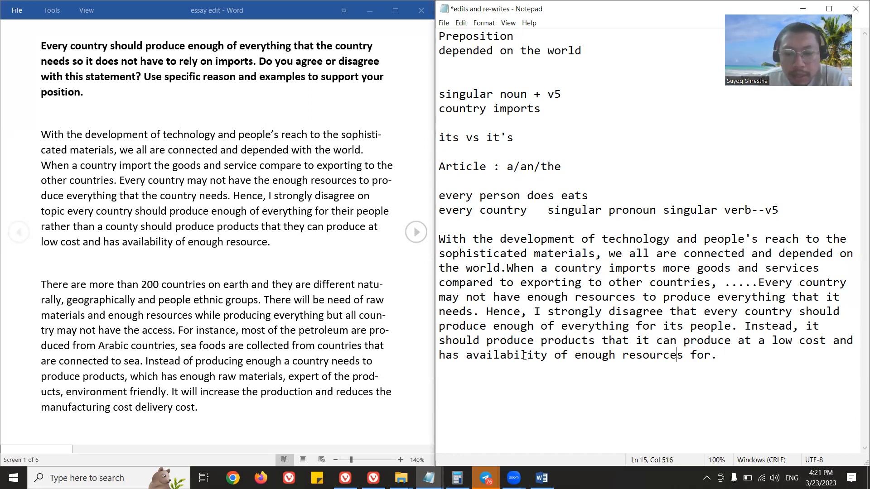
pyautogui.click(761, 341)
pyautogui.doubleClick(761, 341)
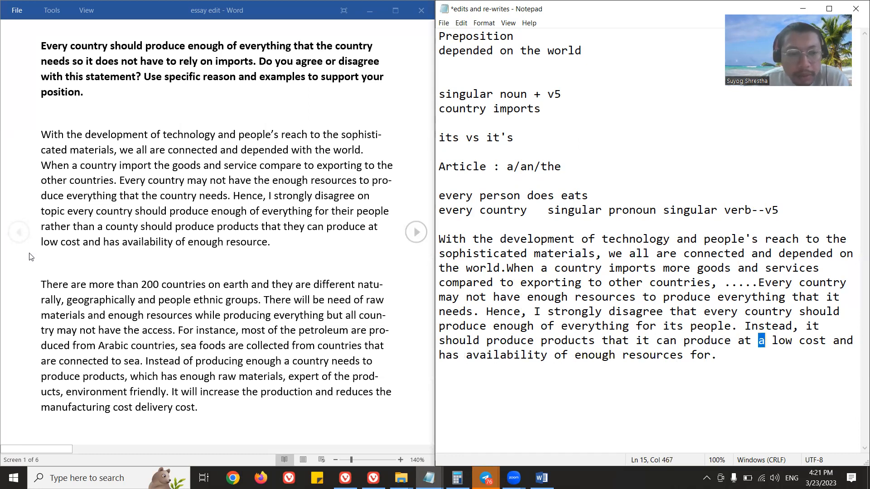
pyautogui.click(773, 341)
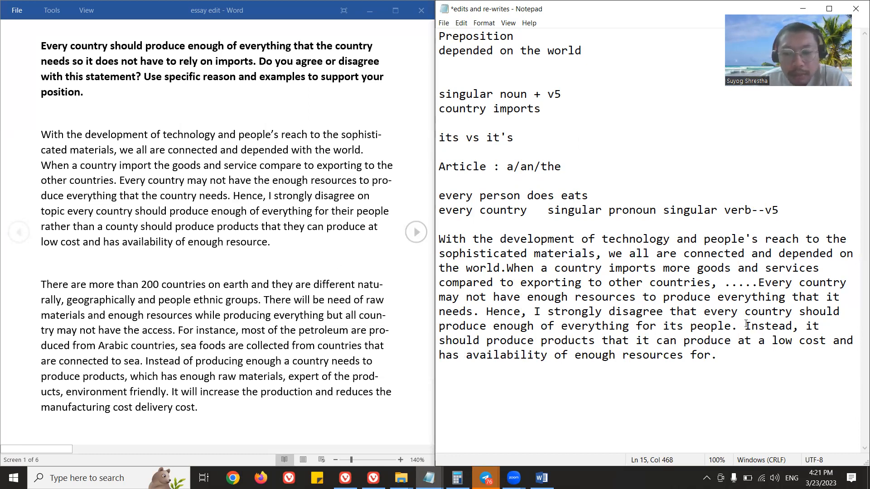
# Highlight the rewritten sentences from "Hence" onward and the whole rewritten paragraph to review them against the original introduction.
pyautogui.moveTo(487, 310); pyautogui.dragTo(730, 349)
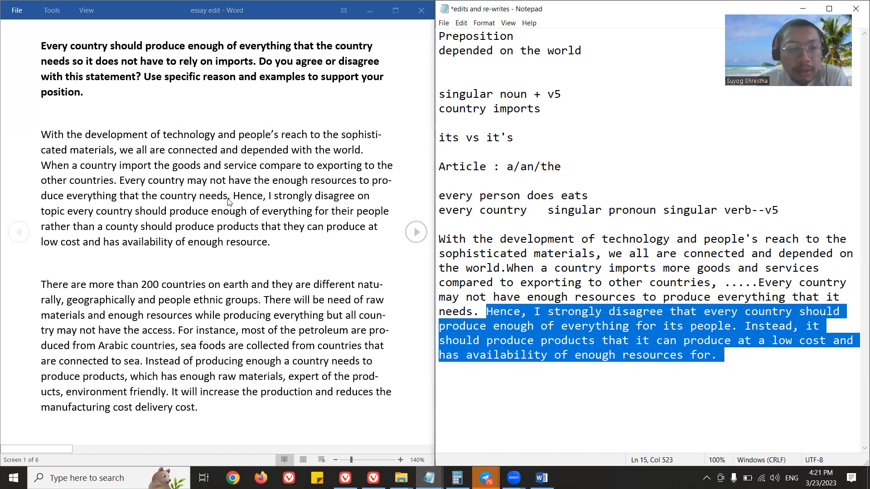
pyautogui.click(630, 313)
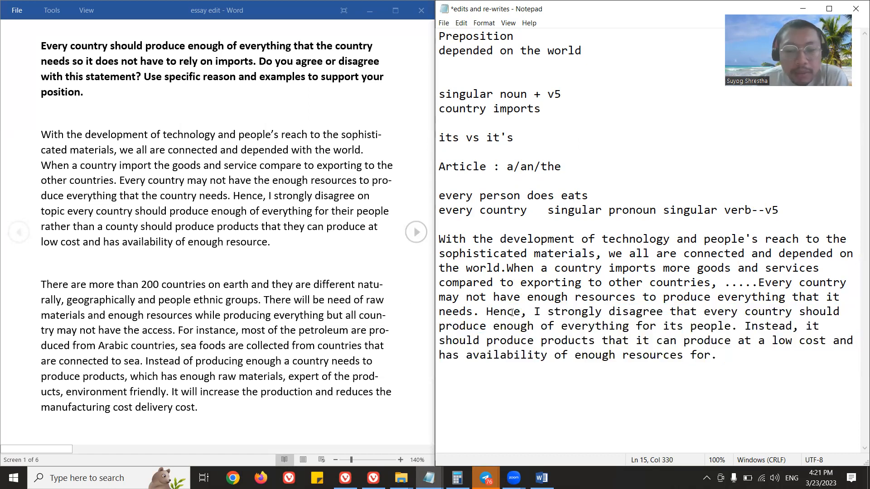
pyautogui.moveTo(483, 312); pyautogui.dragTo(749, 326)
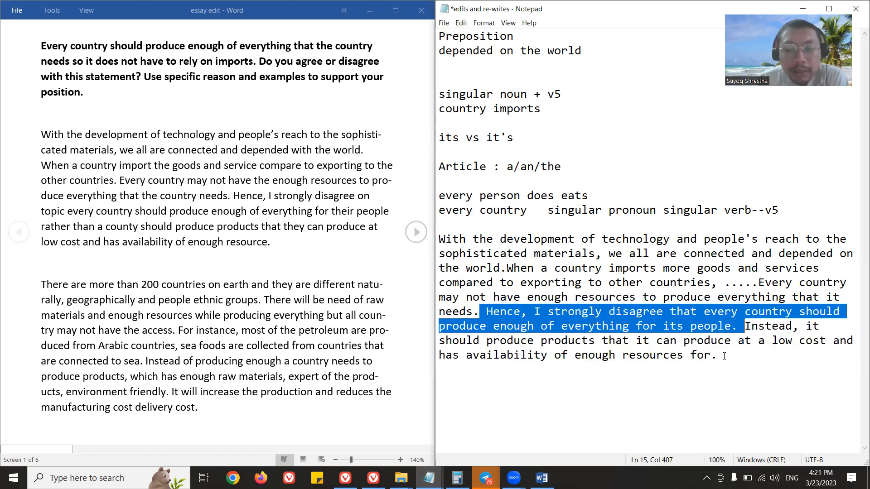
pyautogui.click(719, 360)
pyautogui.moveTo(438, 240); pyautogui.dragTo(724, 355)
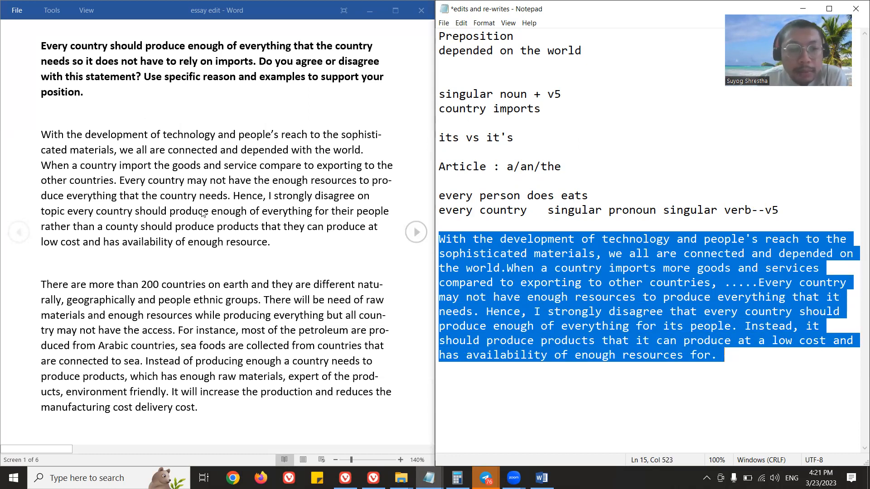
pyautogui.click(492, 267)
pyautogui.moveTo(440, 239); pyautogui.dragTo(724, 355)
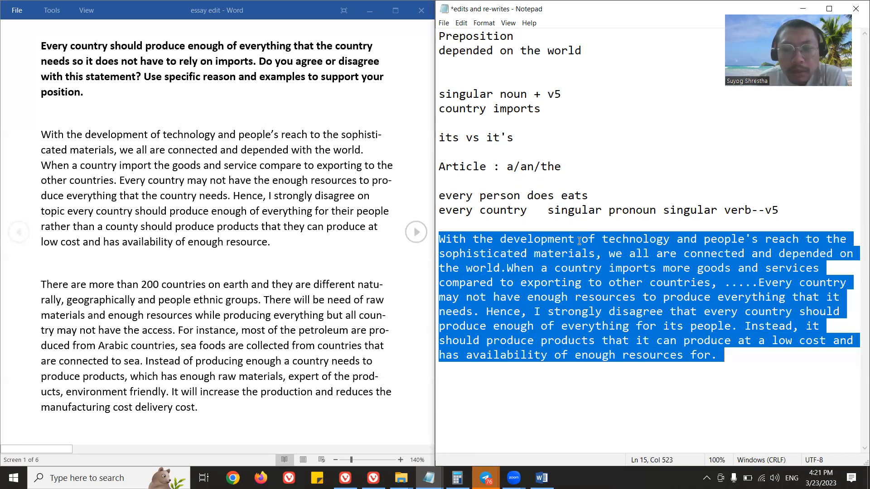
pyautogui.click(488, 249)
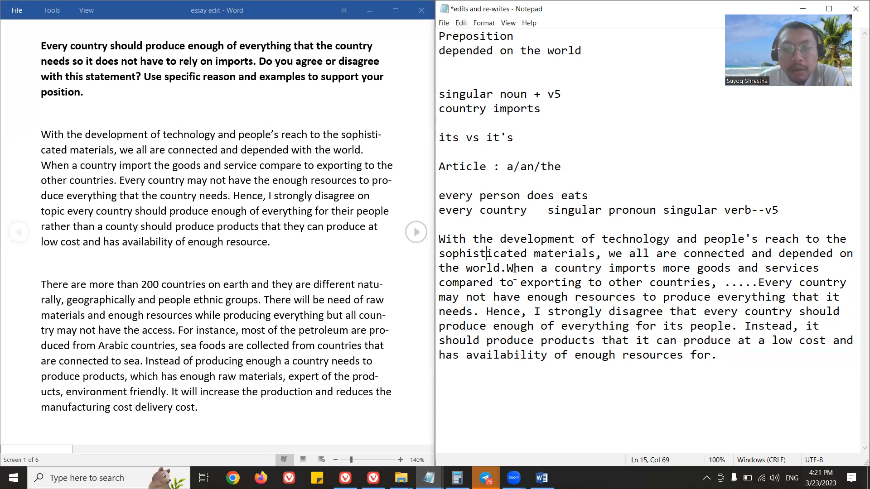
# Insert "with each other" after "connected" and replace "reach" with "access" in the rewritten paragraph's opening sentence.
pyautogui.click(751, 253)
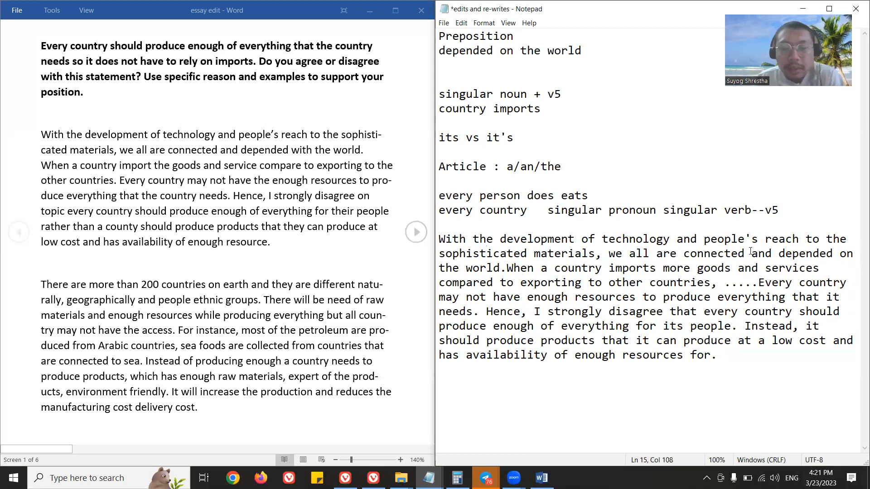
pyautogui.write('with each other')
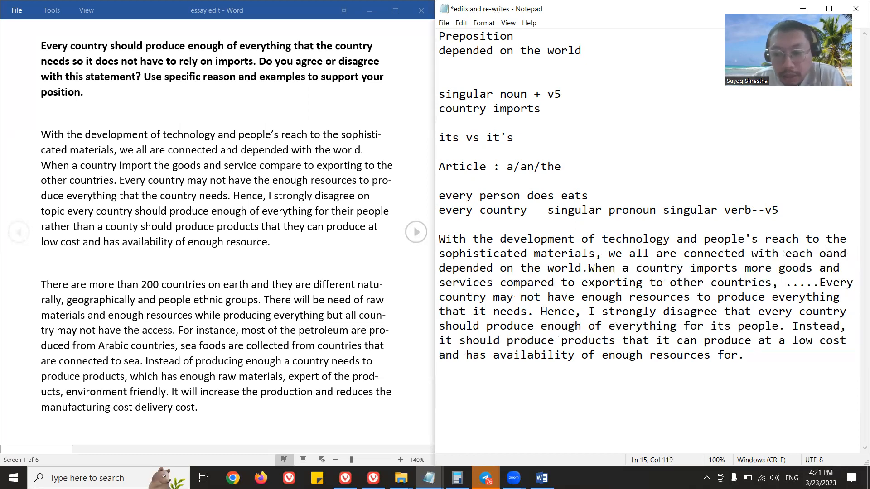
pyautogui.moveTo(765, 240); pyautogui.dragTo(800, 236)
pyautogui.write('access')
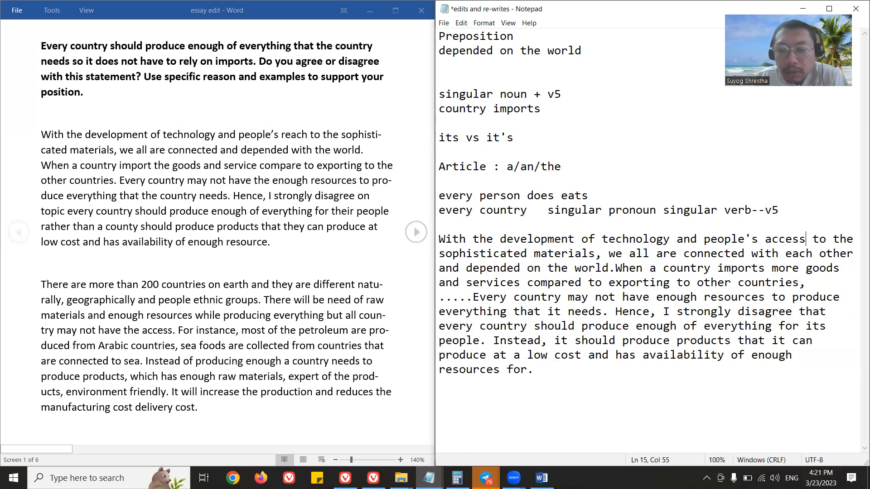
# Add the note heading "Word Choice" above the rewritten paragraph and save the file.
pyautogui.press('Return')
pyautogui.press('Return')
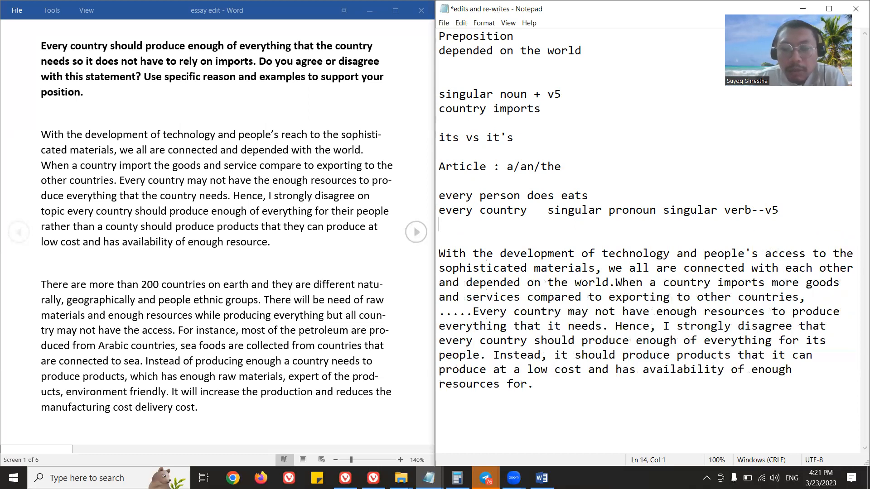
pyautogui.write('Word Choice')
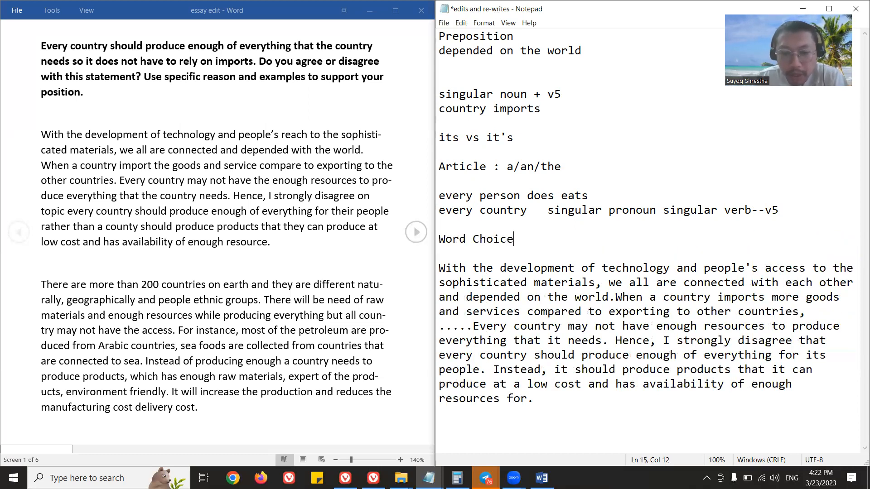
pyautogui.hotkey('ctrl', 's')
pyautogui.moveTo(515, 239); pyautogui.dragTo(442, 242)
pyautogui.click(521, 255)
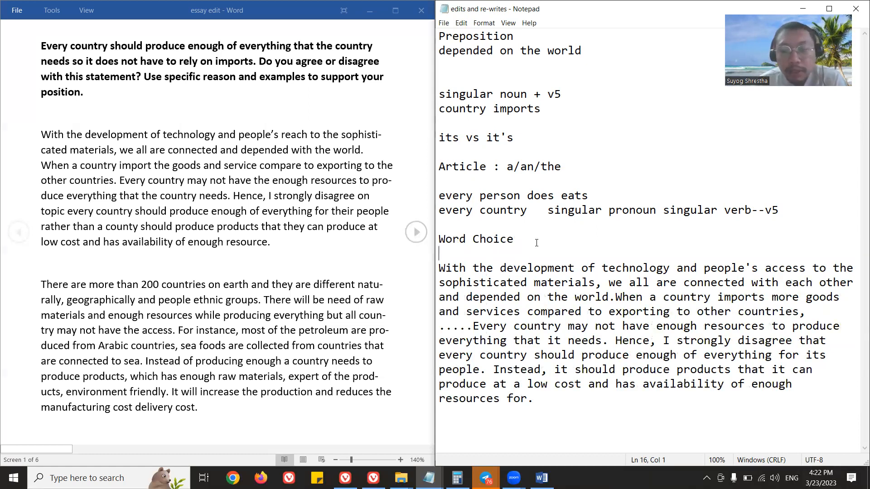
# Insert the missing space between "world." and "When" in the rewritten paragraph and save the file.
pyautogui.click(589, 270)
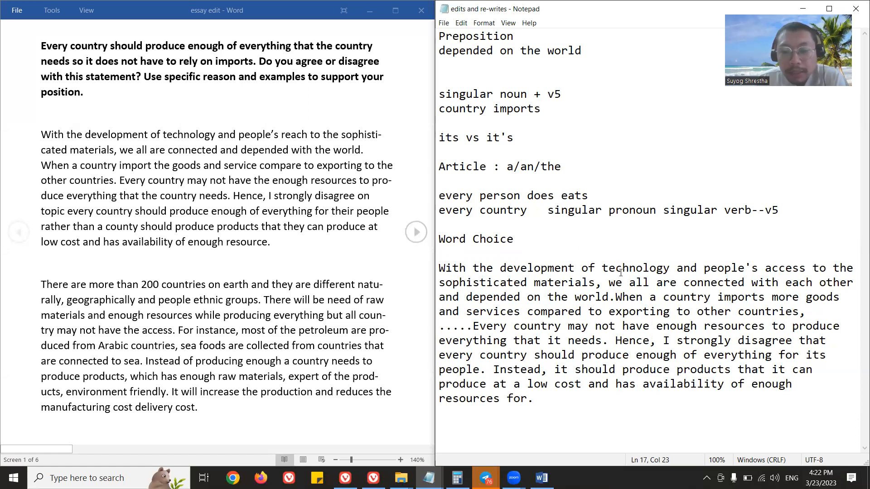
pyautogui.click(615, 297)
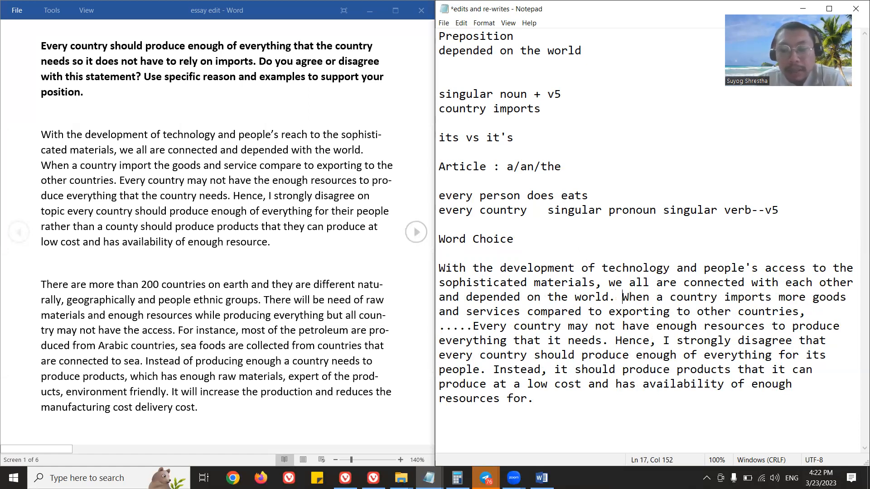
pyautogui.hotkey('ctrl', 's')
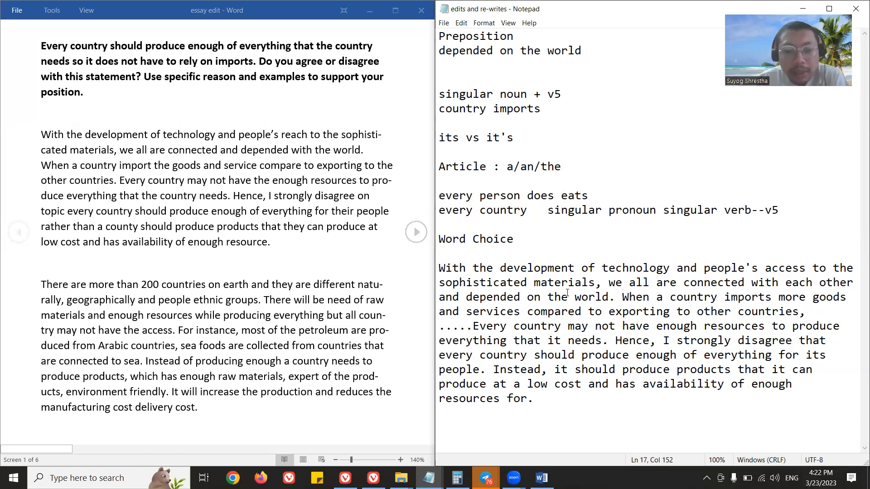
pyautogui.click(564, 398)
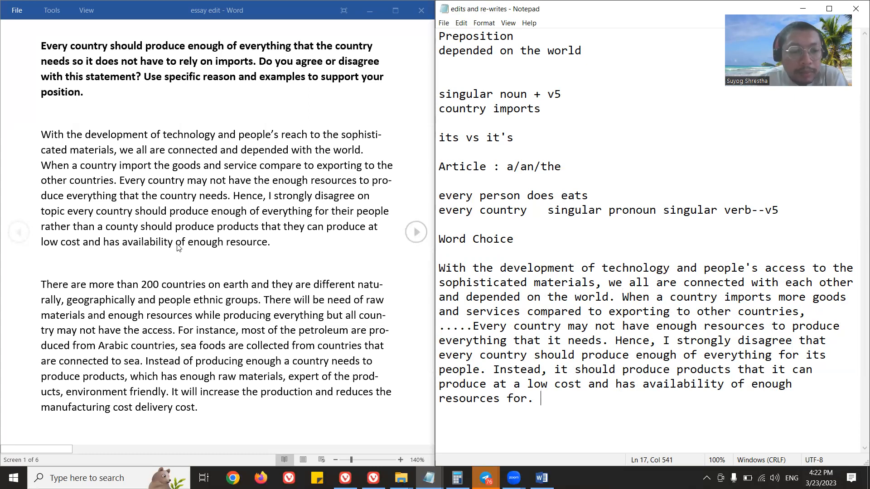
# Start a second rewritten paragraph with "There are more than 200 countries on the earth and they are different naturally and geographically".
pyautogui.scroll(-5, 195, 236)
pyautogui.scroll(8, 195, 233)
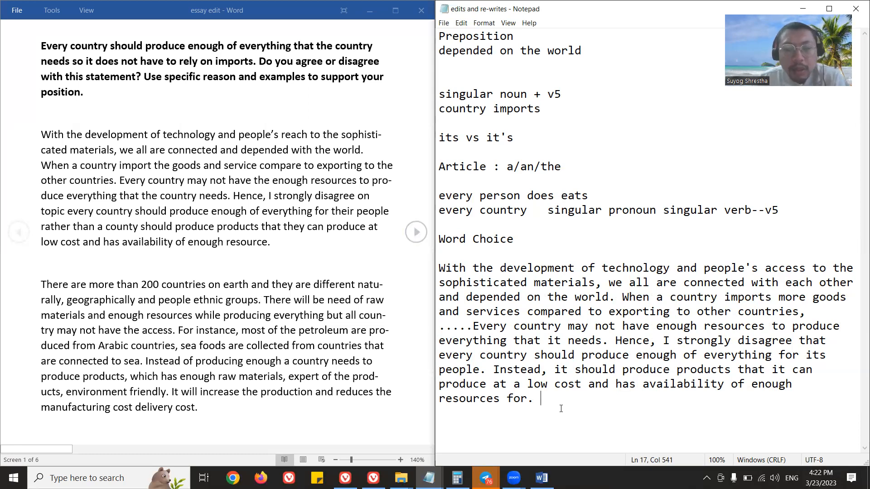
pyautogui.click(578, 164)
pyautogui.click(560, 396)
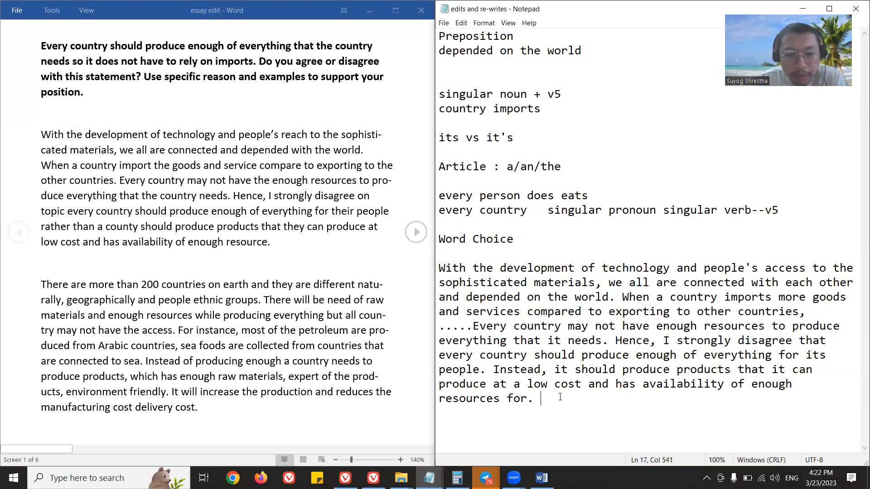
pyautogui.press('Return')
pyautogui.press('Return')
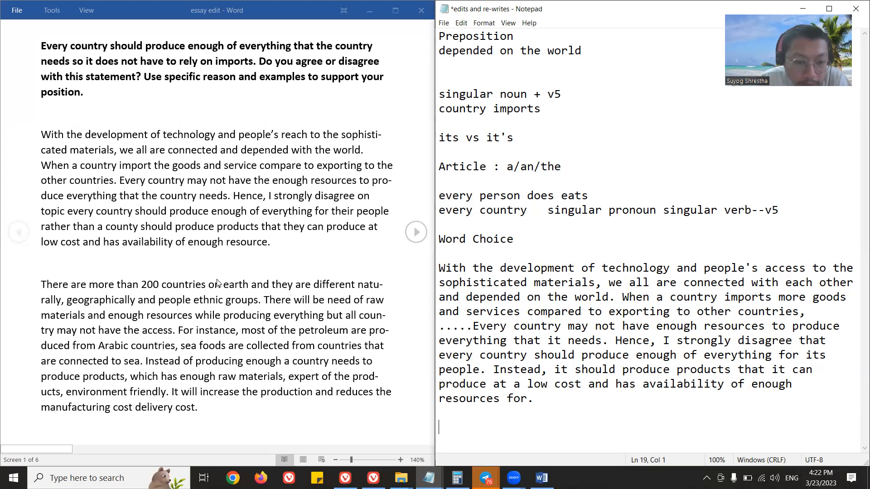
pyautogui.write('There are m')
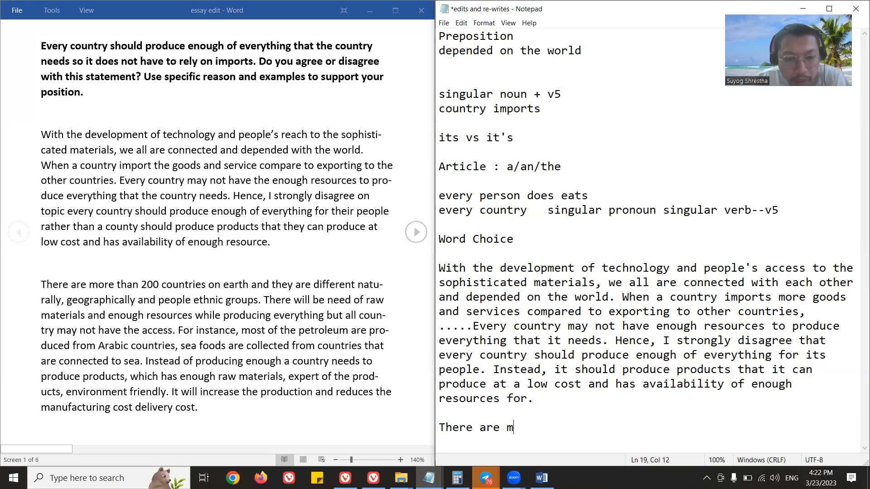
pyautogui.write('ore than 200 count')
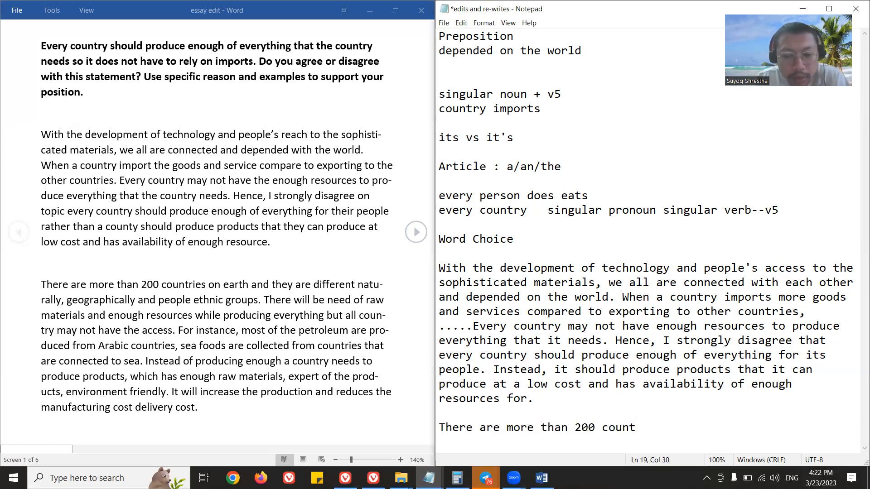
pyautogui.write('ries on the earth')
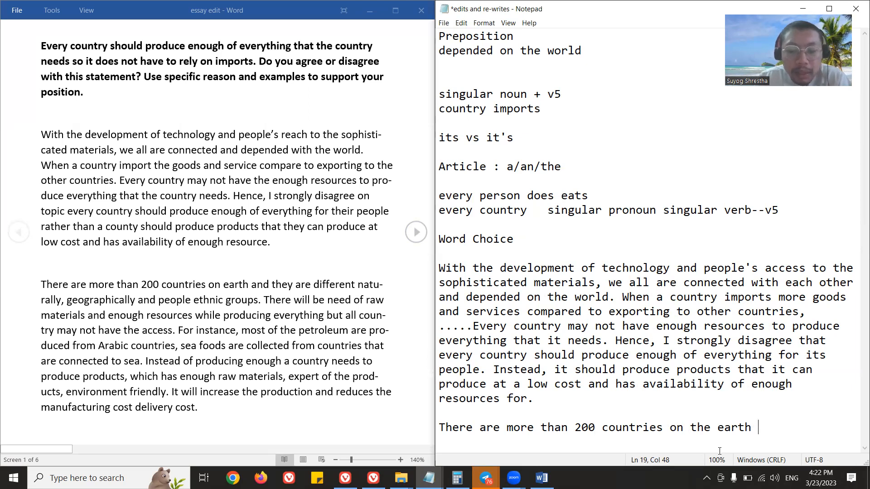
pyautogui.write('a')
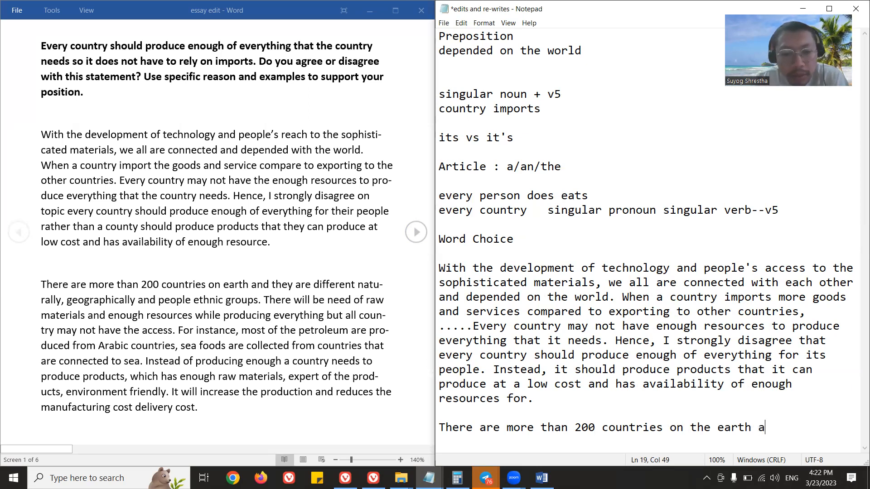
pyautogui.write('nd they are different ')
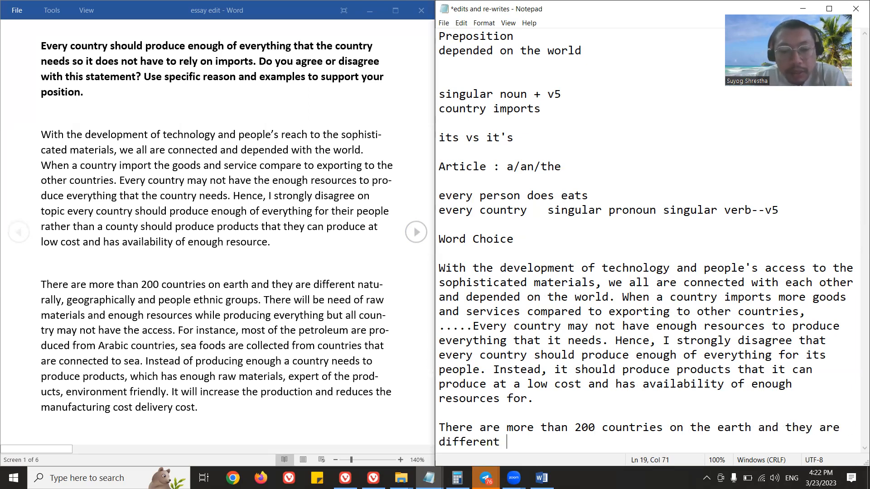
pyautogui.write('naturally and geo')
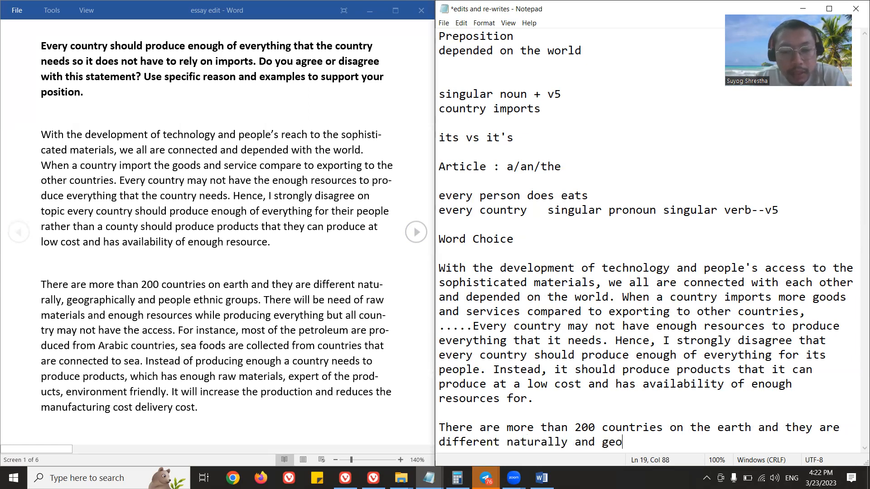
pyautogui.write('graphically')
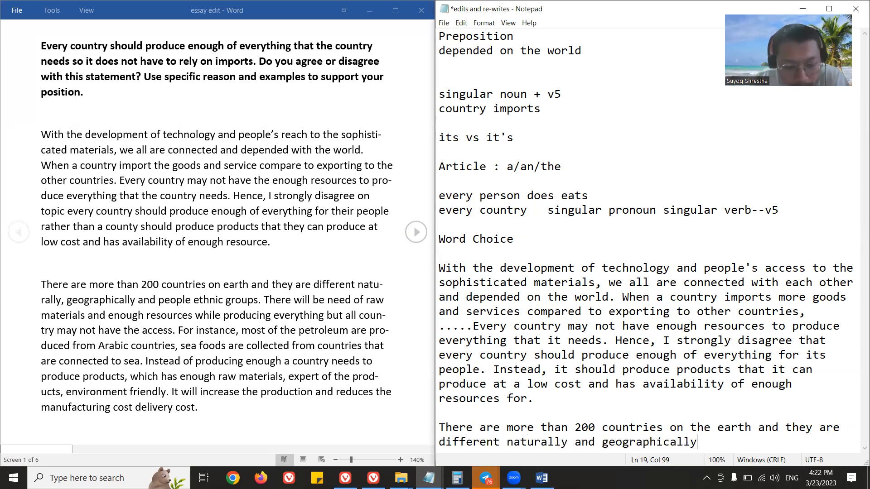
# Change the ending of the new sentence to "naturally, geographically, and culturally." and save the file.
pyautogui.press('Left')
pyautogui.press('Left')
pyautogui.press('Left')
pyautogui.press('Left')
pyautogui.press('Left')
pyautogui.press('Left')
pyautogui.press('Left')
pyautogui.press('Left')
pyautogui.press('Left')
pyautogui.press('Left')
pyautogui.press('Left')
pyautogui.press('Left')
pyautogui.press('Left')
pyautogui.press('Left')
pyautogui.hotkey('shift', 'Left')
pyautogui.hotkey('shift', 'Left')
pyautogui.hotkey('shift', 'Left')
pyautogui.press('BackSpace')
pyautogui.press('BackSpace')
pyautogui.write(',')
pyautogui.press('Right')
pyautogui.press('Right')
pyautogui.press('Right')
pyautogui.press('Right')
pyautogui.press('Right')
pyautogui.press('Right')
pyautogui.press('Right')
pyautogui.press('Right')
pyautogui.press('Right')
pyautogui.press('Right')
pyautogui.press('Right')
pyautogui.press('Right')
pyautogui.press('Right')
pyautogui.press('Right')
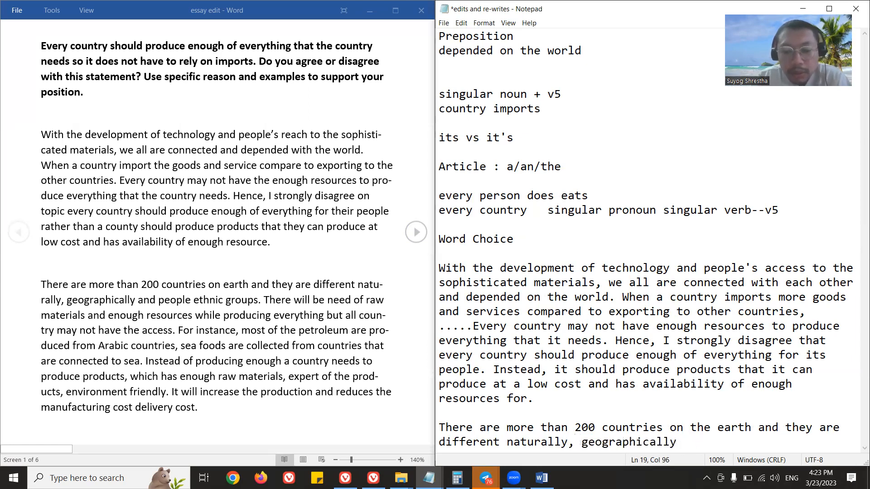
pyautogui.write(', and culturally.')
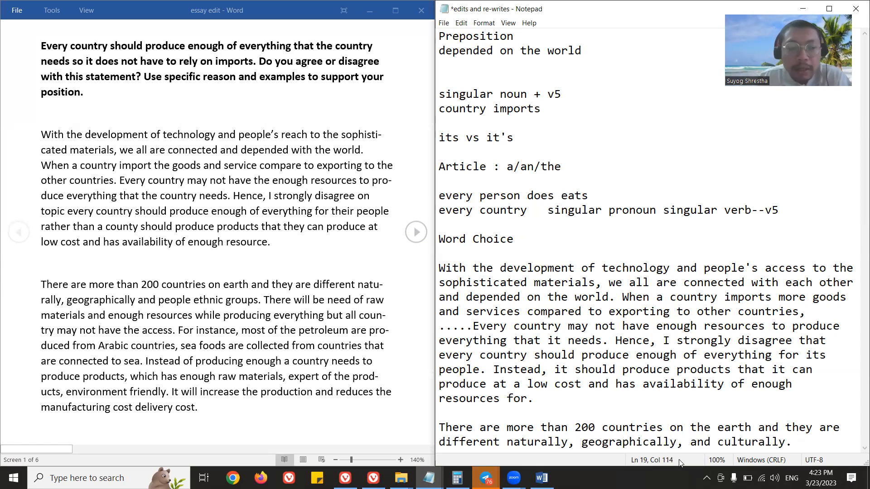
pyautogui.hotkey('ctrl', 's')
# Examine the parallel adverbs "naturally, geographically, and culturally" in the rewritten second paragraph's opening sentence.
pyautogui.click(534, 444)
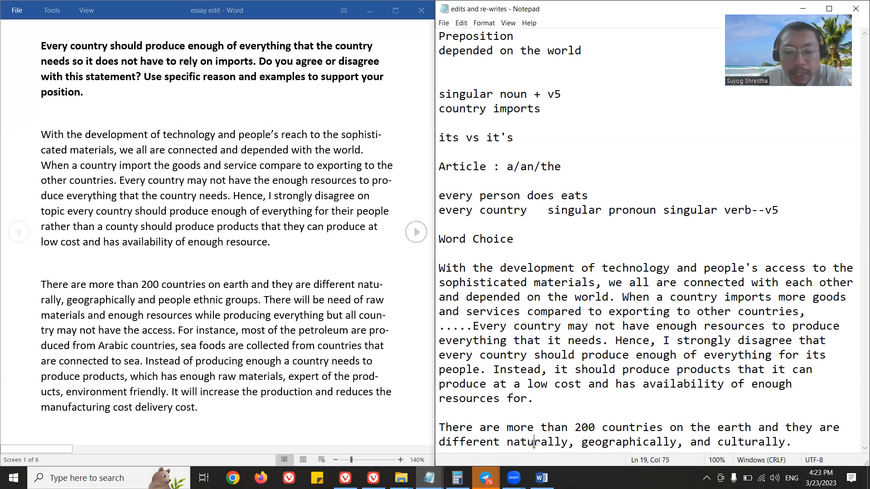
pyautogui.click(614, 442)
pyautogui.click(733, 442)
pyautogui.click(534, 442)
pyautogui.click(508, 442)
pyautogui.moveTo(623, 440); pyautogui.dragTo(791, 444)
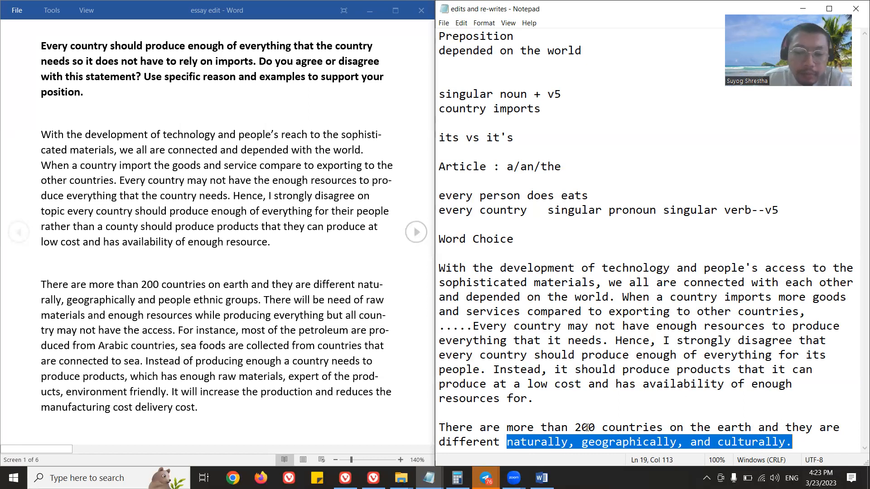
pyautogui.click(821, 443)
pyautogui.click(624, 442)
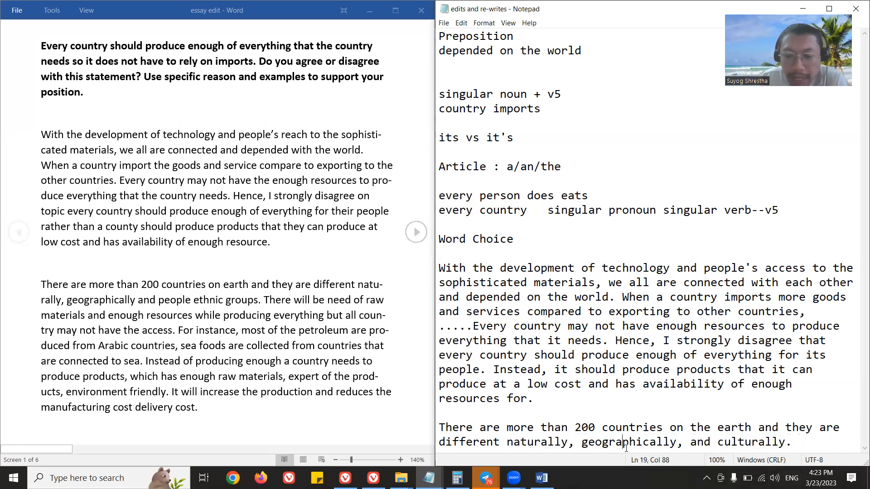
pyautogui.click(524, 443)
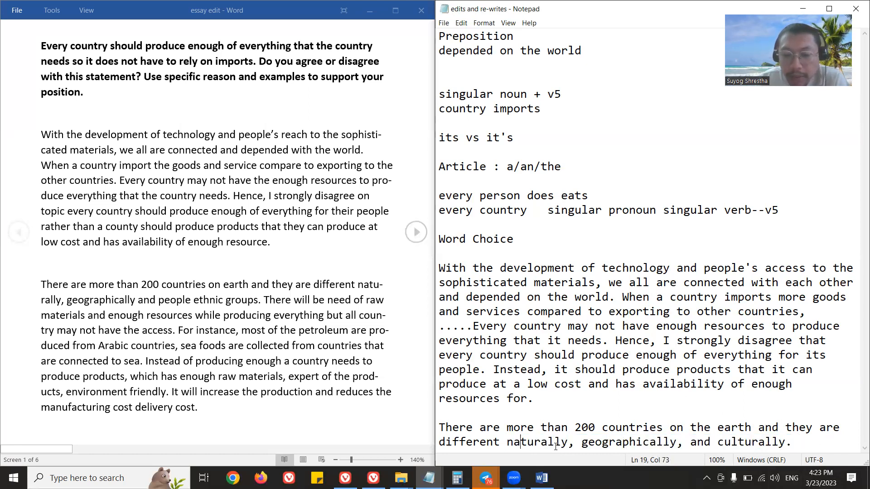
pyautogui.click(735, 442)
pyautogui.click(800, 442)
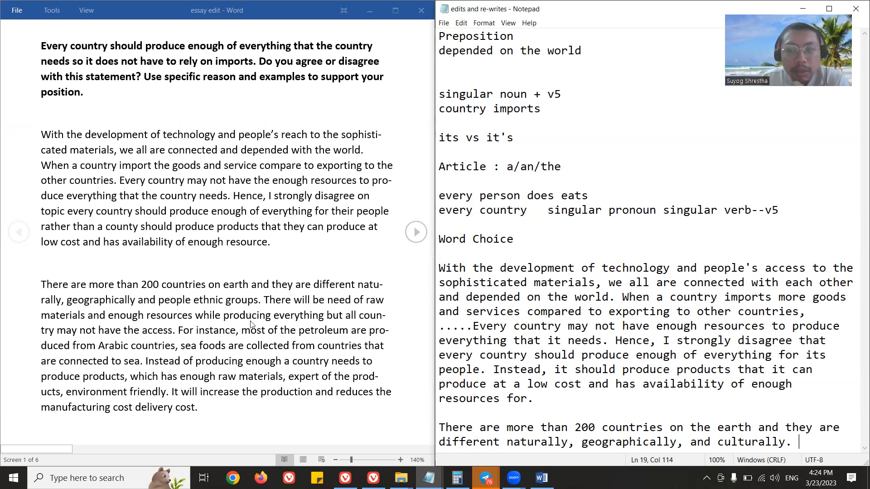
# Add the note heading "Example:" above "Word Choice", leaving blank lines between the two headings.
pyautogui.click(548, 243)
pyautogui.press('Up')
pyautogui.press('Return')
pyautogui.write('Example:  such as')
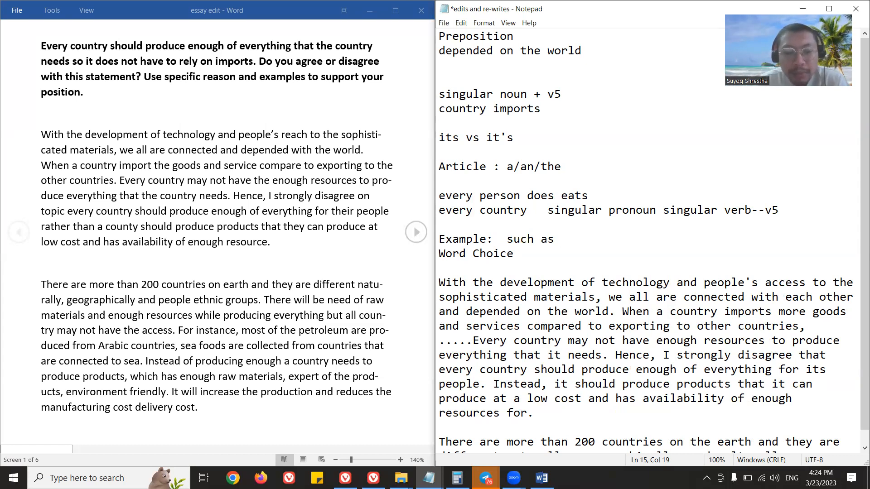
pyautogui.press('BackSpace')
pyautogui.press('BackSpace')
pyautogui.press('BackSpace')
pyautogui.press('BackSpace')
pyautogui.press('BackSpace')
pyautogui.press('BackSpace')
pyautogui.press('BackSpace')
pyautogui.press('BackSpace')
pyautogui.press('Return')
pyautogui.press('Return')
pyautogui.press('Up')
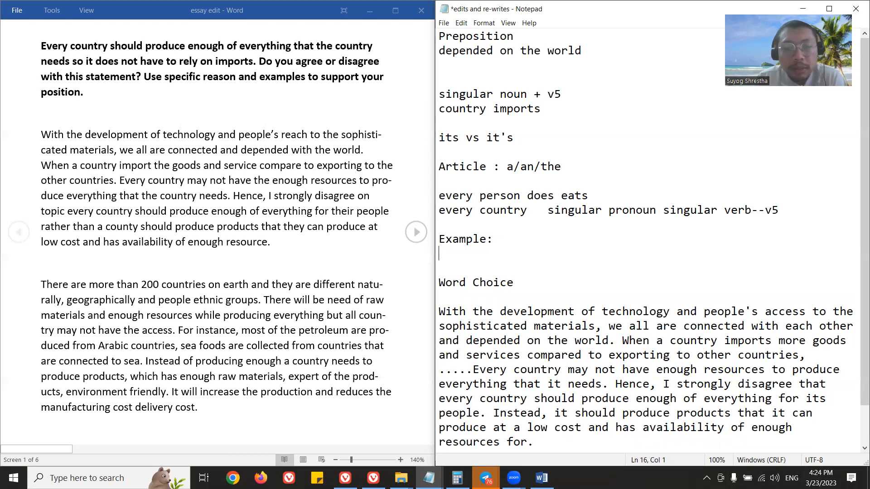
# List "For instance," and "For example," on separate lines under the Example heading.
pyautogui.write('For instance,')
pyautogui.press('Return')
pyautogui.write('For example,')
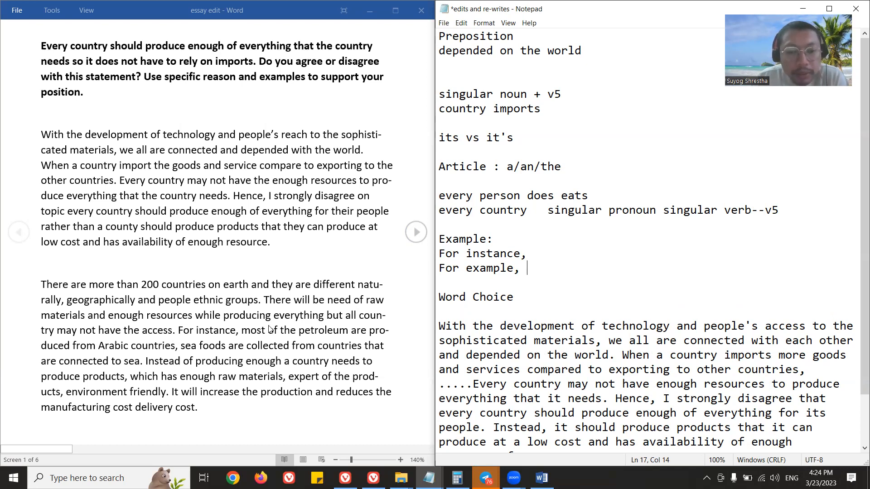
pyautogui.press('Return')
pyautogui.write('Fp')
pyautogui.write('r eg.,')
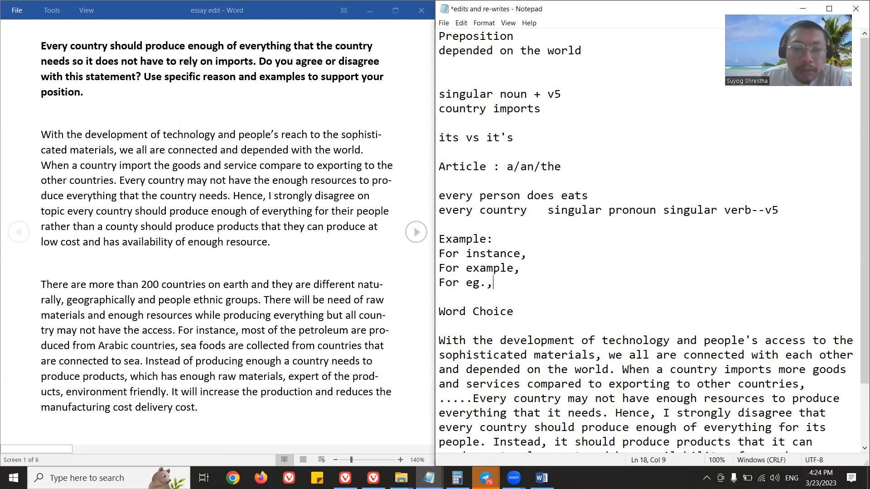
pyautogui.moveTo(469, 284); pyautogui.dragTo(437, 285)
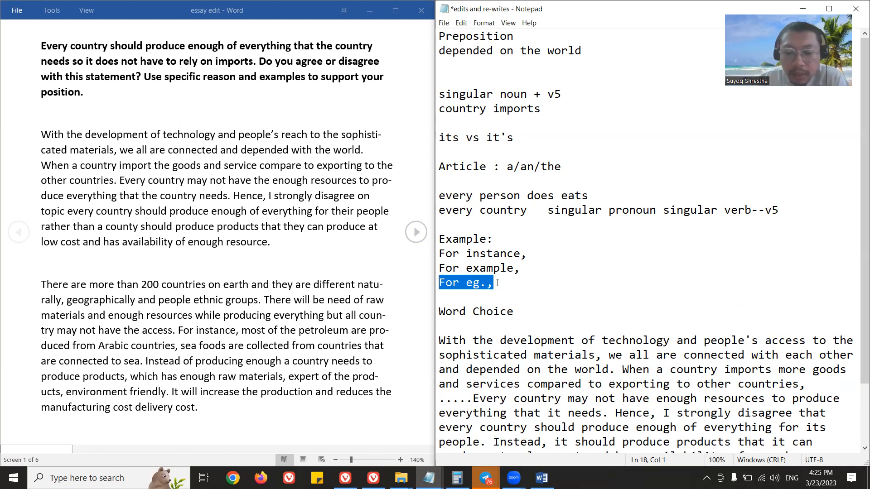
pyautogui.press('Delete')
pyautogui.hotkey('ctrl', 's')
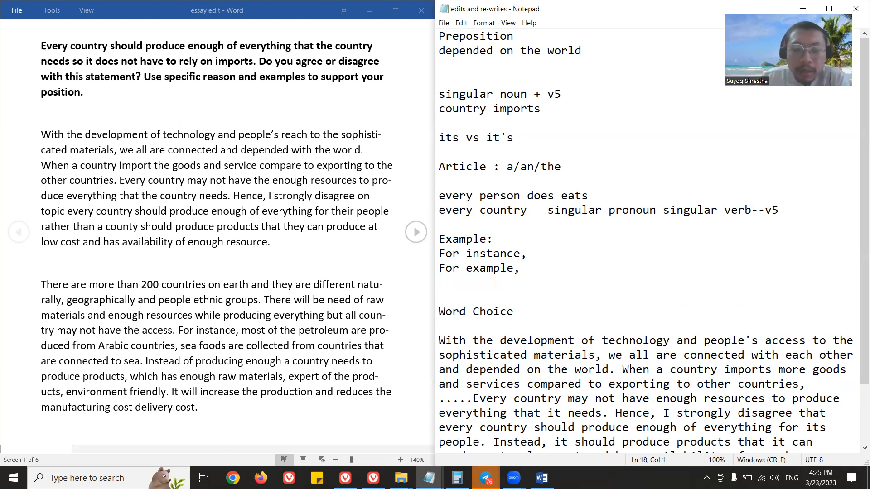
# Add the note lines "all countries" and "all (plural noun)" above the Example heading and save the file.
pyautogui.scroll(-2, 609, 297)
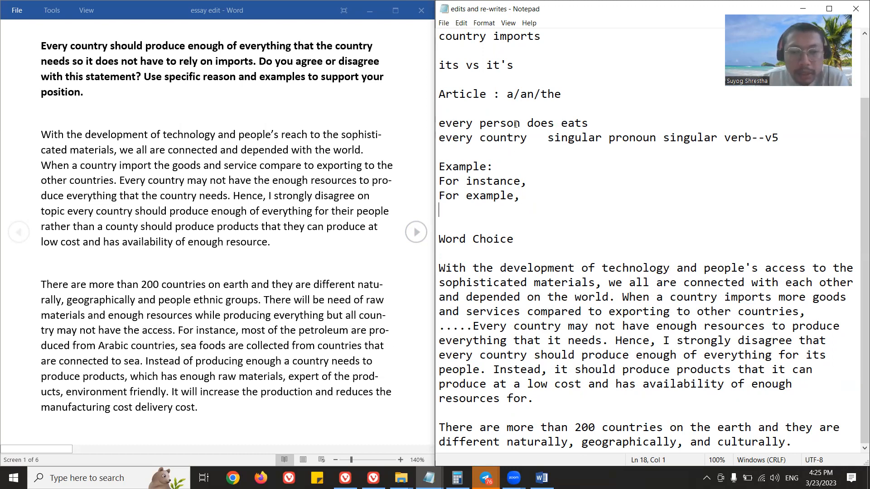
pyautogui.press('Return')
pyautogui.write('all ')
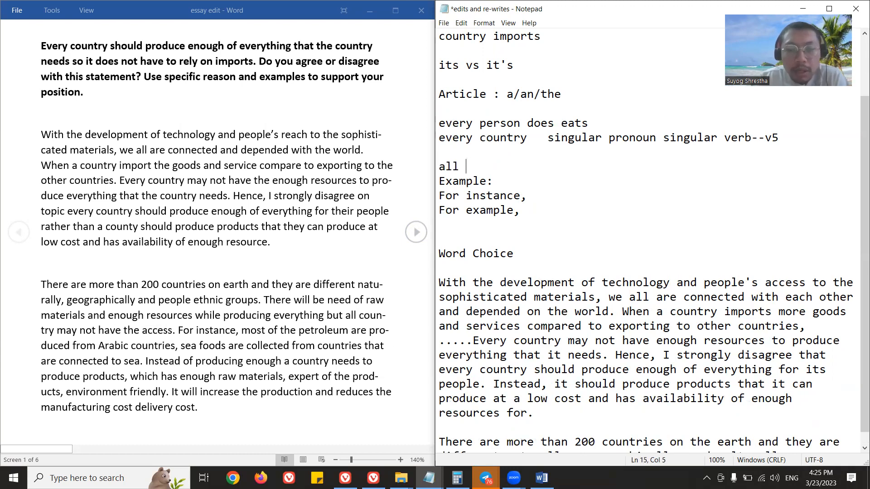
pyautogui.write('countries')
pyautogui.press('Return')
pyautogui.write('all plu')
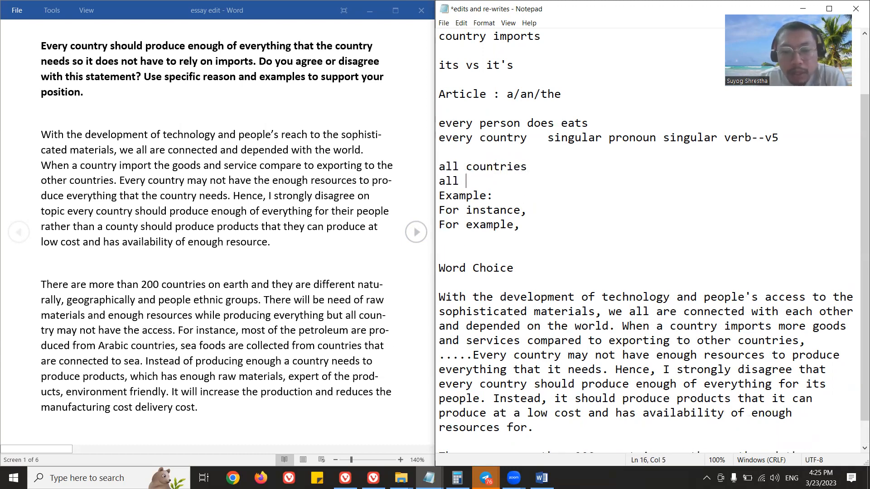
pyautogui.press('BackSpace')
pyautogui.press('BackSpace')
pyautogui.press('BackSpace')
pyautogui.write('(plural noun)')
pyautogui.press('Return')
pyautogui.hotkey('ctrl', 's')
# Continue the rewritten second paragraph with "There will be need of raw materials and enough resources while producing everything but all countries may not have the access.".
pyautogui.scroll(-1, 607, 286)
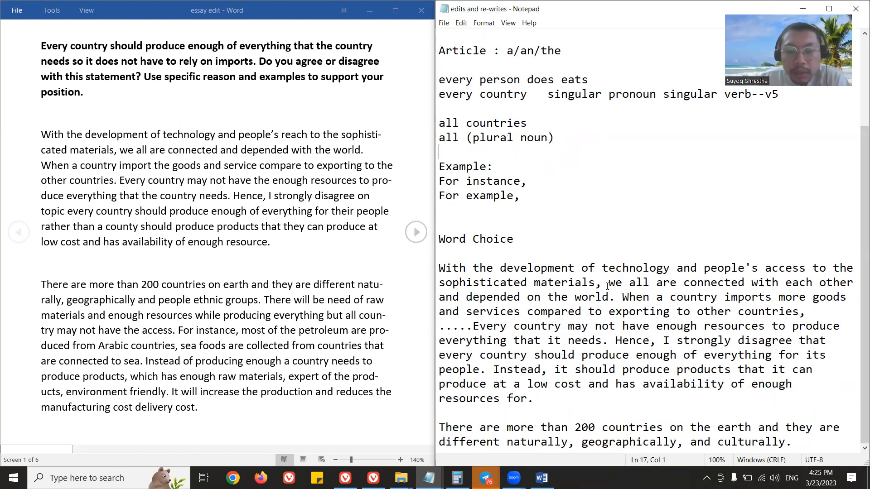
pyautogui.click(810, 438)
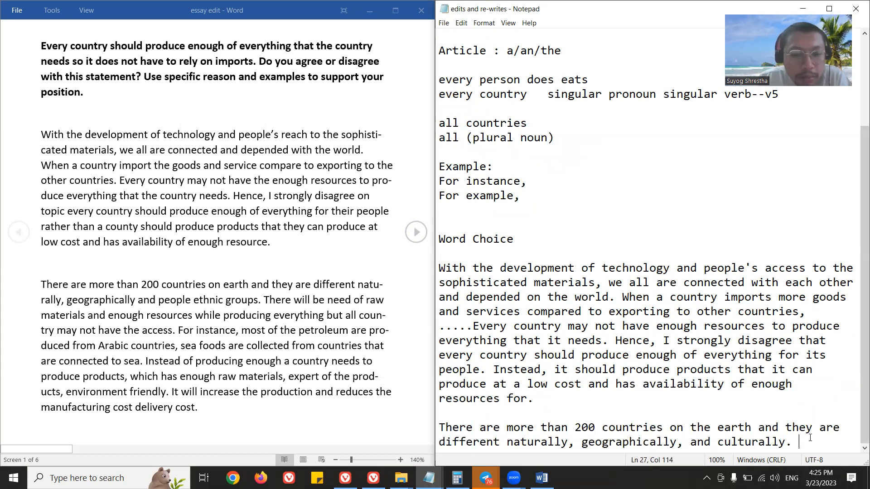
pyautogui.write('THere wi')
pyautogui.press('BackSpace')
pyautogui.press('BackSpace')
pyautogui.press('BackSpace')
pyautogui.press('BackSpace')
pyautogui.press('BackSpace')
pyautogui.press('BackSpace')
pyautogui.press('BackSpace')
pyautogui.press('BackSpace')
pyautogui.write('There will be need of raw materials and enough resources while pro')
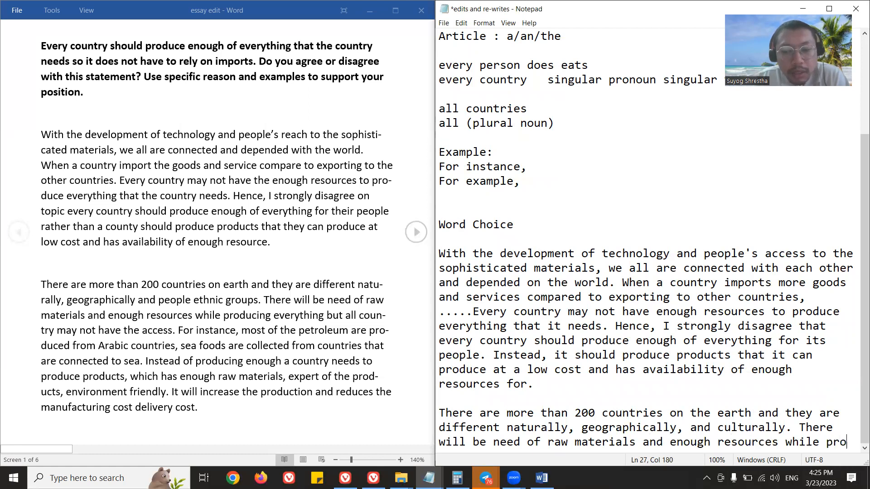
pyautogui.write('ducing everything but')
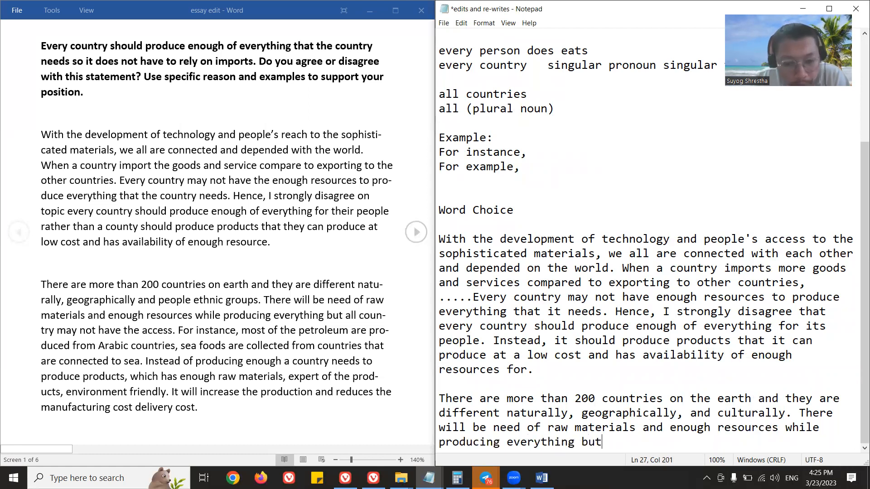
pyautogui.write(' all countries may not have the ace')
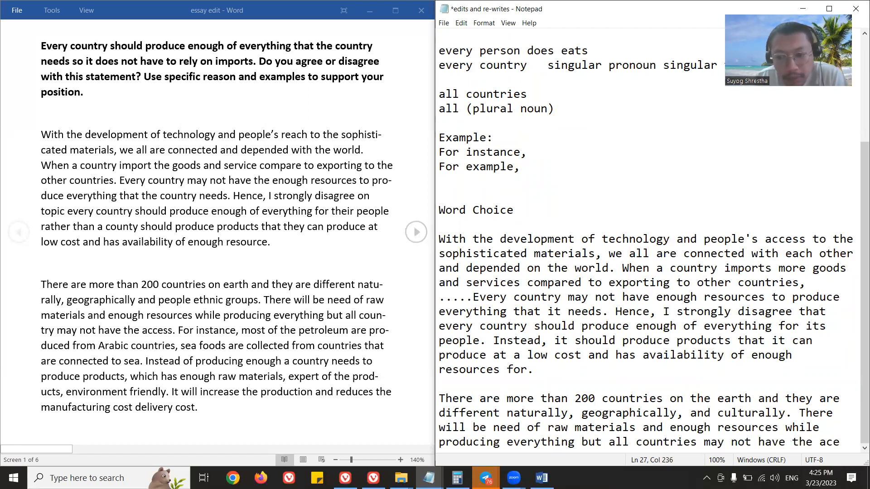
pyautogui.press('BackSpace')
pyautogui.write('cess.')
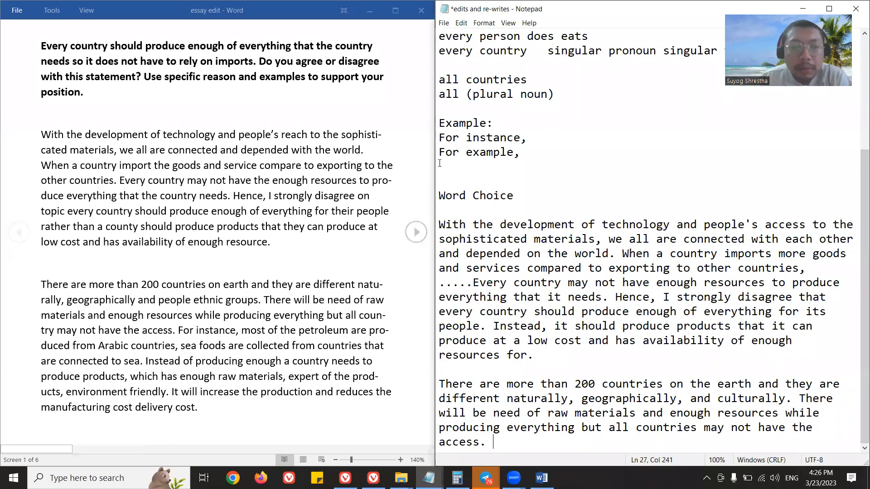
# Continue the rewritten second paragraph with "For instance, most of the petroleum is produced from Arabic countries".
pyautogui.write('For ')
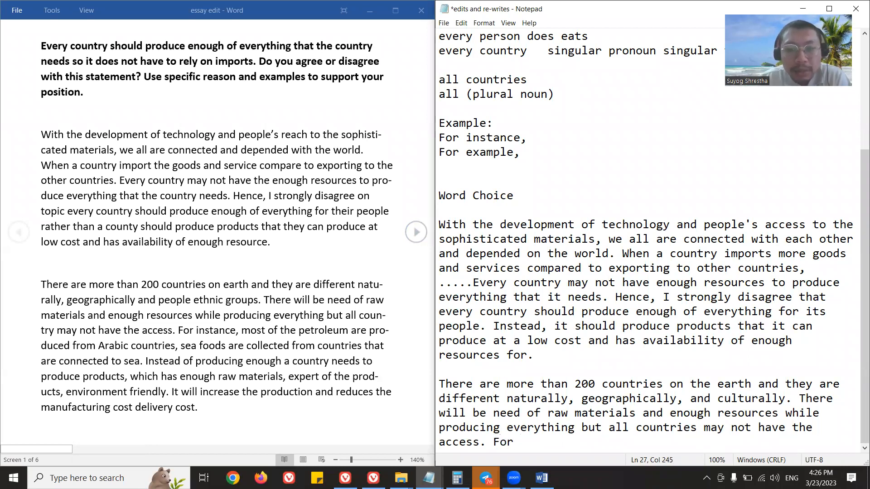
pyautogui.write('instance, most of')
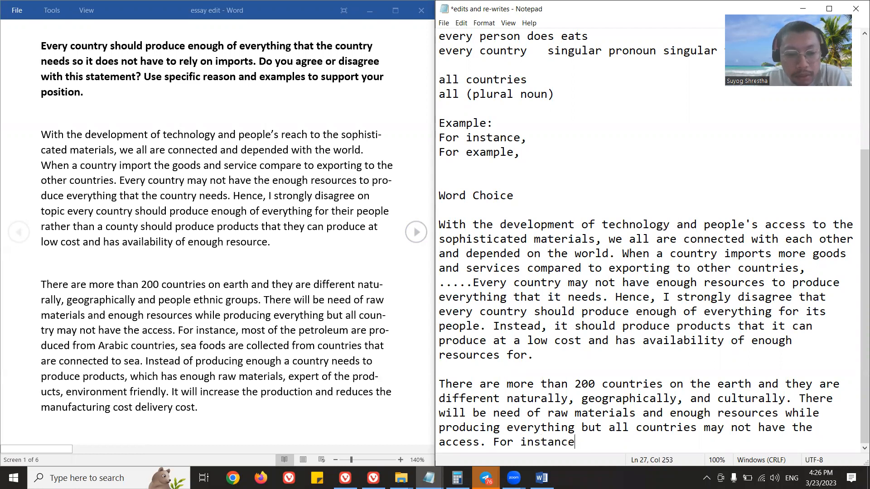
pyautogui.press('BackSpace')
pyautogui.press('BackSpace')
pyautogui.write('f the petro')
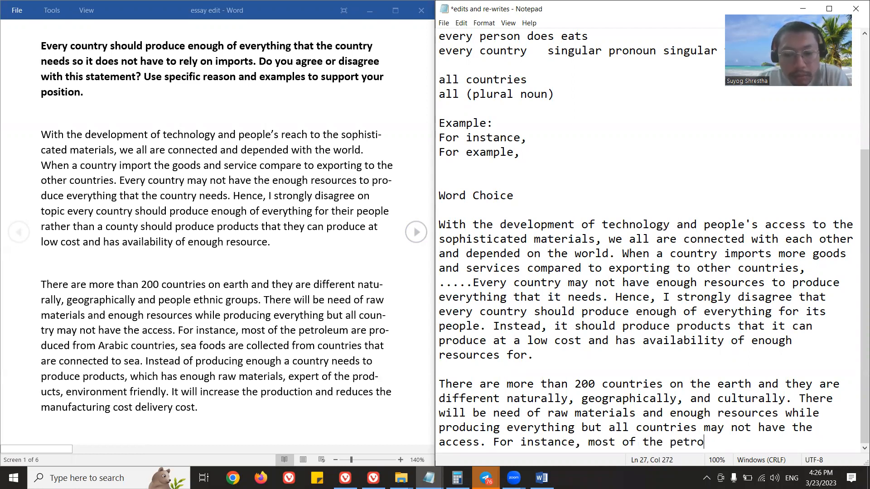
pyautogui.write('leum are')
pyautogui.press('BackSpace')
pyautogui.press('BackSpace')
pyautogui.press('BackSpace')
pyautogui.write('is ')
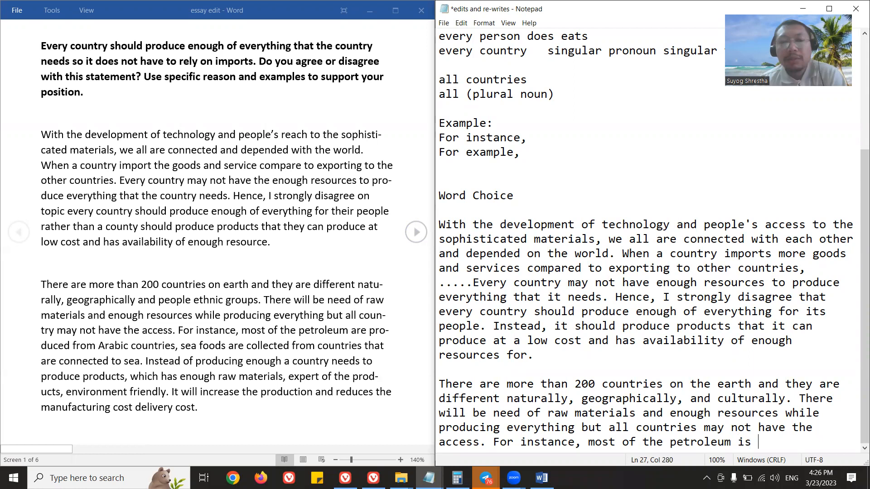
pyautogui.write('produced fr')
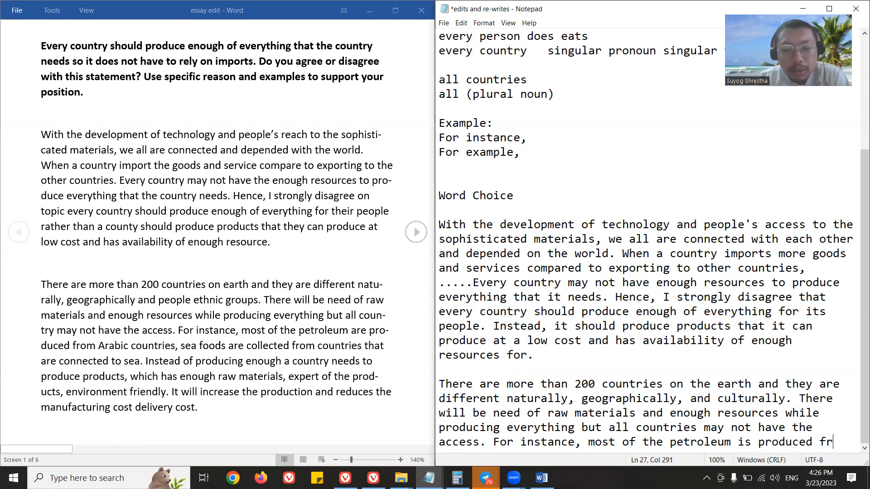
pyautogui.write('om Arabic coun')
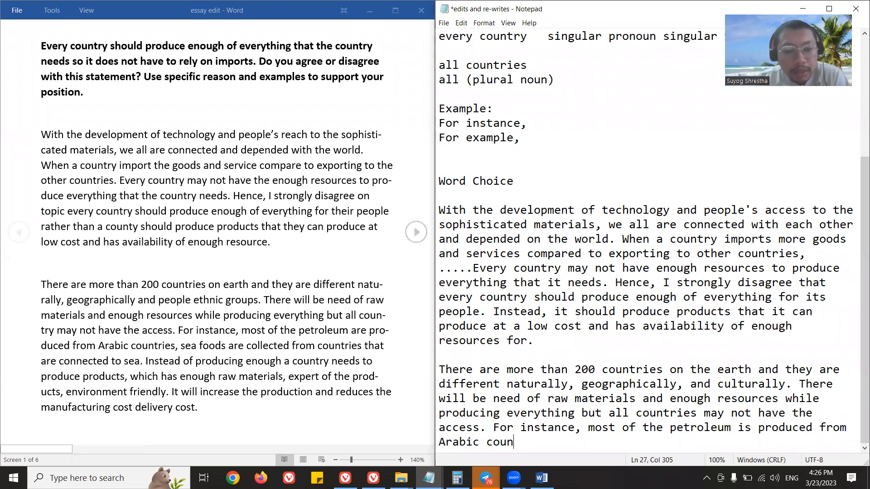
pyautogui.write('tries and se af')
# Finish the petroleum sentence with "and sea foods are collected from countries that are connected to seas.".
pyautogui.press('BackSpace')
pyautogui.press('BackSpace')
pyautogui.press('BackSpace')
pyautogui.write('a foods are coll')
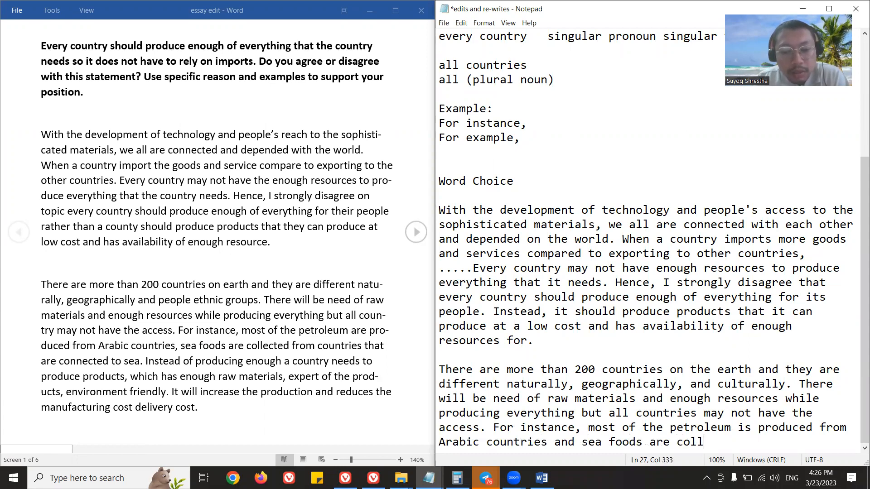
pyautogui.write('ected from countries')
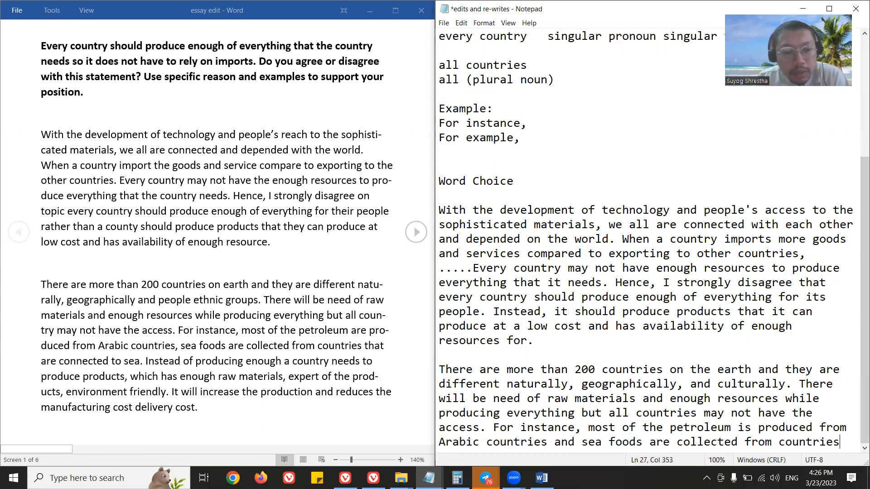
pyautogui.write(' that ar e')
pyautogui.write('connected to th')
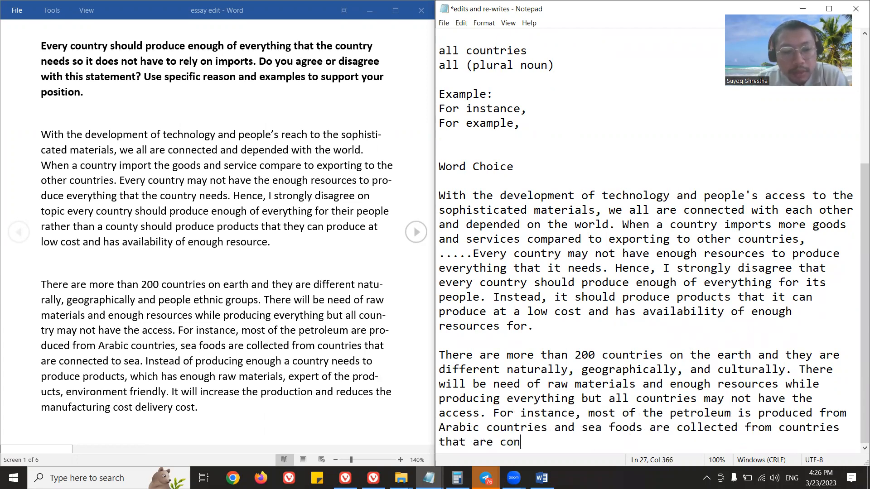
pyautogui.press('BackSpace')
pyautogui.press('BackSpace')
pyautogui.write('seas.')
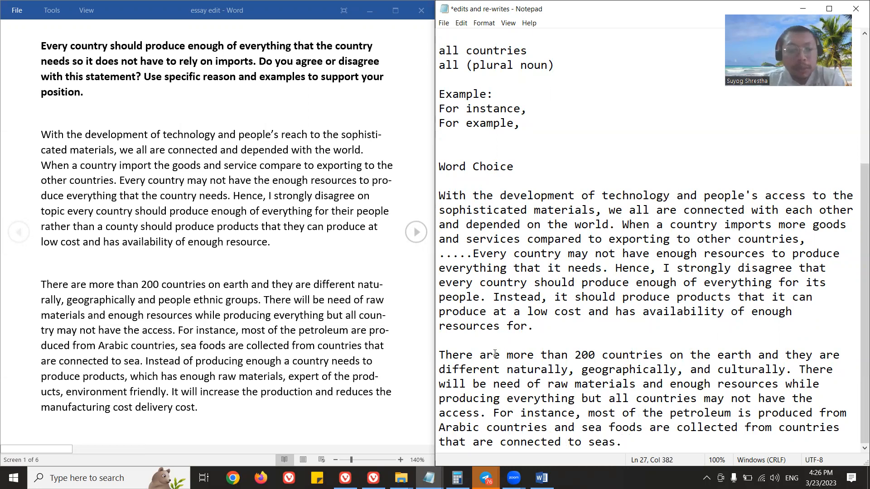
pyautogui.moveTo(588, 441); pyautogui.dragTo(616, 441)
pyautogui.doubleClick(557, 428)
pyautogui.click(556, 428)
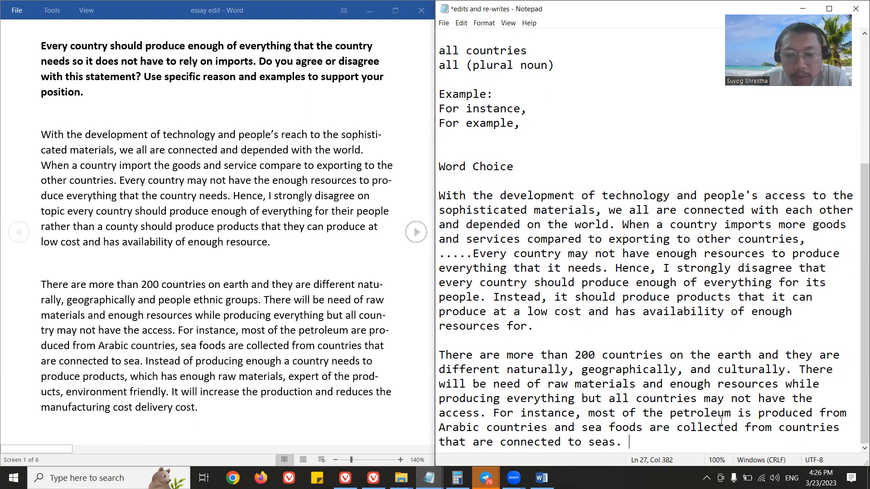
# Add the note "uncountable noun + is (not are)" above the Word Choice heading, followed by a blank line, and save the file.
pyautogui.doubleClick(743, 413)
pyautogui.click(453, 150)
pyautogui.write('uncountable noun + is')
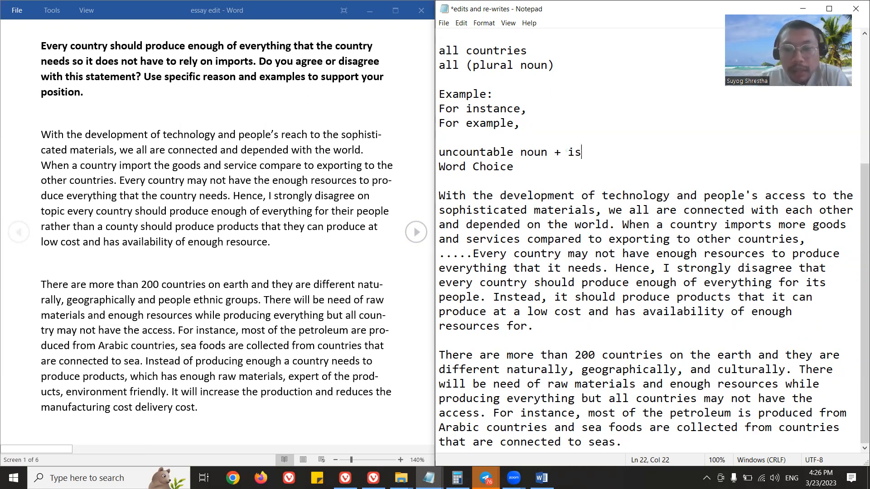
pyautogui.write(' (not are')
pyautogui.press('BackSpace')
pyautogui.press('BackSpace')
pyautogui.write('re')
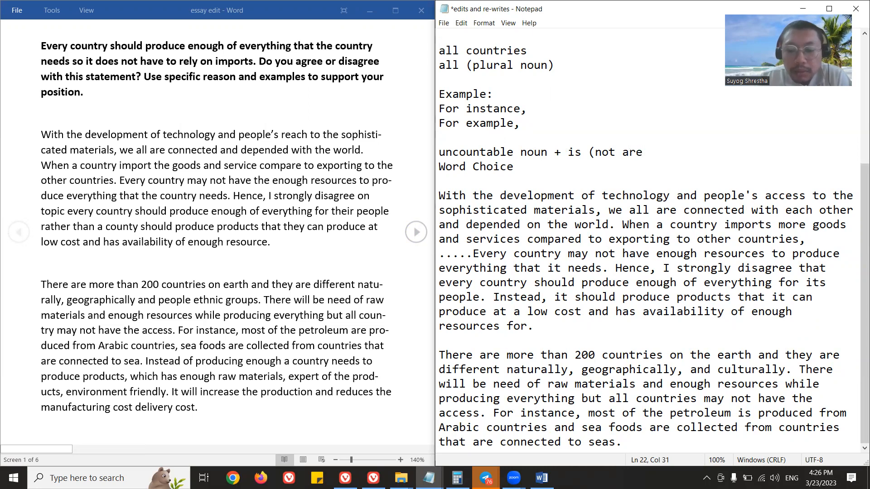
pyautogui.write(')')
pyautogui.press('Return')
pyautogui.hotkey('ctrl', 's')
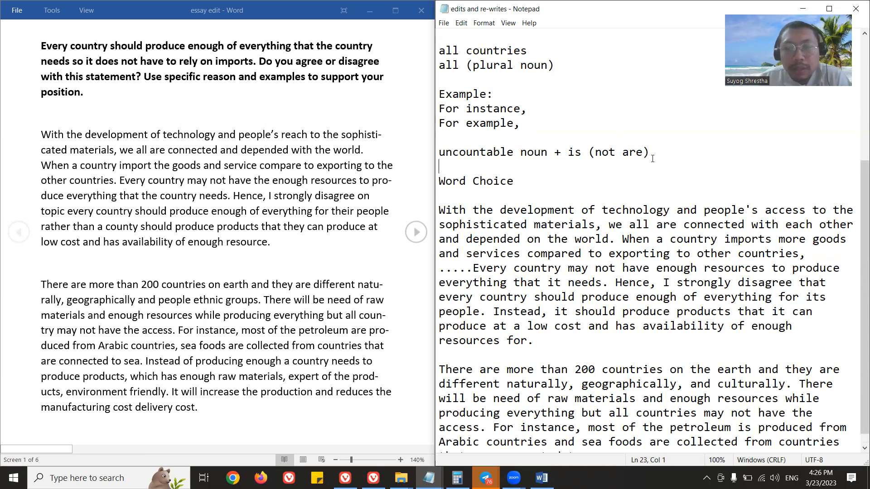
# Add the note "will + v1" on the line below the uncountable noun note.
pyautogui.moveTo(650, 152); pyautogui.dragTo(440, 153)
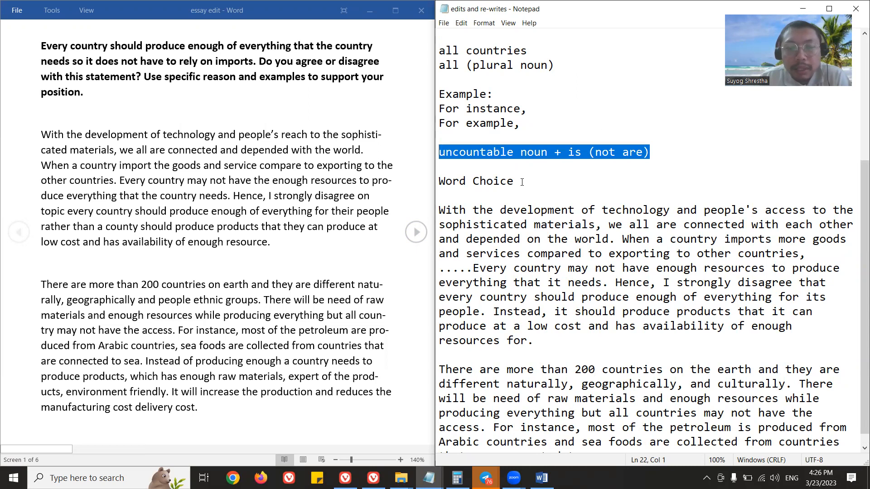
pyautogui.scroll(-1, 617, 158)
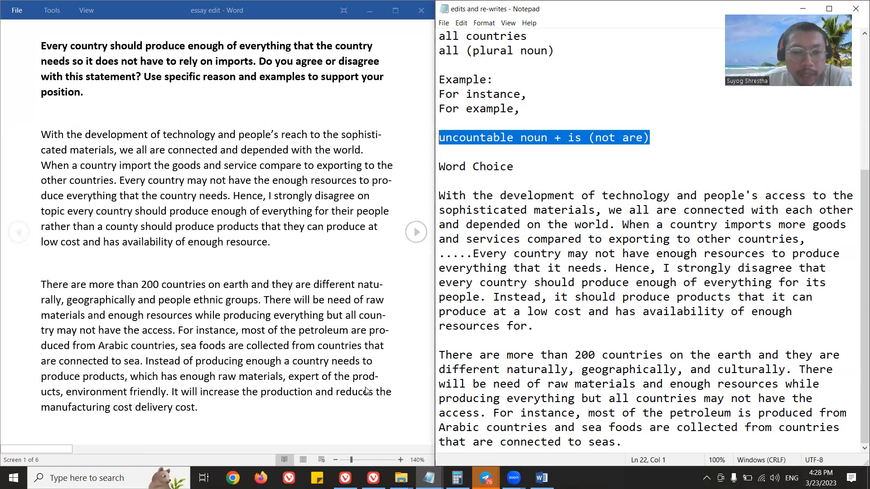
pyautogui.click(706, 149)
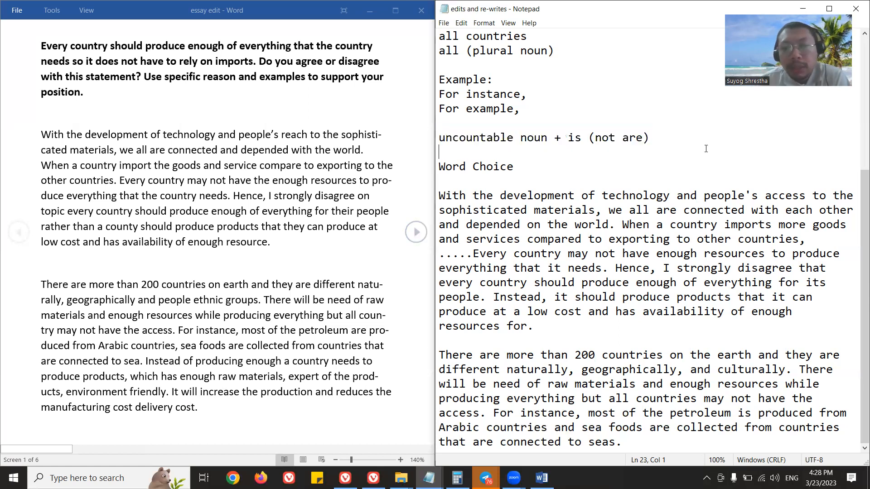
pyautogui.write('will +')
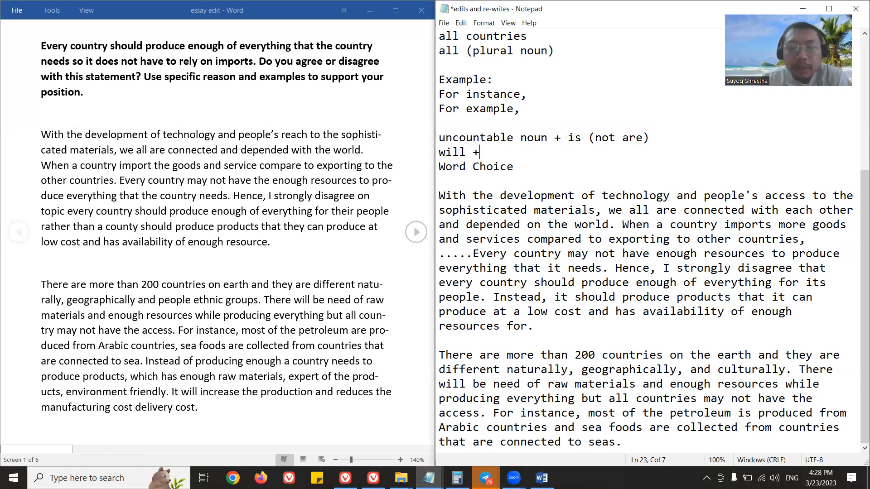
pyautogui.write(' v1')
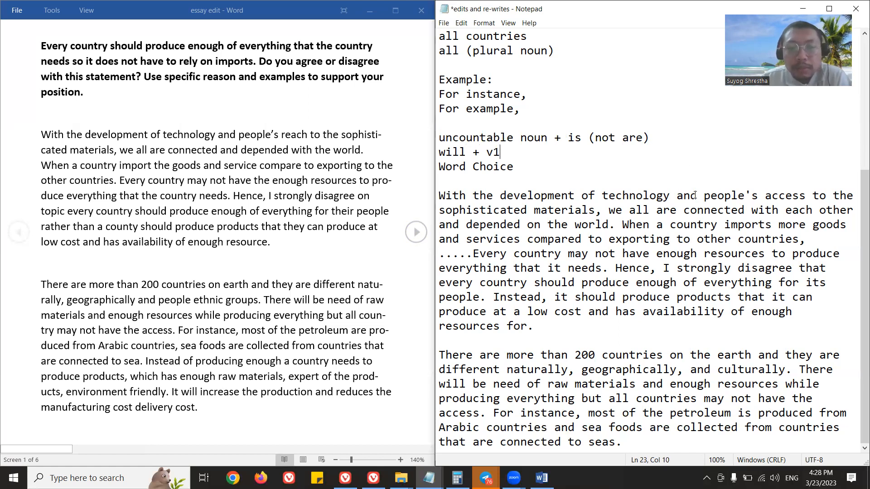
# Add several blank lines below the rewritten second paragraph at the end of the file.
pyautogui.hotkey('ctrl', 'End')
pyautogui.press('Return')
pyautogui.press('Return')
pyautogui.press('Return')
pyautogui.press('Return')
pyautogui.press('Return')
pyautogui.press('Return')
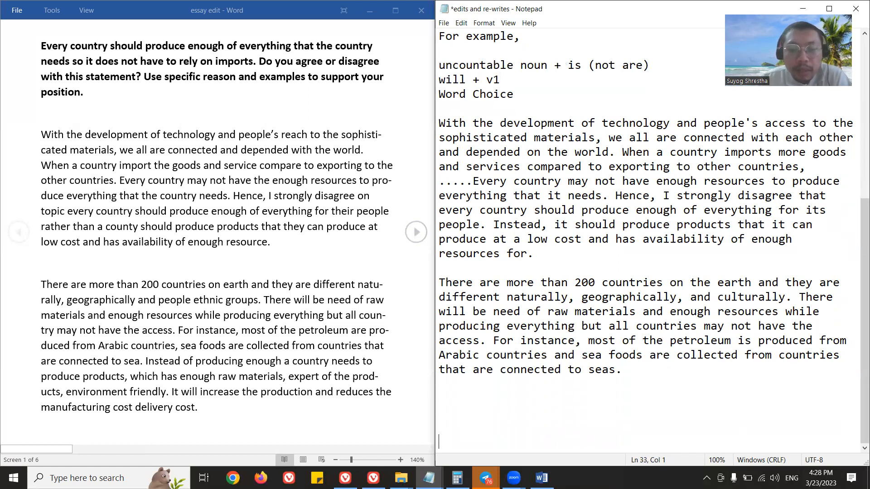
# Continue the rewritten second paragraph with "Instead of producing everything that a country needs, it needs to focus on products".
pyautogui.click(644, 365)
pyautogui.write('INstead')
pyautogui.press('BackSpace')
pyautogui.press('BackSpace')
pyautogui.press('BackSpace')
pyautogui.press('BackSpace')
pyautogui.press('BackSpace')
pyautogui.press('BackSpace')
pyautogui.write('nstead of producing enough')
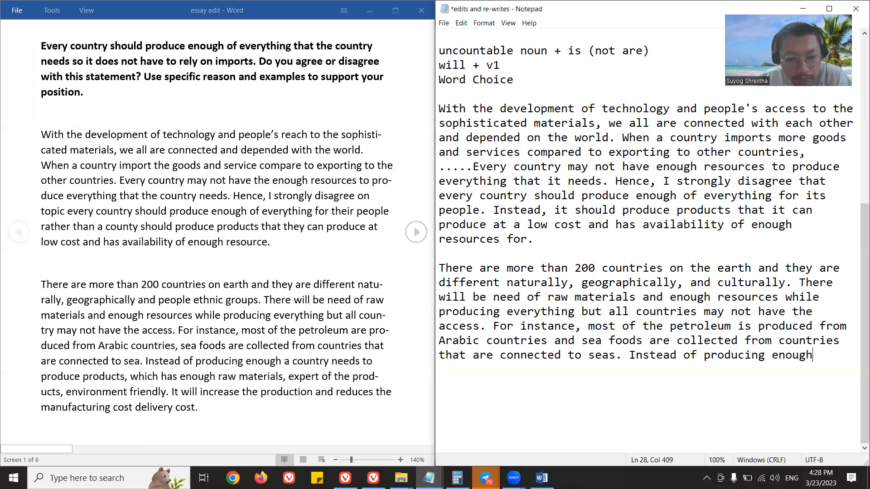
pyautogui.press('BackSpace')
pyautogui.press('BackSpace')
pyautogui.press('BackSpace')
pyautogui.press('BackSpace')
pyautogui.press('BackSpace')
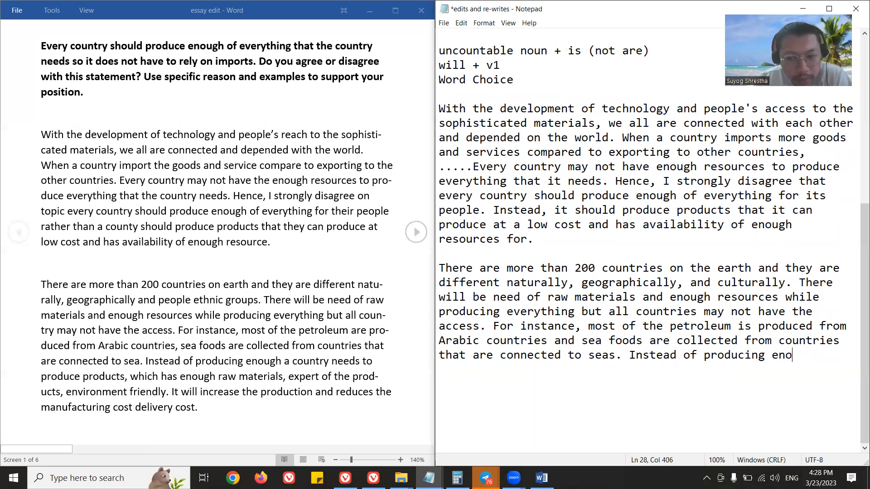
pyautogui.write('verything that ')
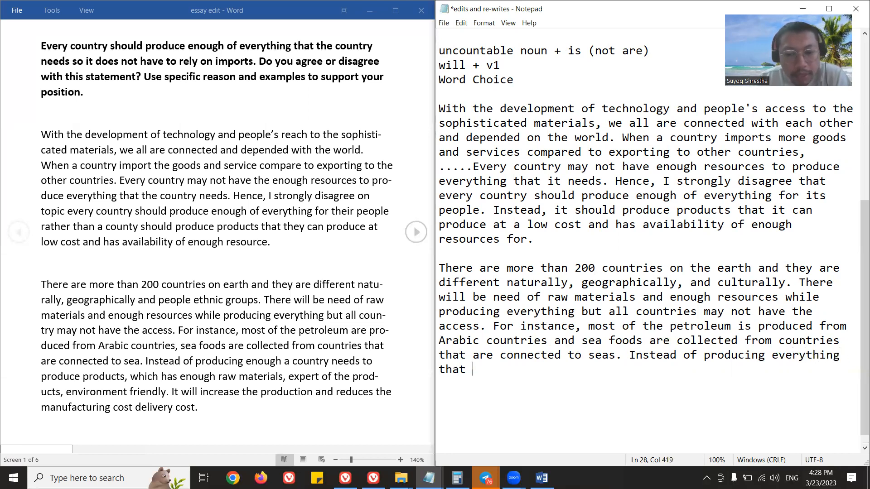
pyautogui.write('a country needs, it needs to')
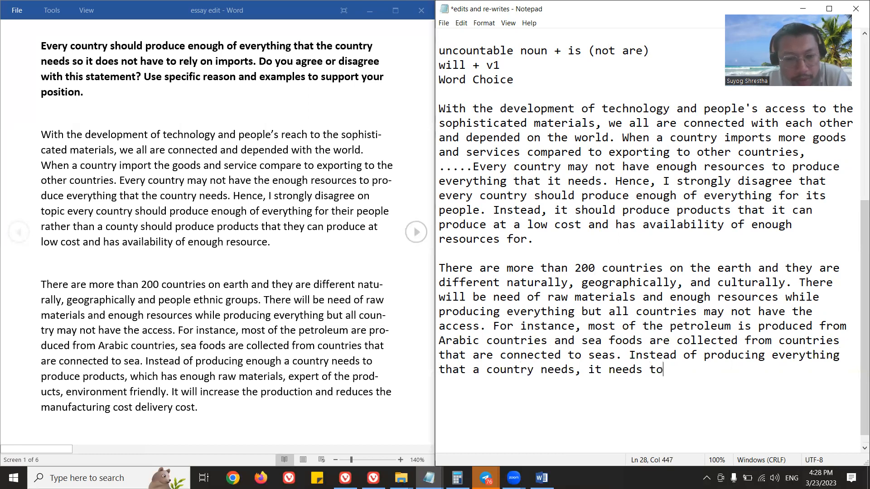
pyautogui.write(' focus on products ')
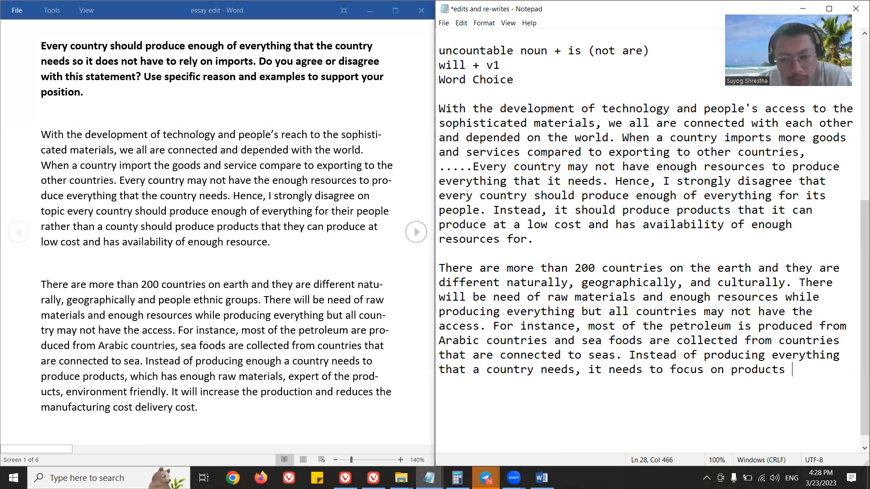
pyautogui.write('for which it has s')
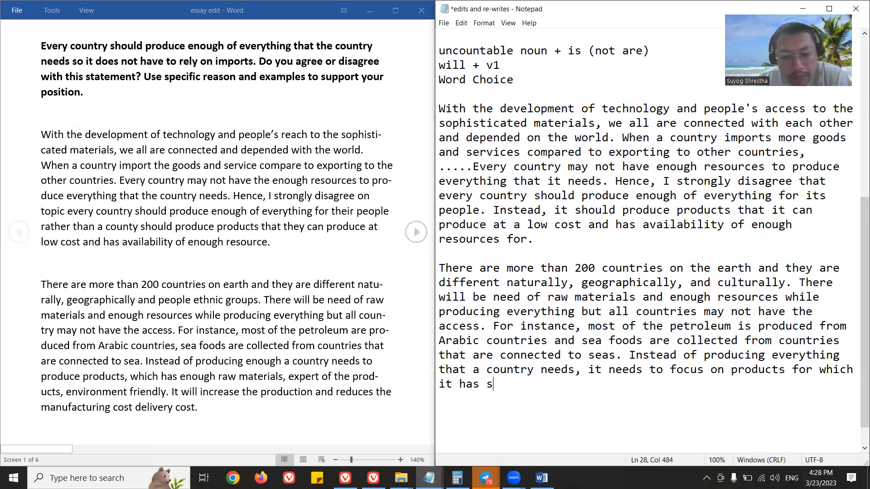
pyautogui.write('ufficient raw mater')
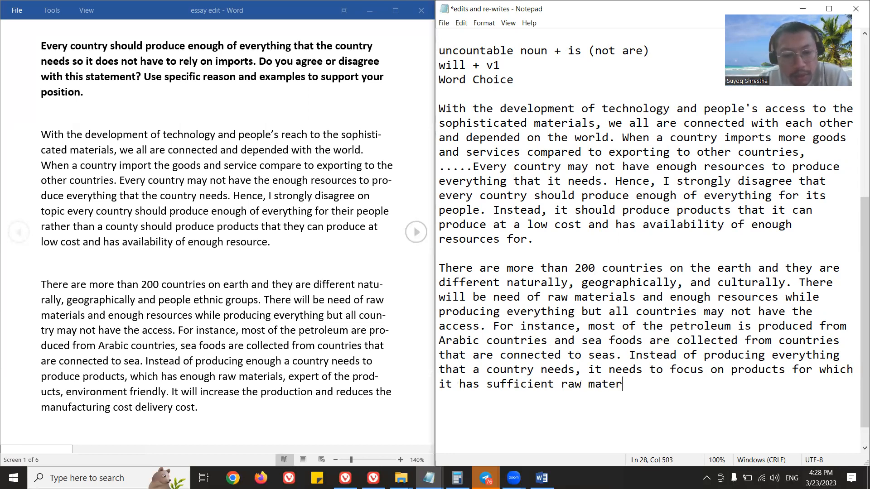
pyautogui.write('ials, experti')
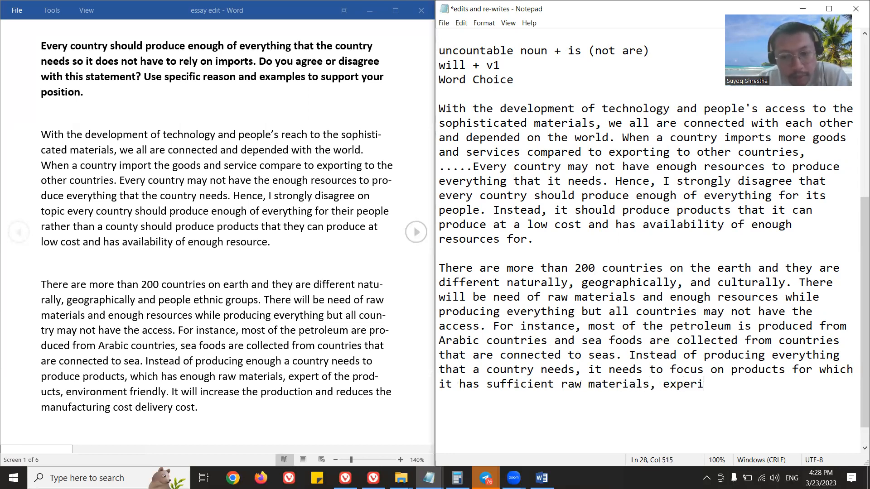
pyautogui.write('se on produc')
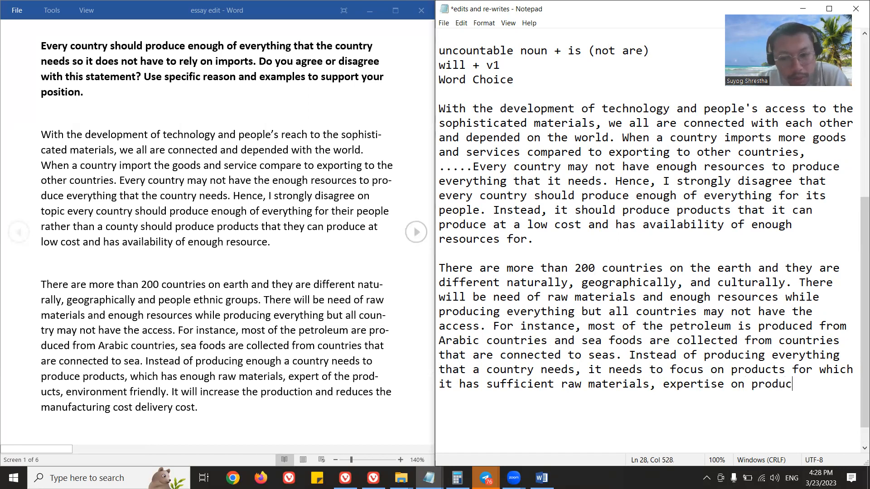
pyautogui.write('tion and')
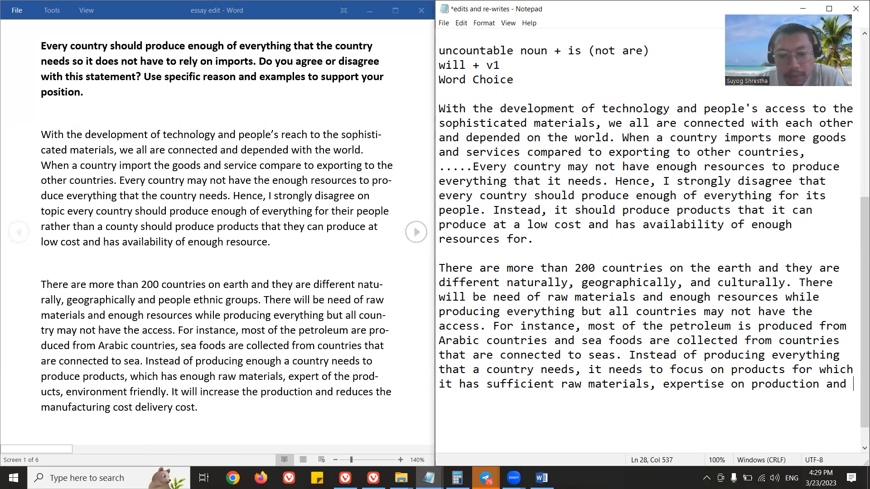
# Replace the comma after "raw materials" with "and", and end the sentence at "expertise on production." by removing the trailing "and".
pyautogui.click(654, 385)
pyautogui.press('BackSpace')
pyautogui.write('and')
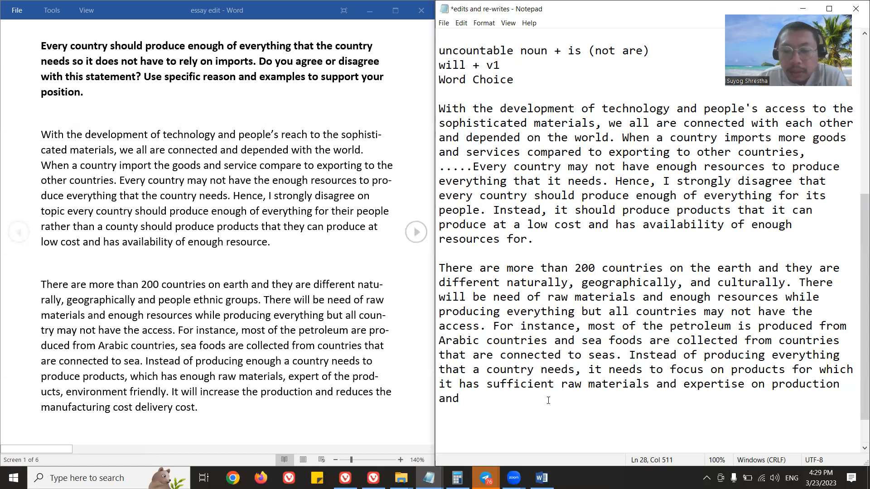
pyautogui.moveTo(469, 399); pyautogui.dragTo(429, 404)
pyautogui.press('BackSpace')
pyautogui.press('BackSpace')
pyautogui.write('.')
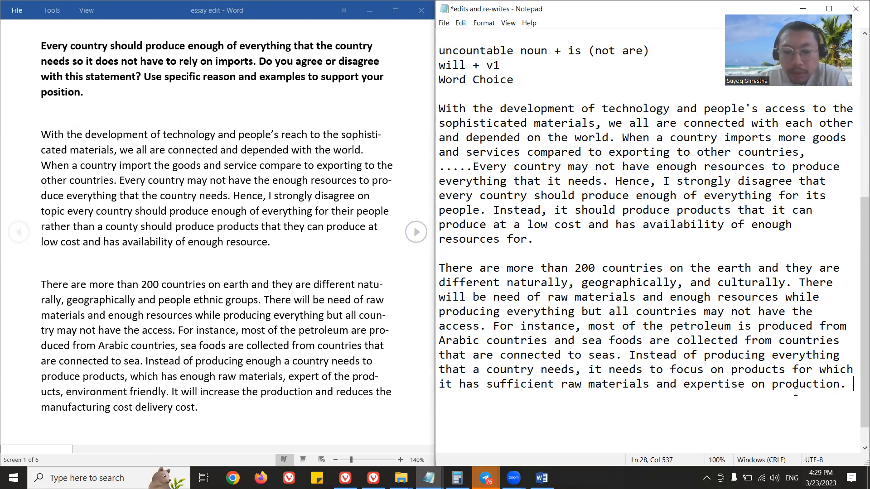
# Continue the rewritten second paragraph with "It also needs to focus on those products in whose production".
pyautogui.write('It also')
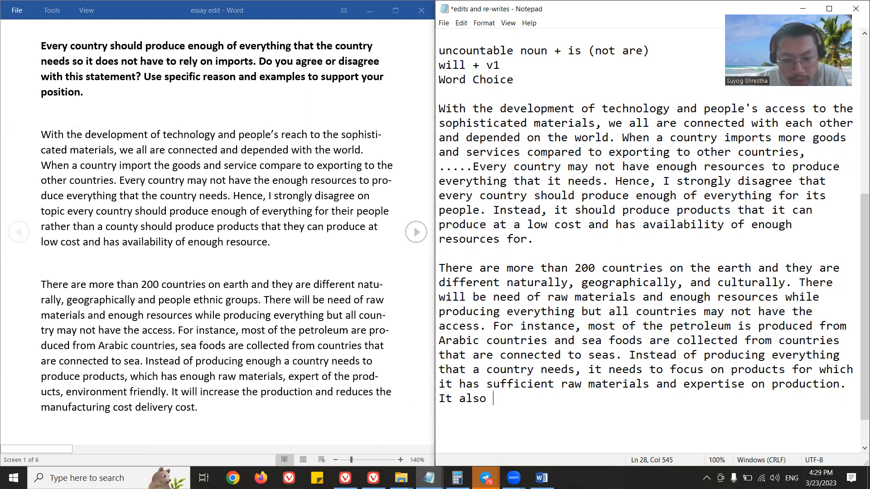
pyautogui.write(' needs to focus on tho')
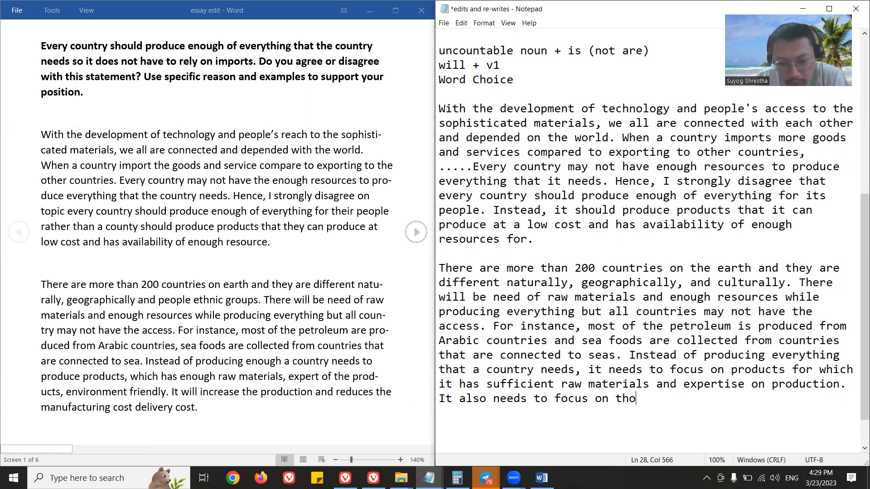
pyautogui.write('se products ')
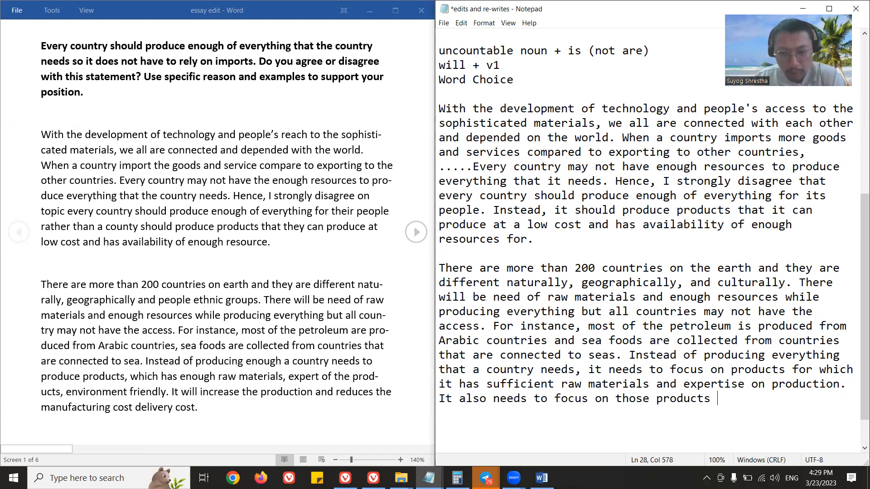
pyautogui.write('in which')
pyautogui.press('BackSpace')
pyautogui.press('BackSpace')
pyautogui.press('BackSpace')
pyautogui.write('ose production it can mantain environmental conce')
# Finish the sentence about whose production with "it can mantain environmental standards.".
pyautogui.press('BackSpace')
pyautogui.press('BackSpace')
pyautogui.press('BackSpace')
pyautogui.press('BackSpace')
pyautogui.press('BackSpace')
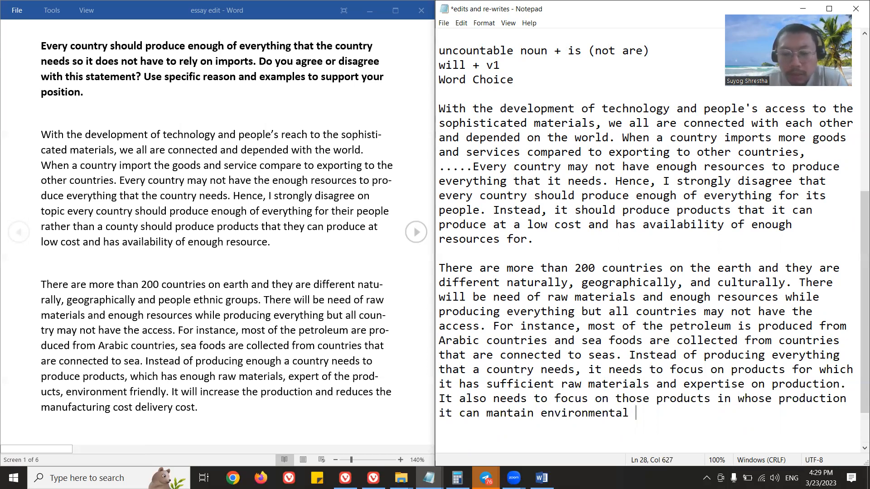
pyautogui.write('standards.')
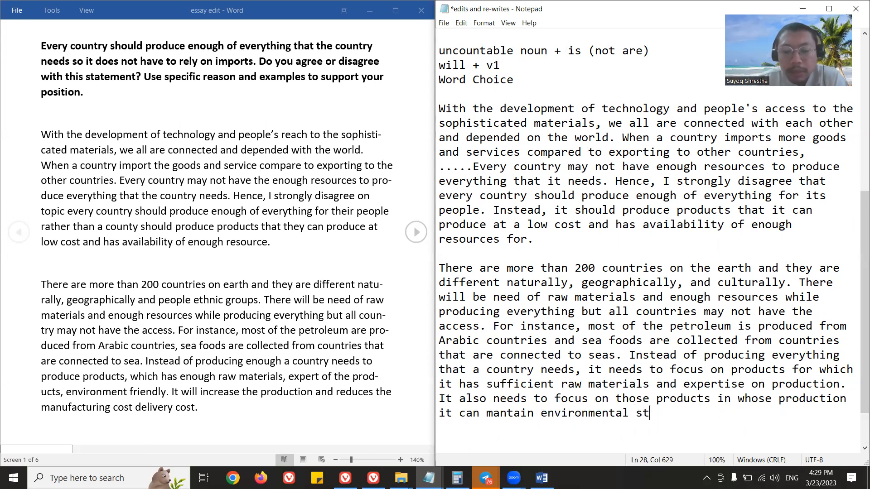
# Insert the word "sound" before "environmental standards" in the last sentence.
pyautogui.hotkey('ctrl', 'Left')
pyautogui.hotkey('ctrl', 'Left')
pyautogui.hotkey('ctrl', 'Left')
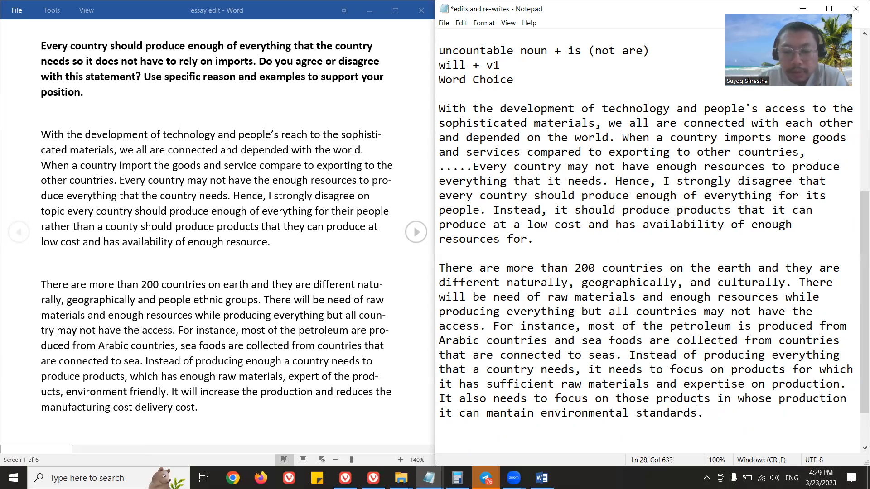
pyautogui.write('safe')
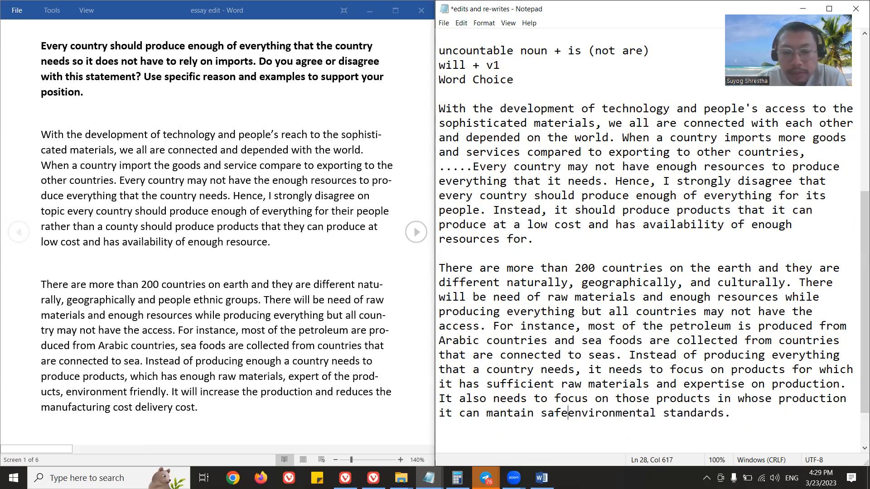
pyautogui.press('Left')
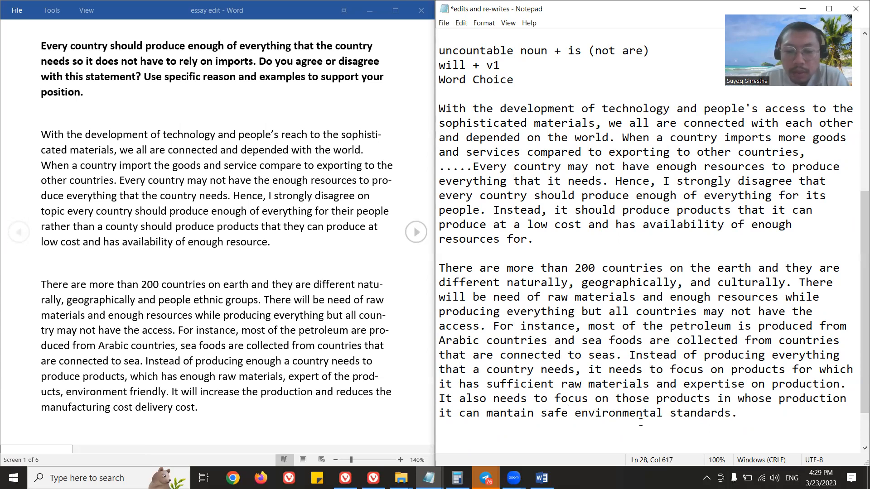
pyautogui.hotkey('ctrl', 'shift', 'Left')
pyautogui.press('BackSpace')
pyautogui.press('BackSpace')
pyautogui.press('BackSpace')
pyautogui.press('BackSpace')
pyautogui.write('sound')
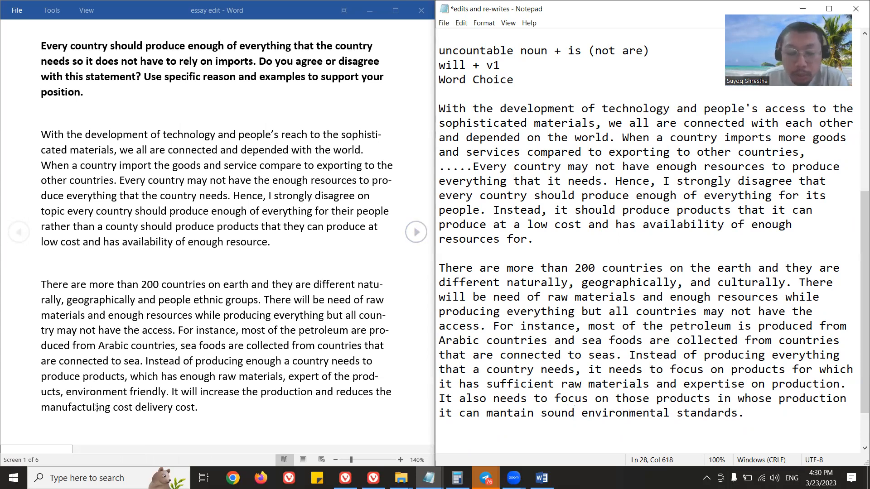
# Add the note "flesh out more" on the line below "Word Choice" and save the file.
pyautogui.moveTo(758, 413); pyautogui.dragTo(434, 403)
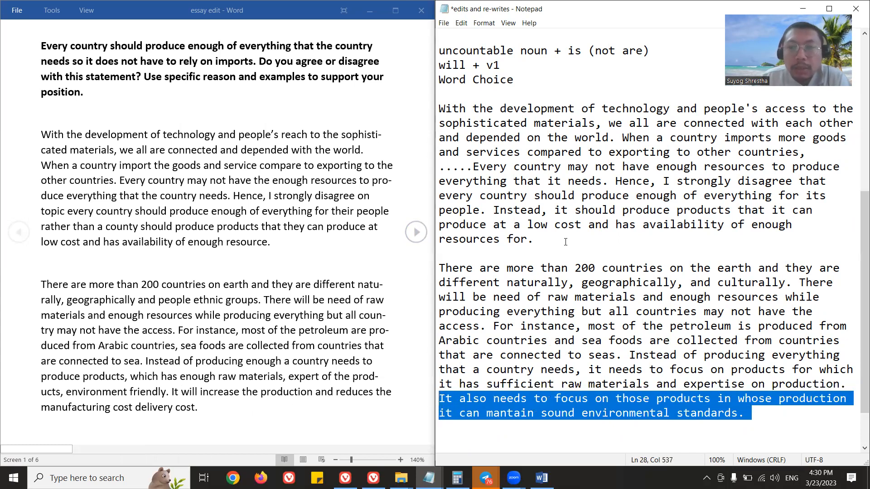
pyautogui.click(527, 91)
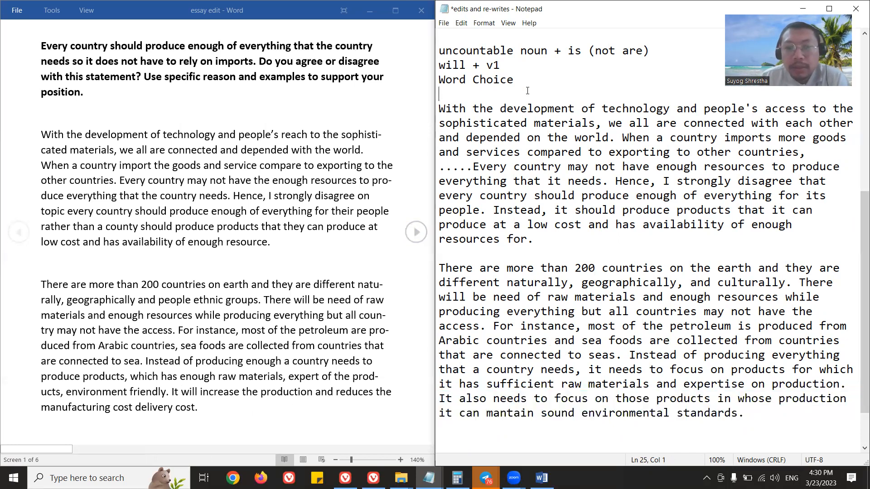
pyautogui.write('flesh out')
pyautogui.press('Return')
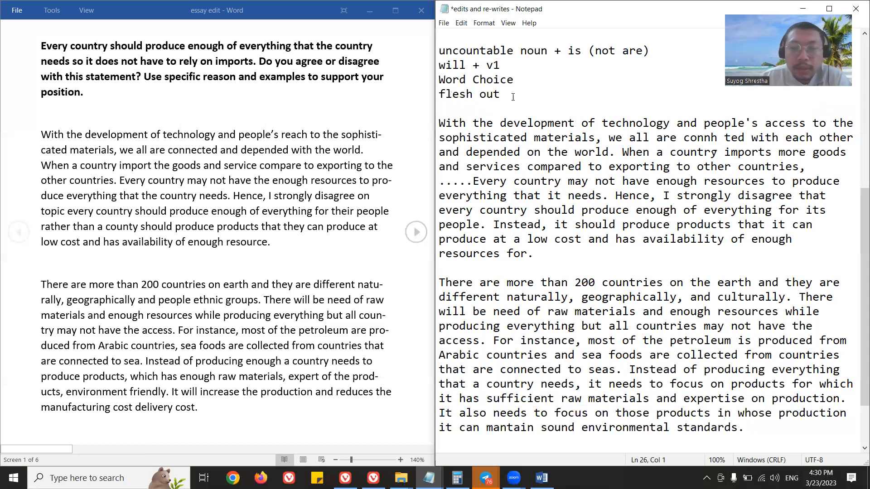
pyautogui.scroll(-2, 598, 297)
pyautogui.scroll(1, 515, 63)
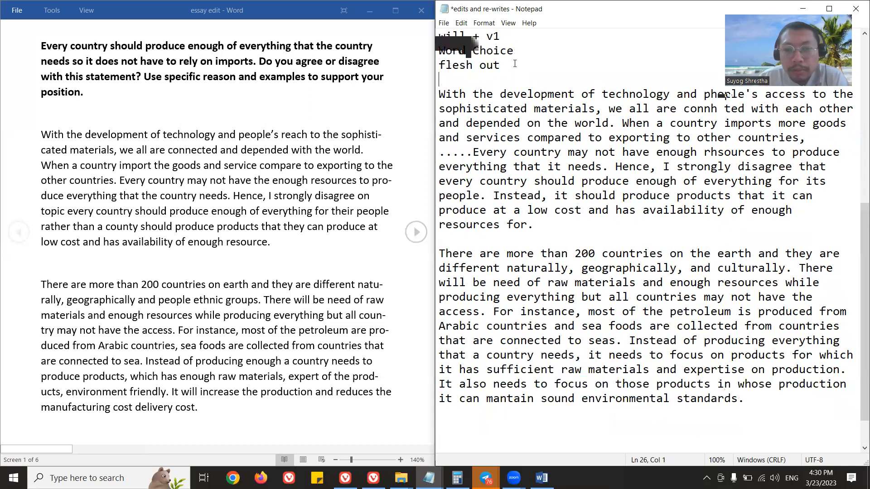
pyautogui.write('more')
pyautogui.hotkey('ctrl', 's')
# Start a new sentence at the end of the second paragraph with "It will increase the production and will".
pyautogui.hotkey('ctrl', 'End')
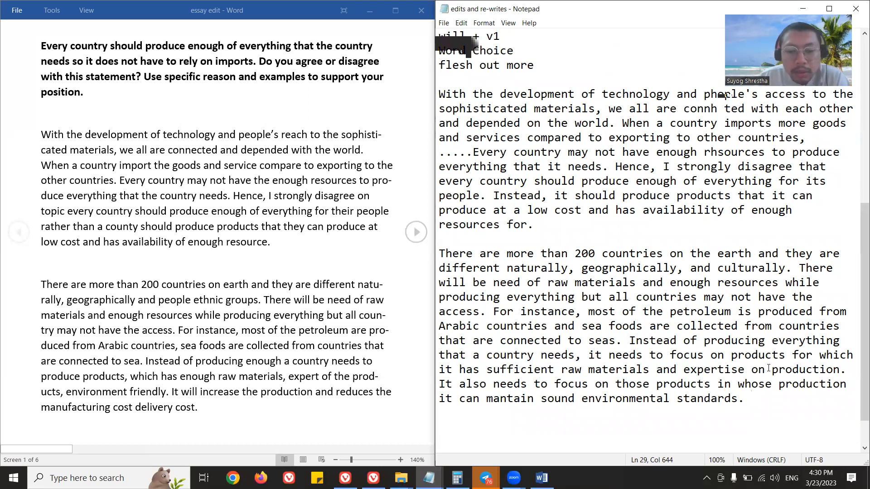
pyautogui.write('It will increase the pr')
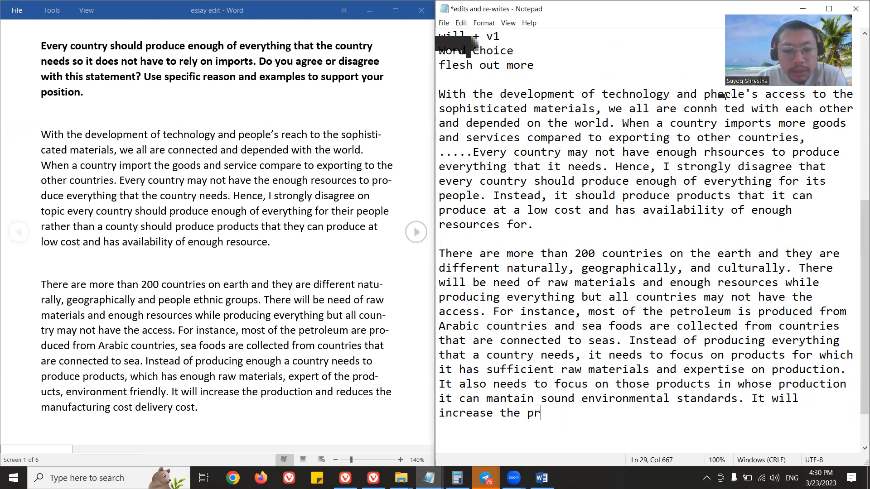
pyautogui.write('oduction and ')
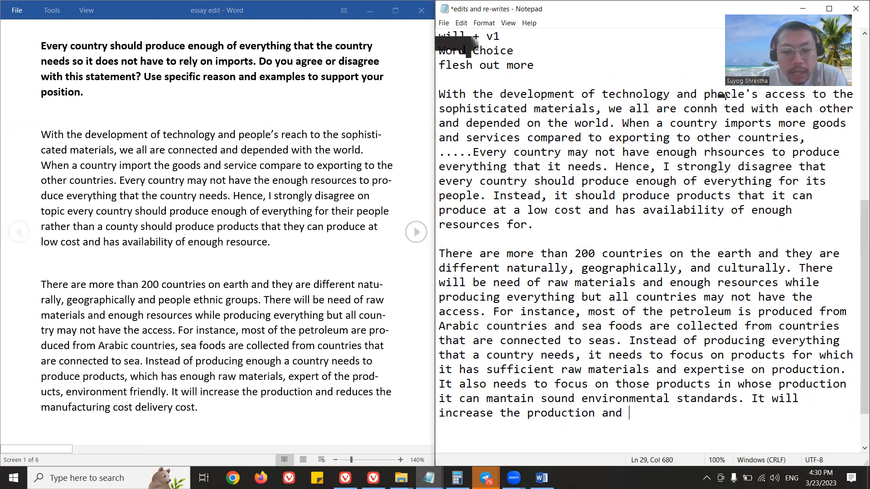
pyautogui.write('will reduce the manfu')
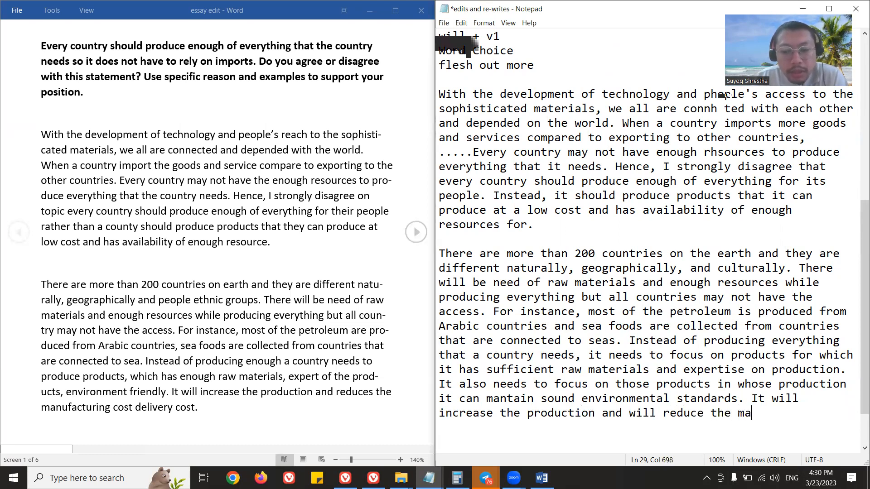
# Complete the closing sentence with "reduce the manufaturing and delivery cost." and save the file.
pyautogui.press('BackSpace')
pyautogui.press('BackSpace')
pyautogui.write('ufaturin')
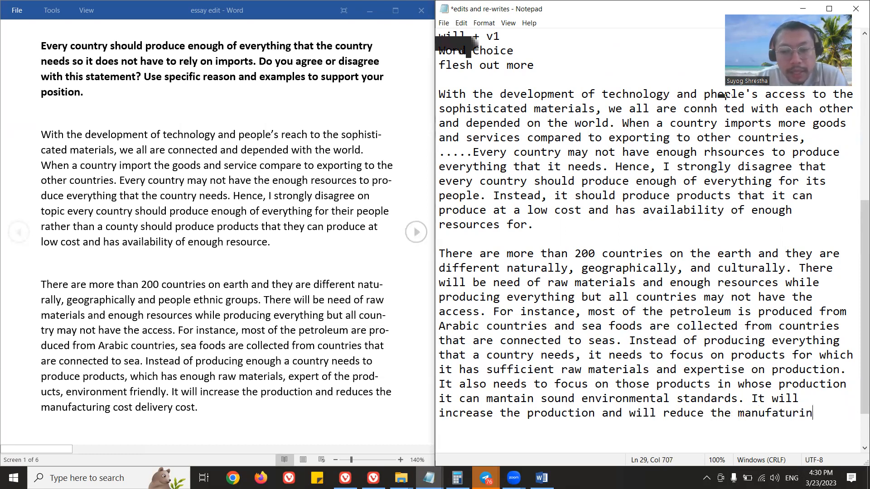
pyautogui.write('g cost de')
pyautogui.press('BackSpace')
pyautogui.press('BackSpace')
pyautogui.press('BackSpace')
pyautogui.press('BackSpace')
pyautogui.press('BackSpace')
pyautogui.press('BackSpace')
pyautogui.press('BackSpace')
pyautogui.write('and eliver')
pyautogui.press('BackSpace')
pyautogui.press('BackSpace')
pyautogui.press('BackSpace')
pyautogui.press('BackSpace')
pyautogui.press('BackSpace')
pyautogui.press('BackSpace')
pyautogui.write('delivery cos')
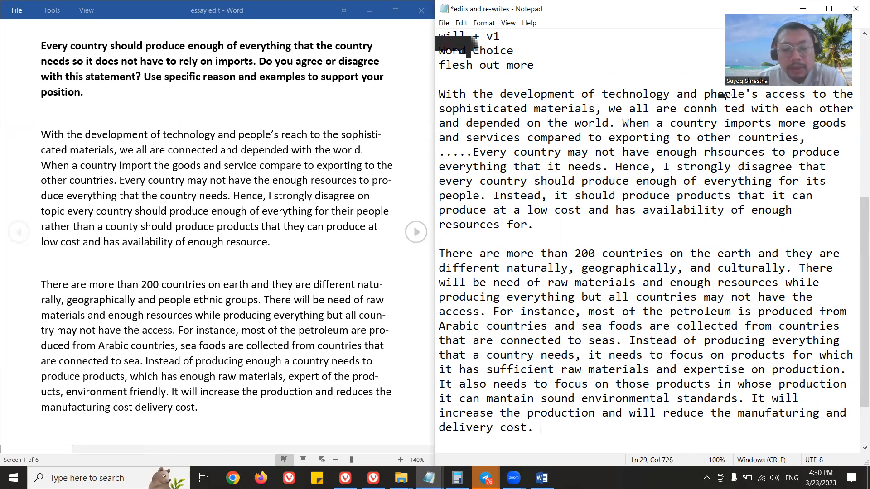
pyautogui.write('t.')
pyautogui.hotkey('ctrl', 's')
# Bring up the essay's "Additionally" paragraph in the document and add blank lines below the rewritten second paragraph in the notes.
pyautogui.scroll(-5, 261, 244)
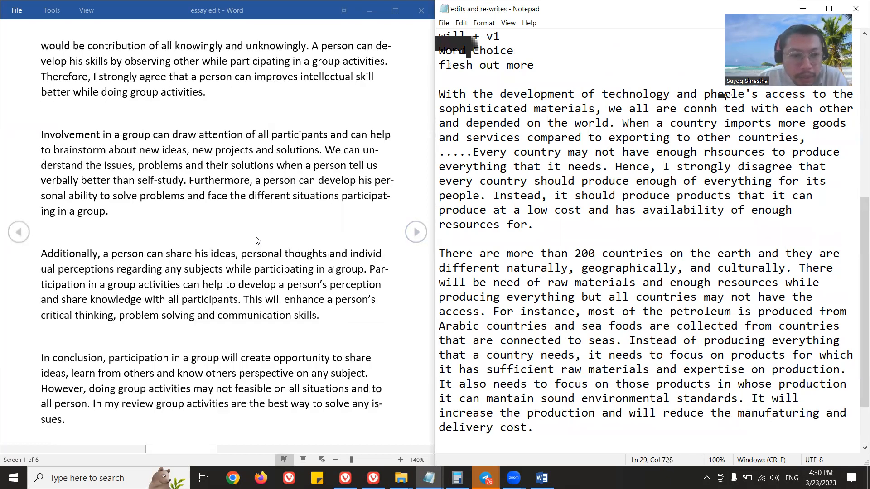
pyautogui.scroll(5, 256, 240)
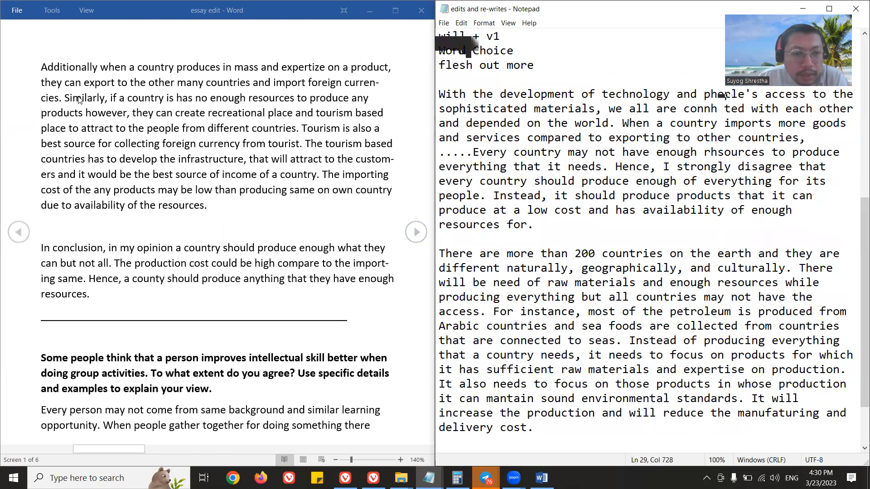
pyautogui.scroll(3, 95, 104)
pyautogui.scroll(-3, 99, 107)
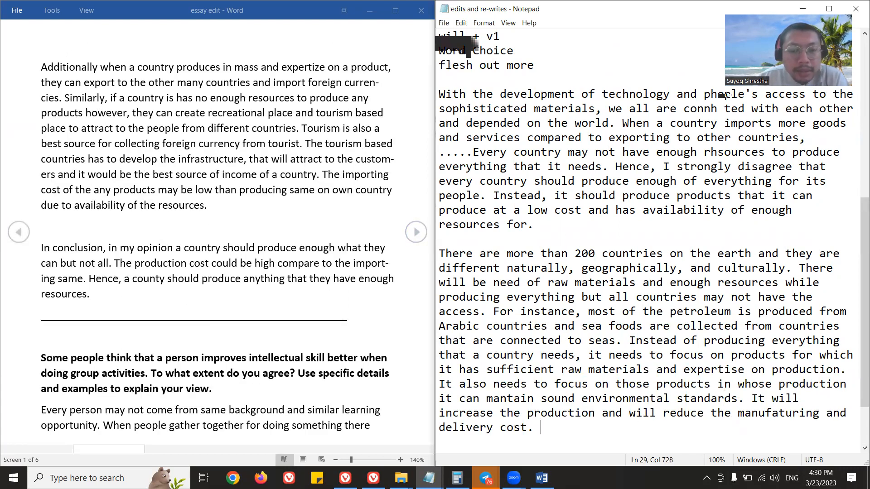
pyautogui.press('Return')
pyautogui.press('Return')
pyautogui.press('Return')
pyautogui.press('Return')
pyautogui.press('Return')
pyautogui.press('Return')
pyautogui.press('Return')
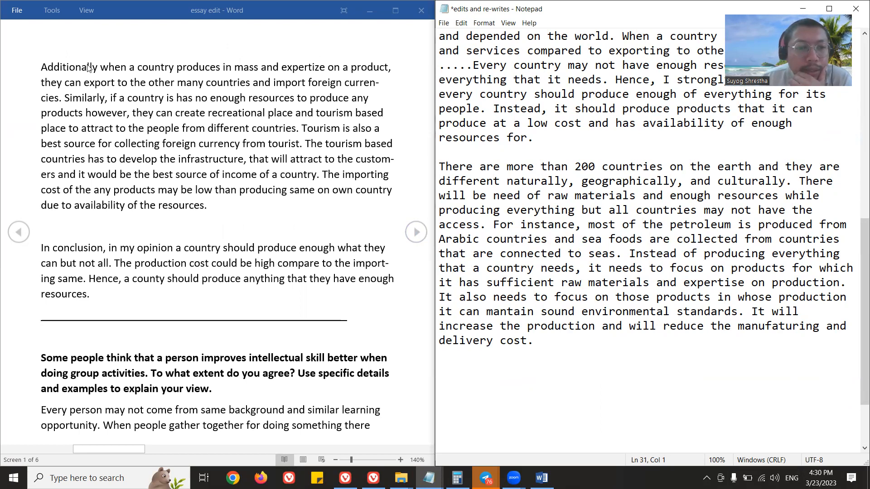
# Add the linking-word notes "Additionally," and "However ," on separate lines above "singular noun + v5".
pyautogui.scroll(9, 521, 217)
pyautogui.click(474, 78)
pyautogui.write('Additionally')
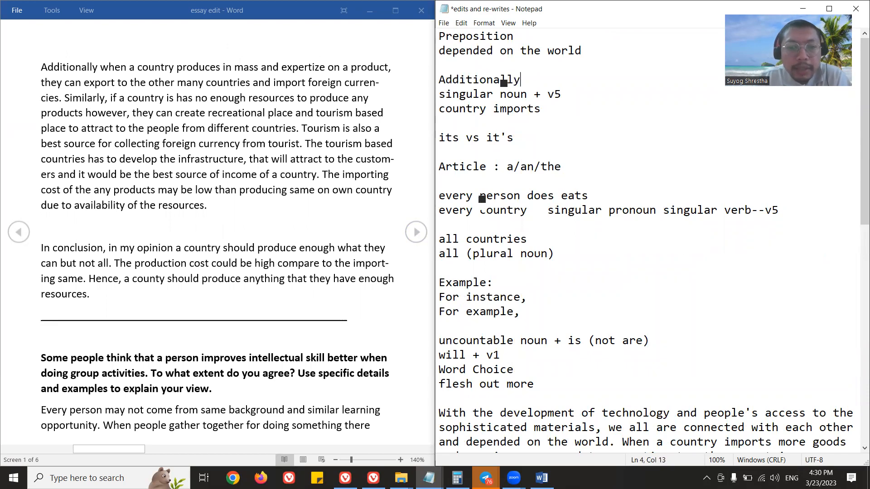
pyautogui.write(',')
pyautogui.press('Return')
pyautogui.write('However ,')
pyautogui.press('Return')
# Add "Similarly," and "In addition," to the linking-word list, leave a blank line below it, and save the file.
pyautogui.write('Similarl')
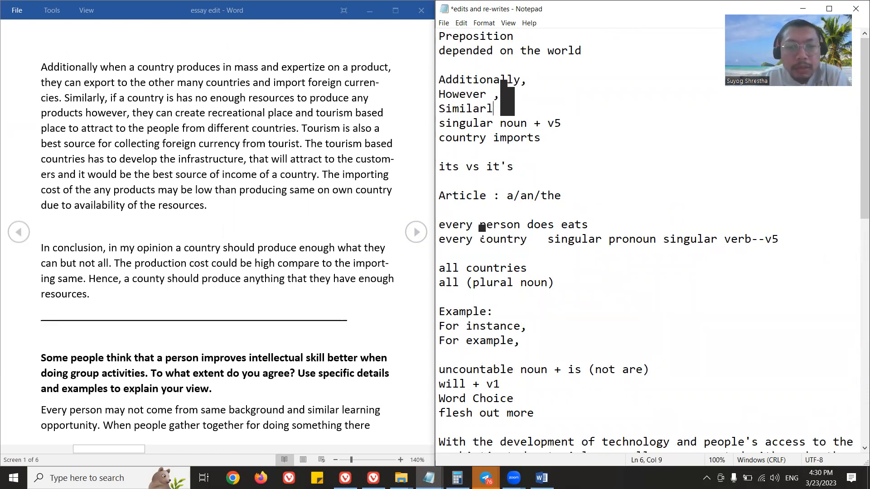
pyautogui.write('y,')
pyautogui.press('Return')
pyautogui.write('In addition,')
pyautogui.press('Return')
pyautogui.hotkey('ctrl', 's')
pyautogui.scroll(-3, 516, 142)
pyautogui.scroll(3, 525, 144)
pyautogui.moveTo(529, 127); pyautogui.dragTo(440, 79)
pyautogui.click(560, 134)
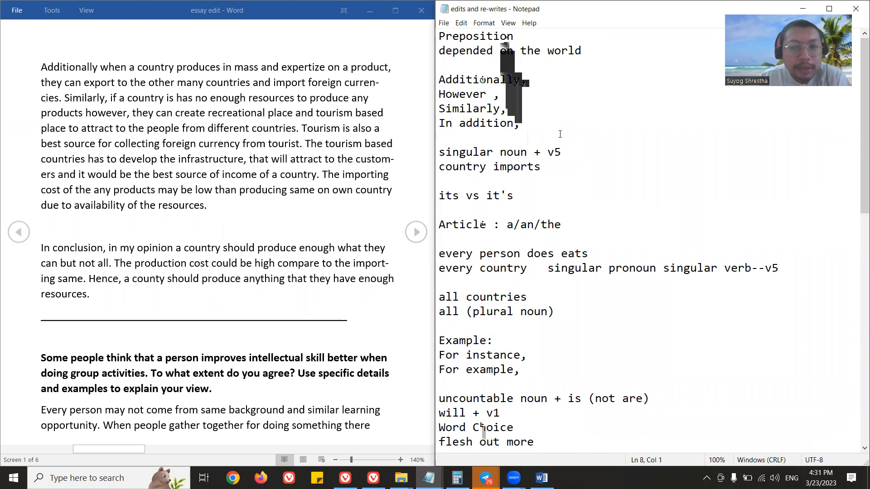
# Add the note "NOun and pronoun consistency" on a new line above "its vs it's".
pyautogui.scroll(-12, 559, 134)
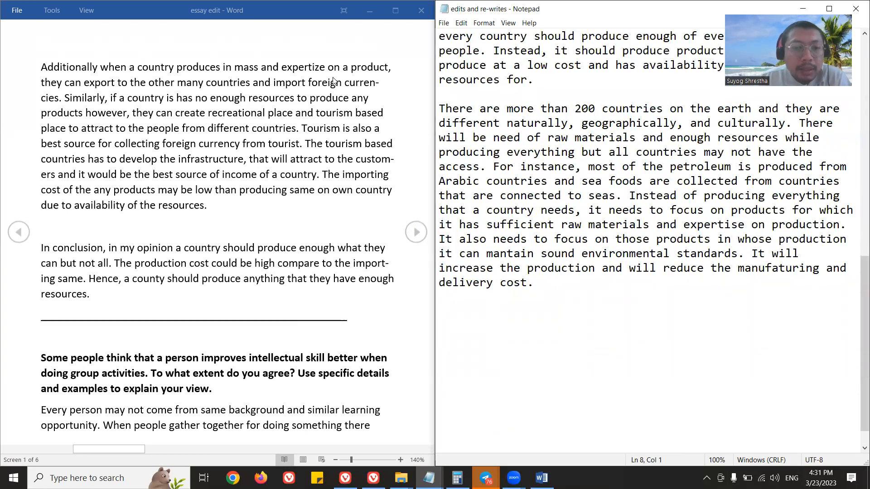
pyautogui.click(501, 297)
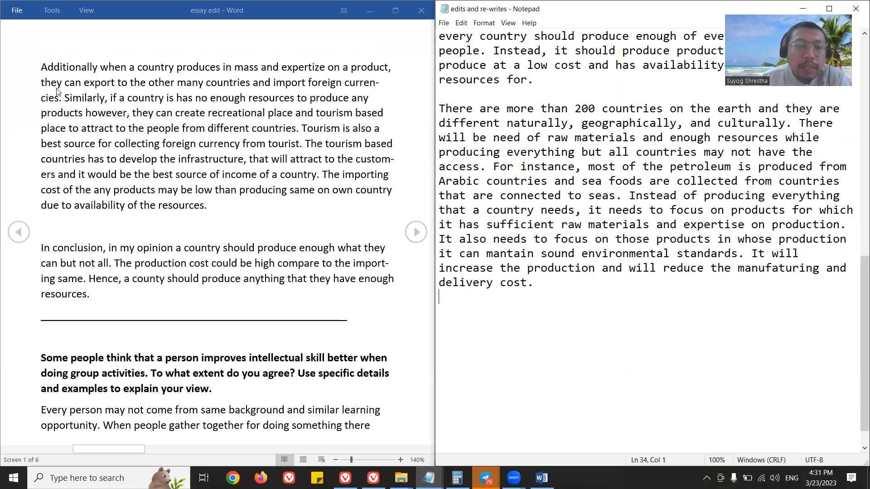
pyautogui.scroll(11, 473, 163)
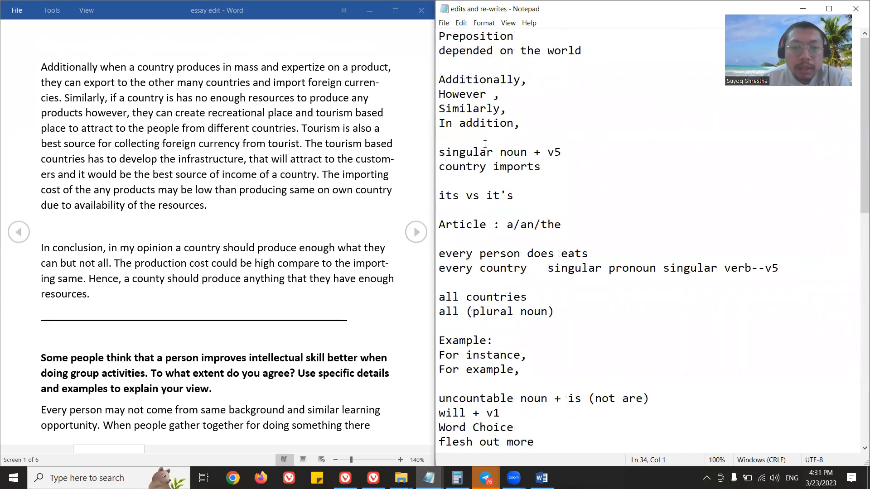
pyautogui.press('Return')
pyautogui.write('Sin')
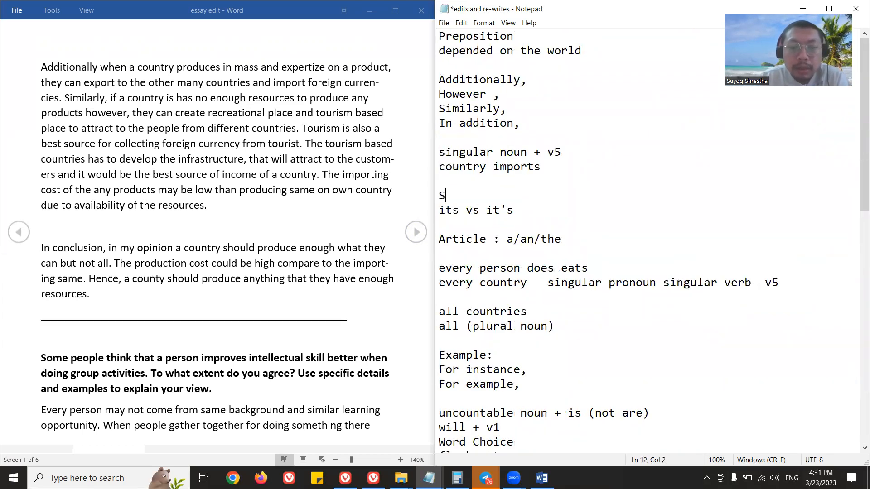
pyautogui.press('BackSpace')
pyautogui.press('BackSpace')
pyautogui.write('ubjet')
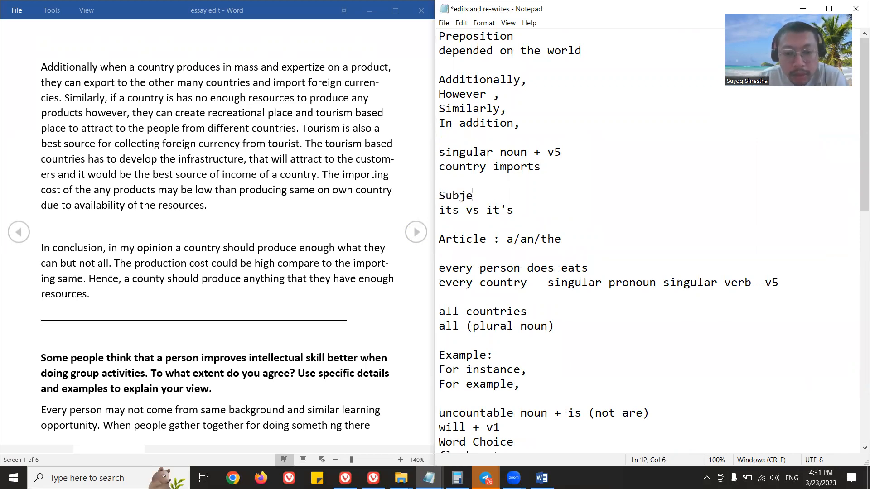
pyautogui.press('BackSpace')
pyautogui.press('BackSpace')
pyautogui.press('BackSpace')
pyautogui.press('BackSpace')
pyautogui.press('BackSpace')
pyautogui.press('BackSpace')
pyautogui.write('NOu')
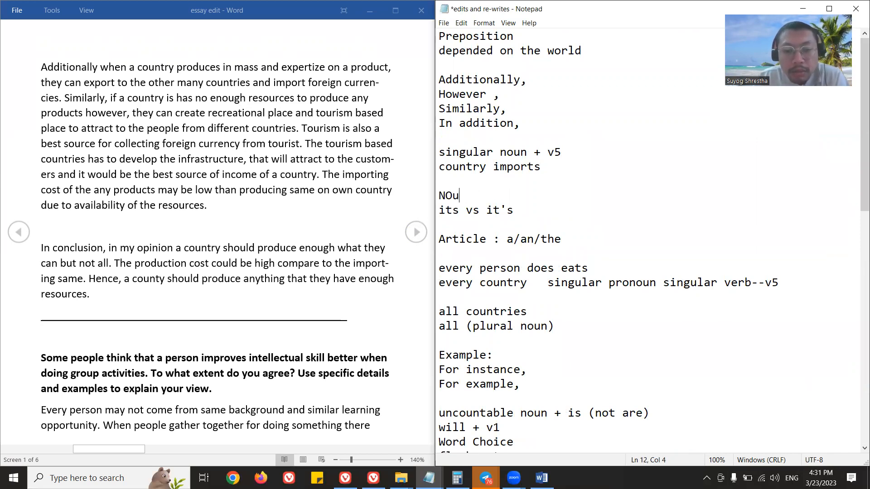
pyautogui.write('n and pronoun consistency')
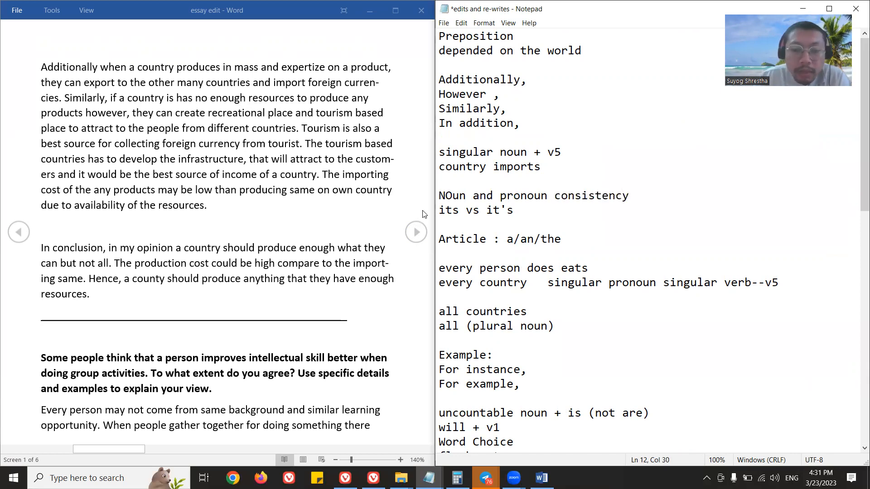
# Correct "NOun" to "Noun" in the consistency note, insert a blank line below the note, and save the file.
pyautogui.moveTo(447, 197); pyautogui.dragTo(453, 197)
pyautogui.write('o')
pyautogui.click(633, 197)
pyautogui.press('Return')
pyautogui.hotkey('ctrl', 's')
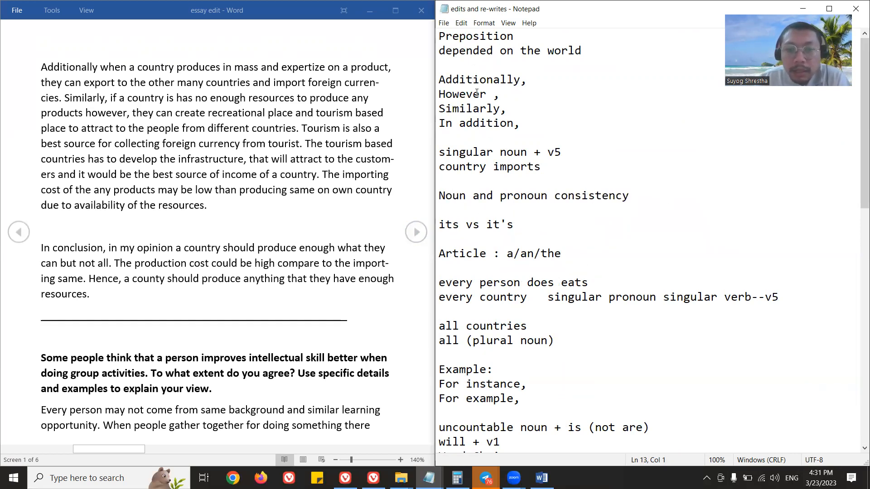
pyautogui.scroll(-8, 521, 271)
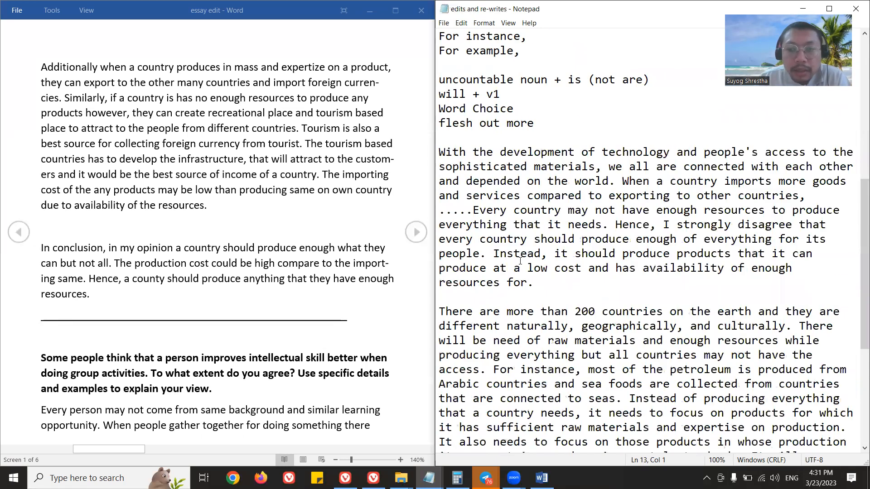
# Begin a new final paragraph with "Additionally, when a country produces in mass and has expertise on a product, it can export to many other countries".
pyautogui.scroll(-4, 505, 195)
pyautogui.scroll(-1, 535, 281)
pyautogui.click(536, 283)
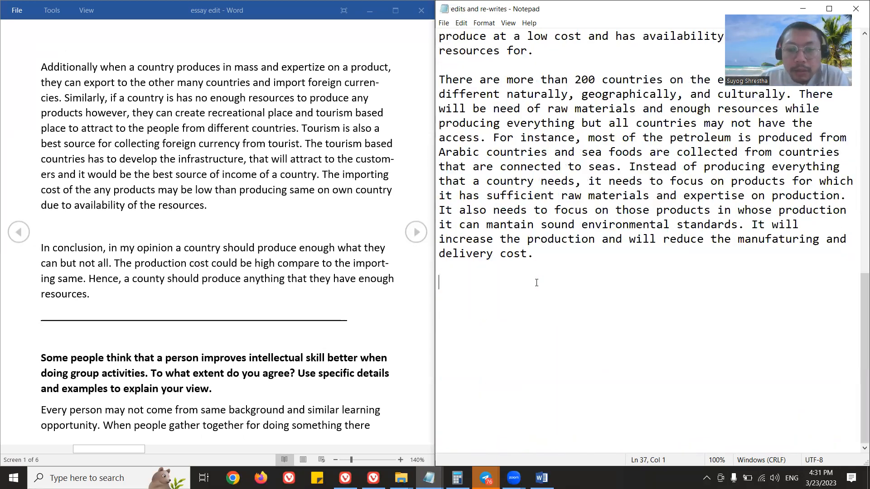
pyautogui.write('Add')
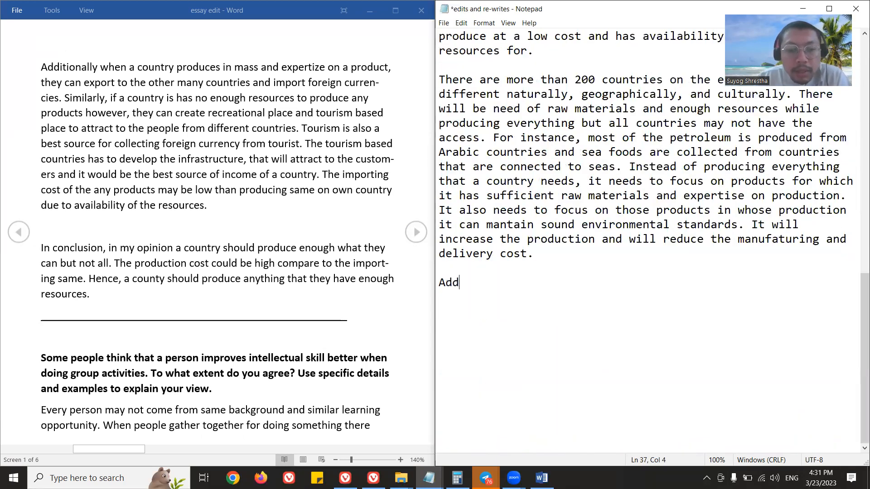
pyautogui.write('itionally, when a count')
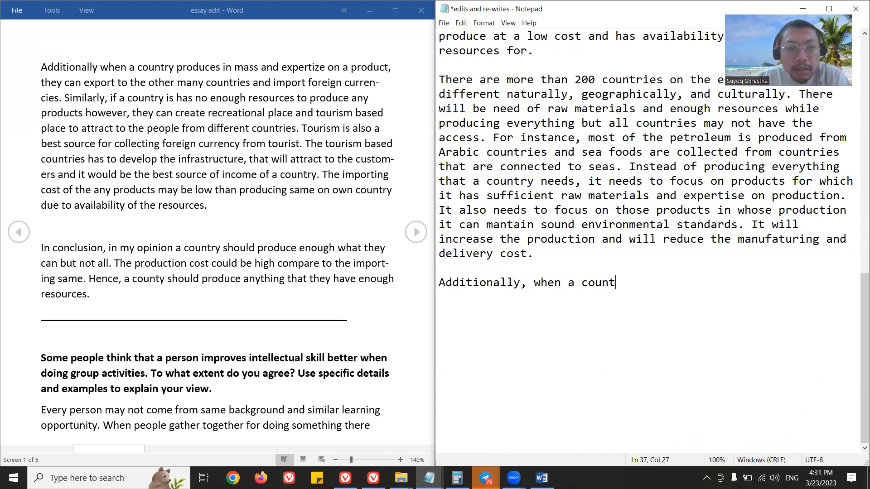
pyautogui.write('ry produces in mass a')
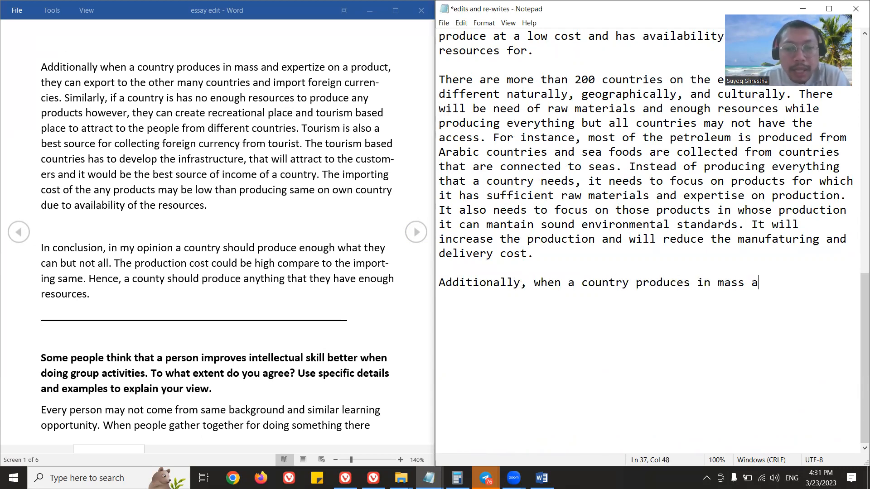
pyautogui.write('nd has expertise on a')
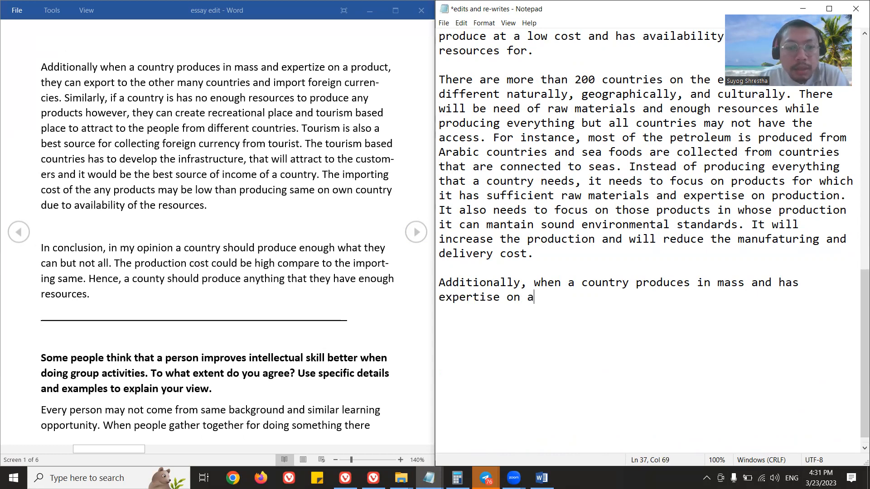
pyautogui.write(' product, it can e')
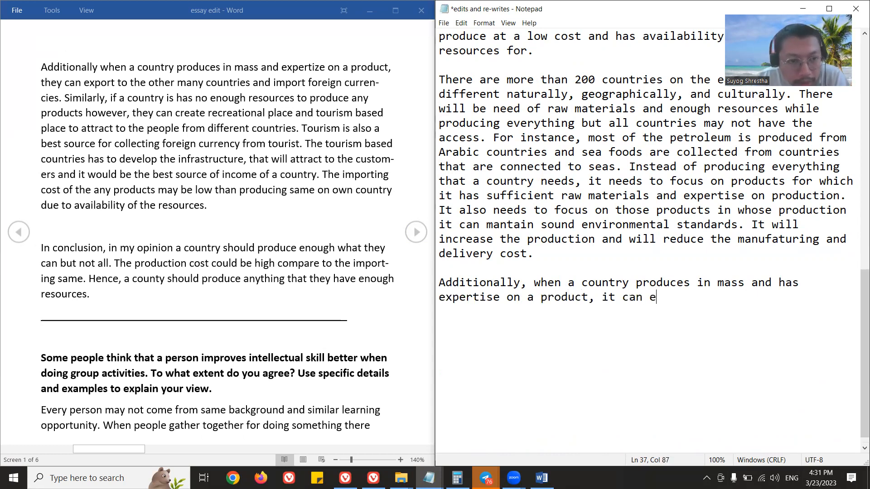
pyautogui.write('xport to m')
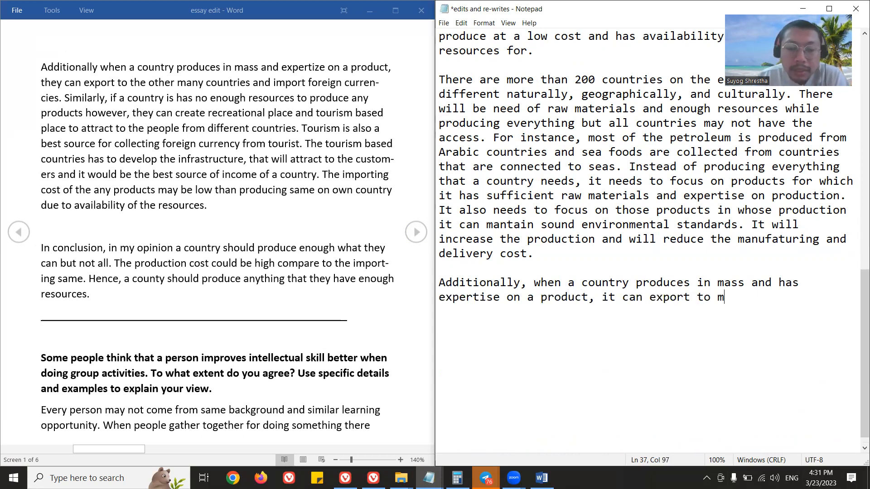
pyautogui.write('any other countries')
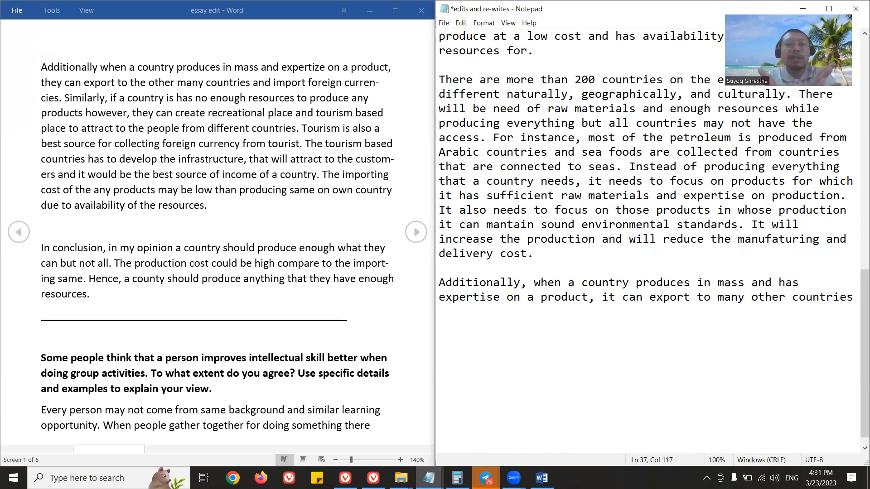
pyautogui.write(' andimport')
# Continue the opening sentence of the "Additionally" paragraph with "and will be able to import foreign currencies".
pyautogui.press('BackSpace')
pyautogui.press('BackSpace')
pyautogui.press('BackSpace')
pyautogui.press('BackSpace')
pyautogui.press('BackSpace')
pyautogui.press('BackSpace')
pyautogui.write('will be able')
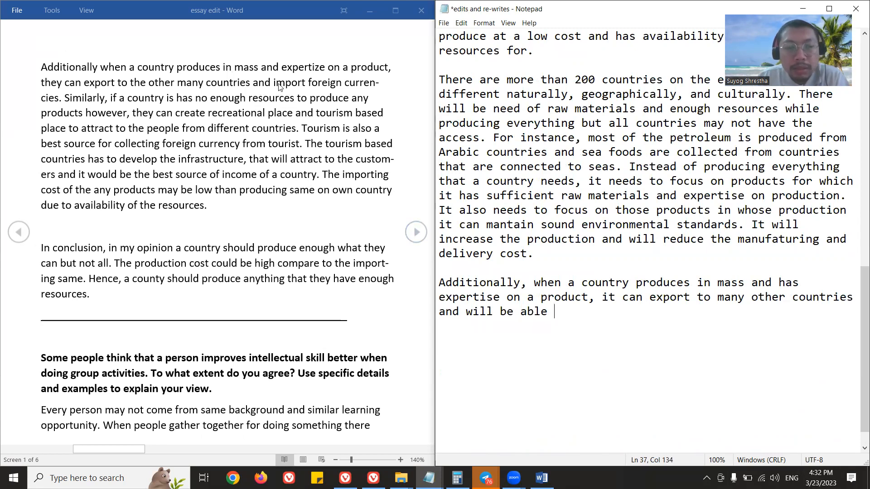
pyautogui.write('to impor')
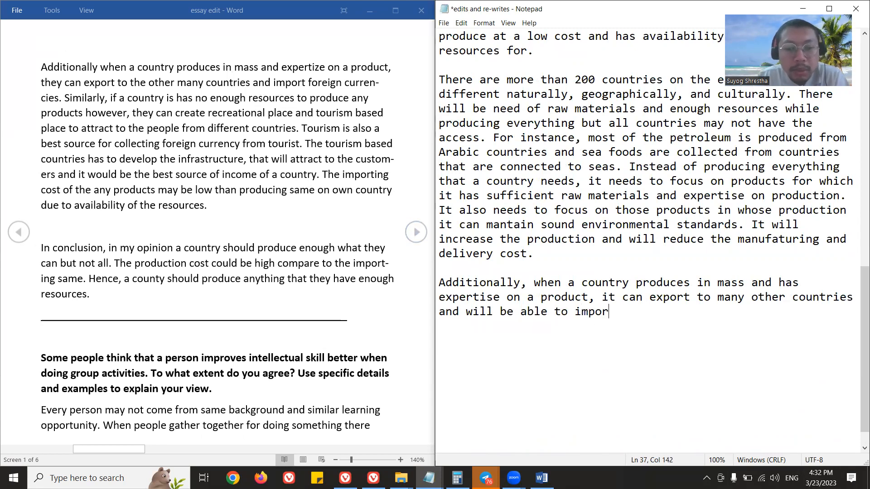
pyautogui.write('t foreign cur')
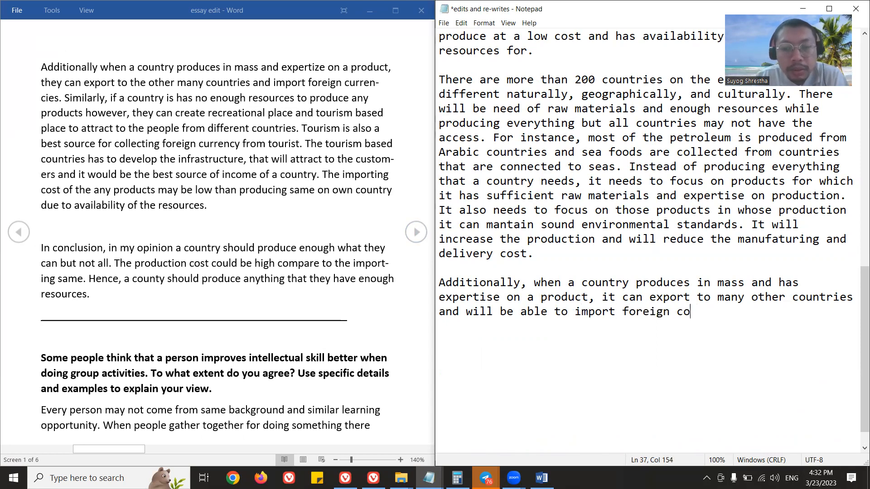
pyautogui.write('rencies. Similarly,')
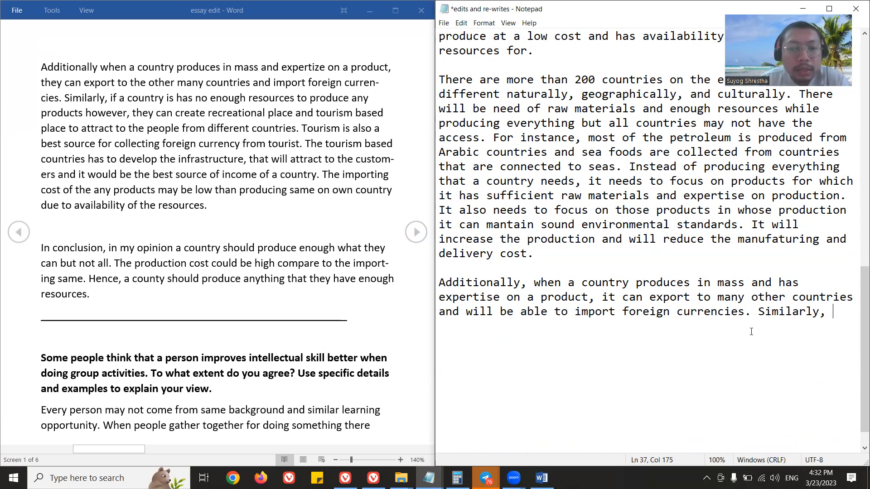
# End the sentence with a period and start another: "Similarly, if a country does not have enough resources to produce any products,".
pyautogui.write('if a country has n')
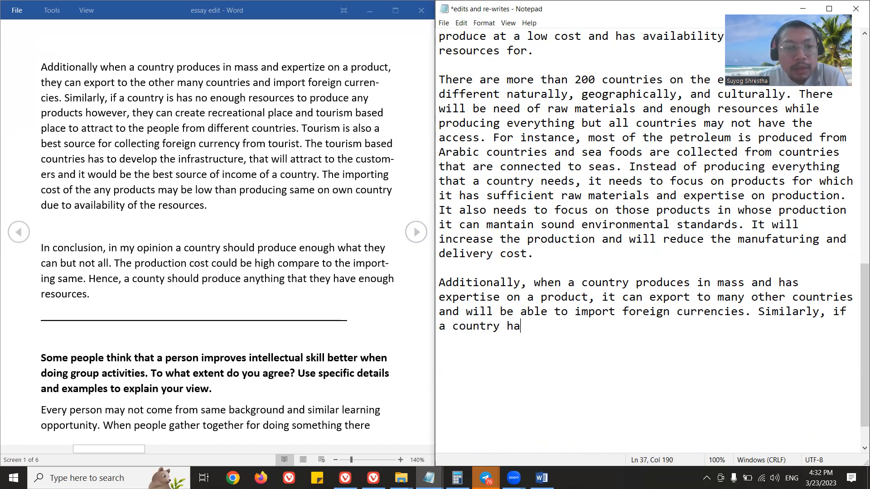
pyautogui.press('BackSpace')
pyautogui.press('BackSpace')
pyautogui.press('BackSpace')
pyautogui.press('BackSpace')
pyautogui.press('BackSpace')
pyautogui.write('does not have ')
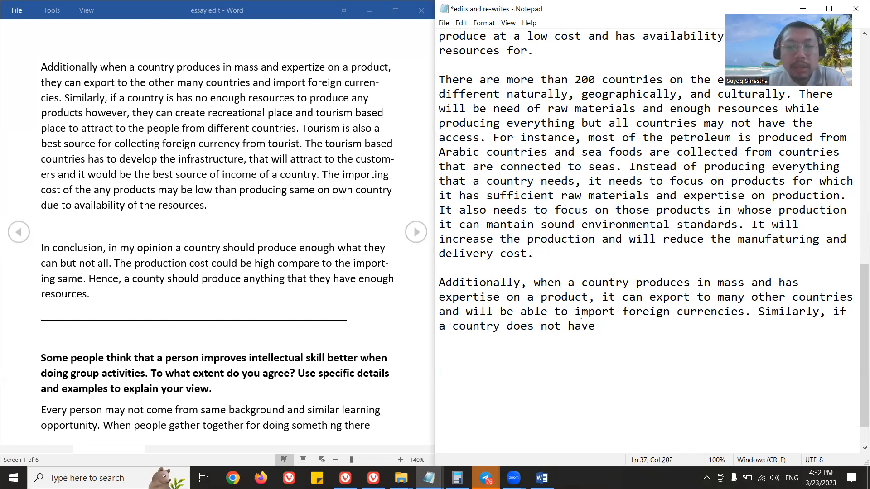
pyautogui.write('enough resour')
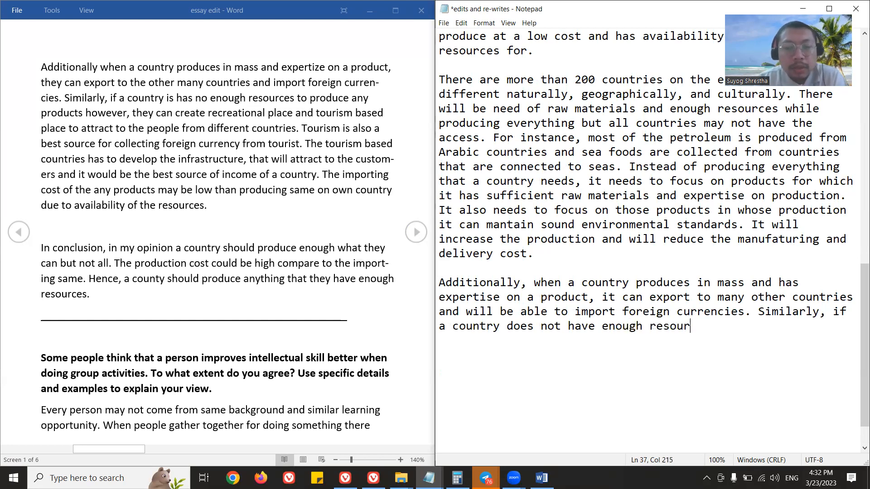
pyautogui.write('ces to rroduc')
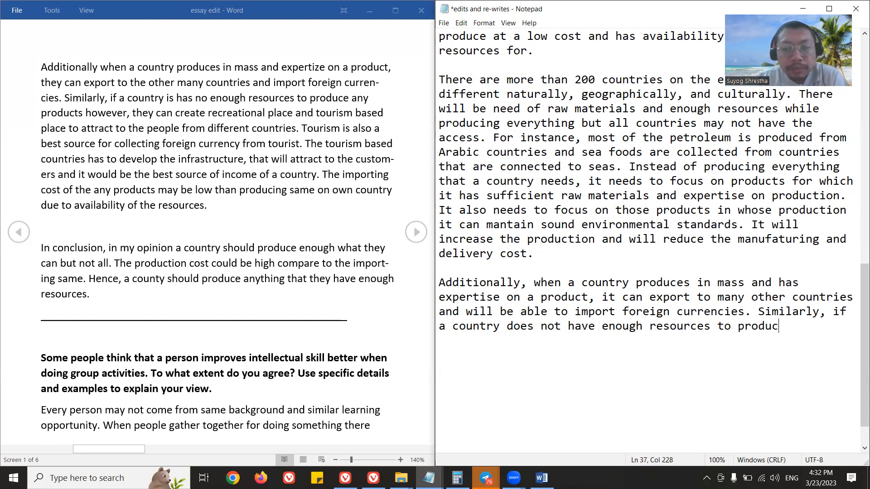
pyautogui.write('e any products, the')
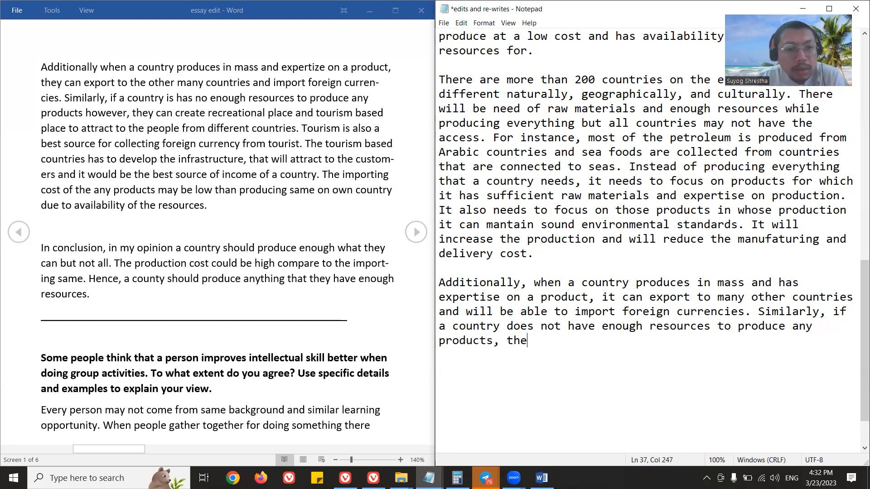
pyautogui.write('n it ca')
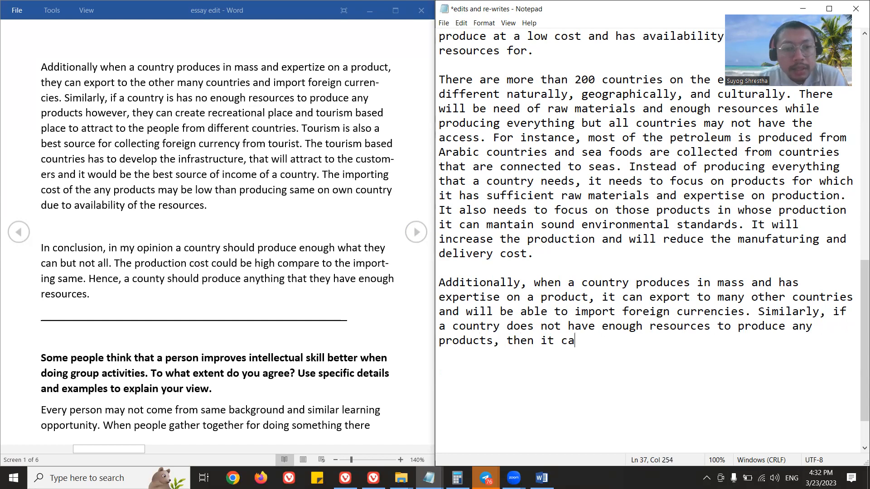
pyautogui.write('n create re')
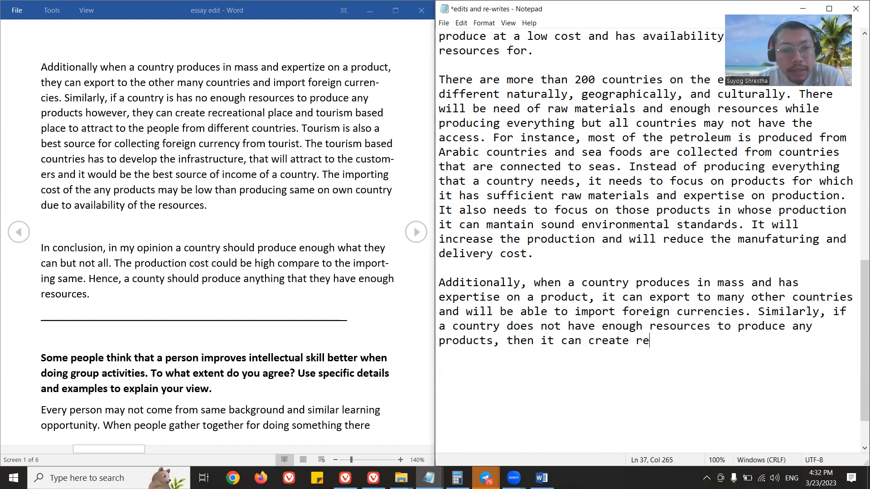
pyautogui.write('creational')
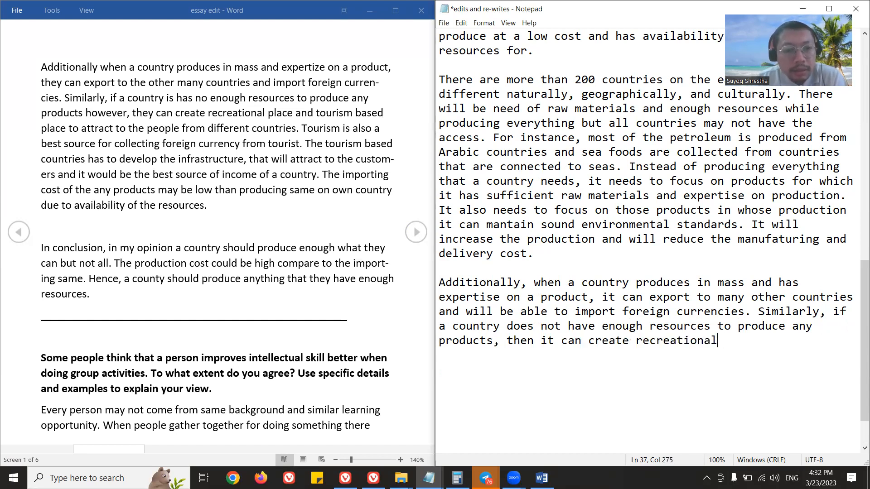
# Complete the "Similarly" sentence with "then it can focus on recretational tourism to attract people from different countries.".
pyautogui.press('BackSpace')
pyautogui.press('BackSpace')
pyautogui.press('BackSpace')
pyautogui.press('BackSpace')
pyautogui.press('BackSpace')
pyautogui.press('BackSpace')
pyautogui.press('BackSpace')
pyautogui.press('BackSpace')
pyautogui.press('BackSpace')
pyautogui.press('BackSpace')
pyautogui.press('BackSpace')
pyautogui.press('BackSpace')
pyautogui.press('BackSpace')
pyautogui.press('BackSpace')
pyautogui.press('BackSpace')
pyautogui.press('BackSpace')
pyautogui.press('BackSpace')
pyautogui.press('BackSpace')
pyautogui.press('BackSpace')
pyautogui.write('focus on recretational tourism to attract people from different countries.')
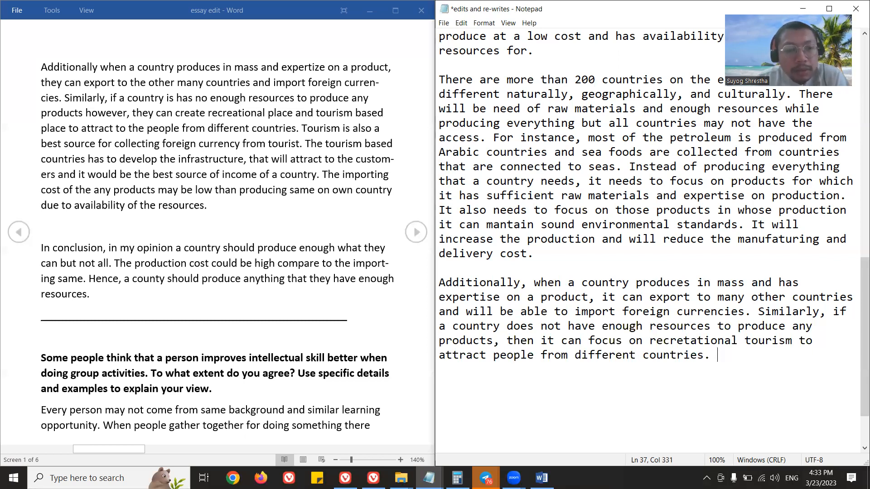
# Add the sentence "Tourism is also a best source for collecting foreign currency from tourists." to the same paragraph.
pyautogui.write('Tou')
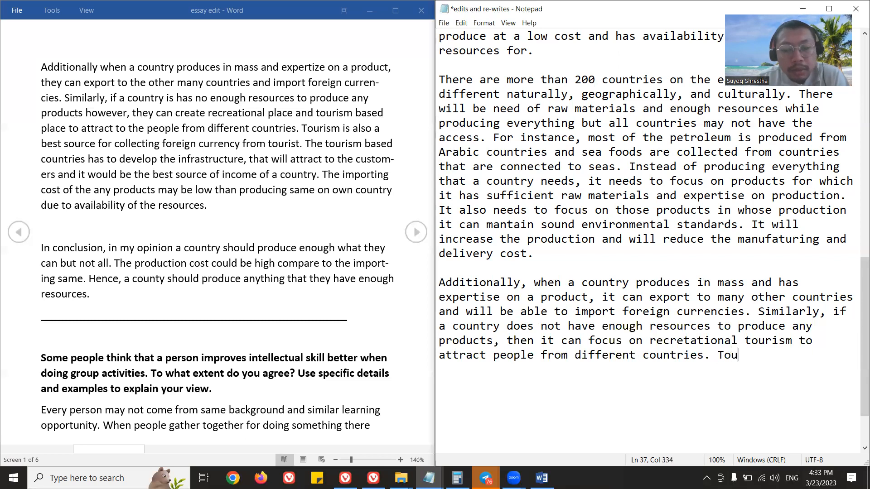
pyautogui.write('rism is also a best soru')
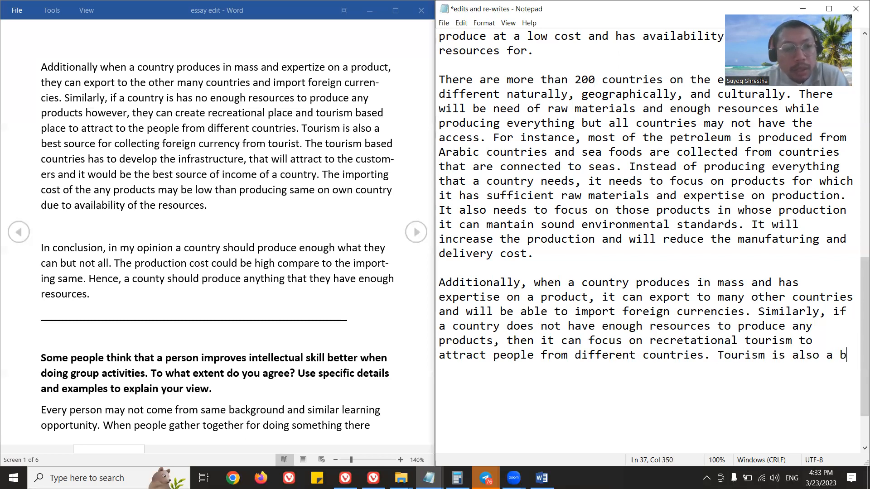
pyautogui.press('BackSpace')
pyautogui.press('BackSpace')
pyautogui.write('urc')
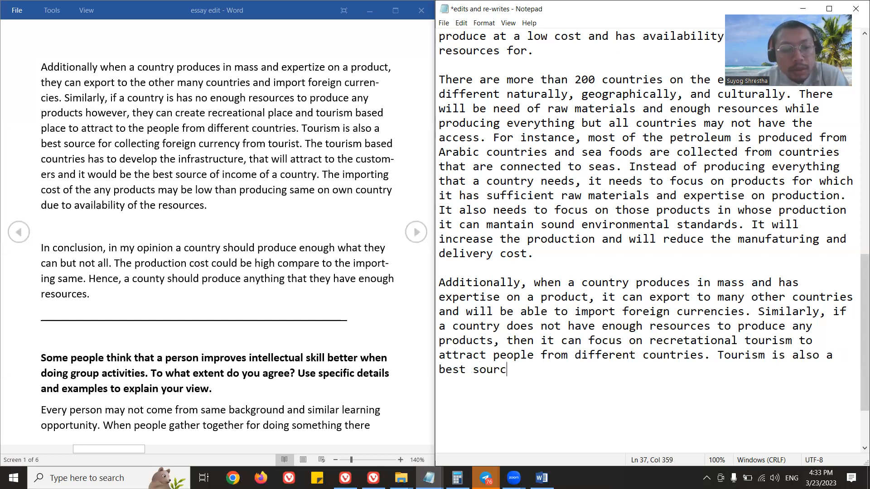
pyautogui.write('e for collec')
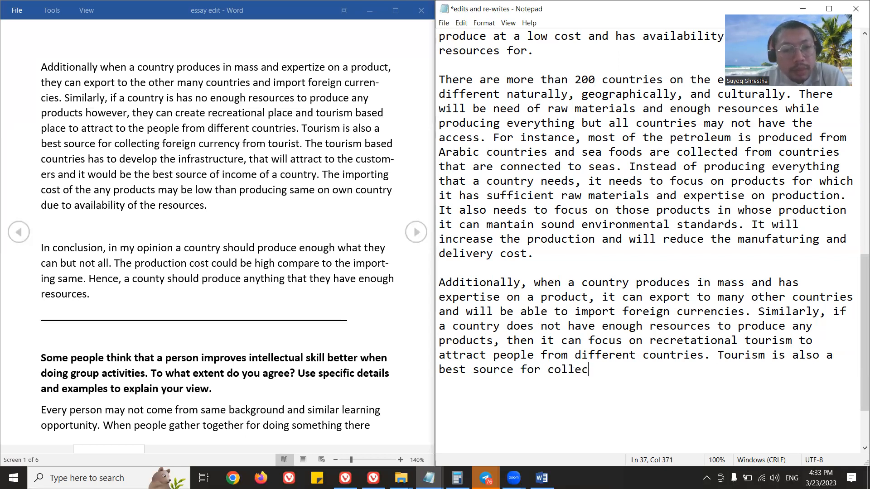
pyautogui.write('ting foreign c')
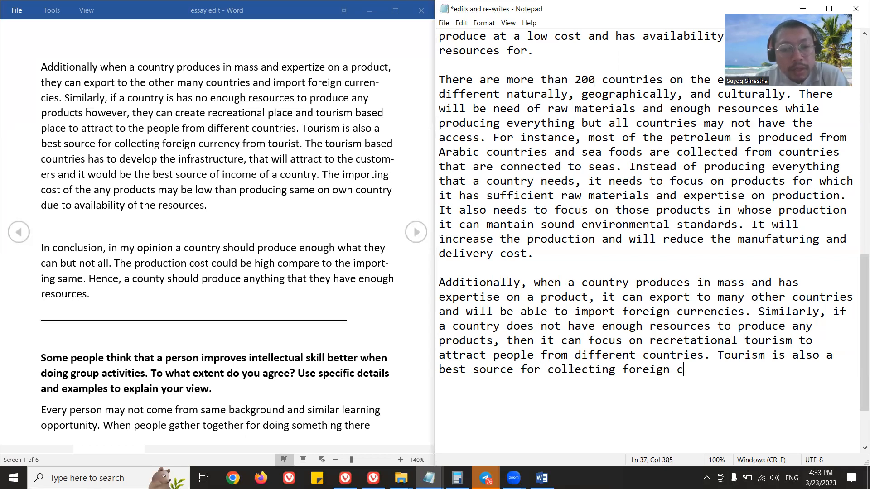
pyautogui.write('urrency from tou')
pyautogui.press('BackSpace')
pyautogui.write('ousi')
pyautogui.press('BackSpace')
pyautogui.press('BackSpace')
pyautogui.write('rists.')
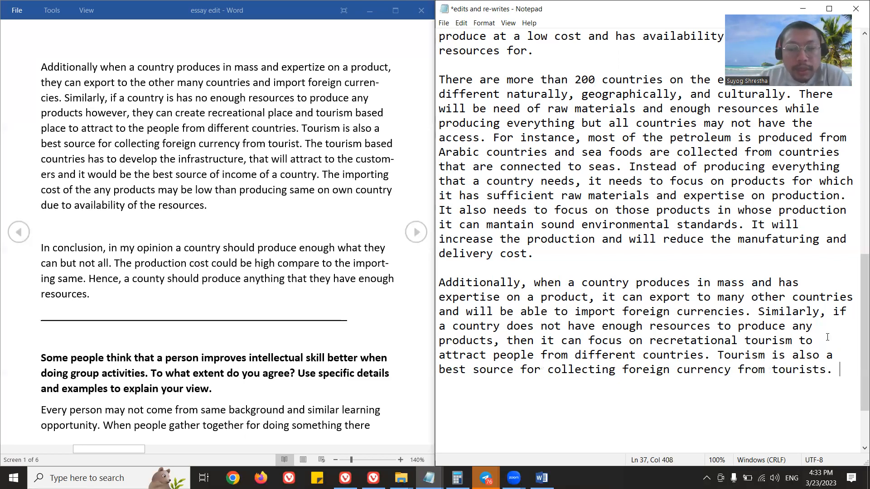
# Insert a line break after the paragraph and start its next sentence with "The tourism-based countries have".
pyautogui.press('Return')
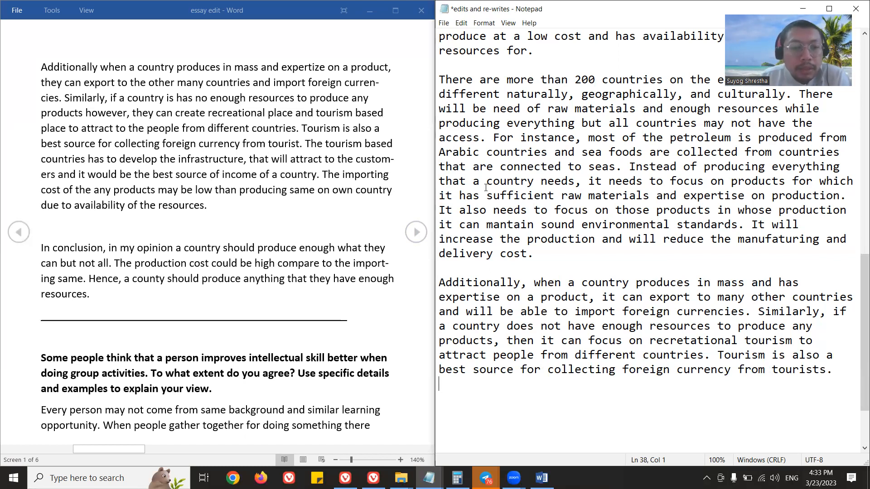
pyautogui.click(841, 369)
pyautogui.write('The to')
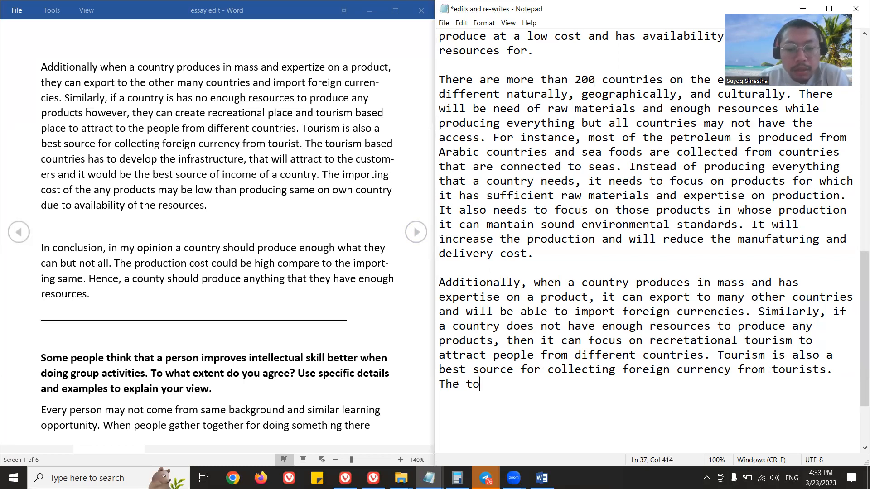
pyautogui.write('urism-based')
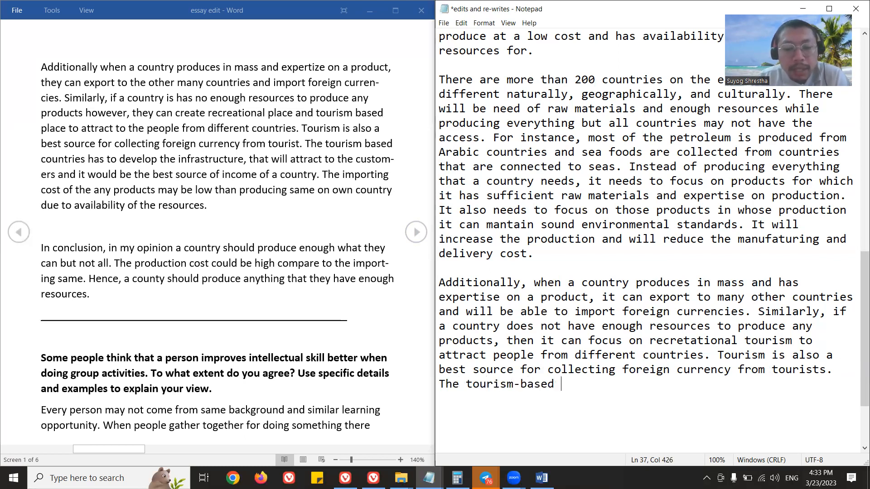
pyautogui.click(516, 385)
pyautogui.click(519, 385)
pyautogui.write('countries have')
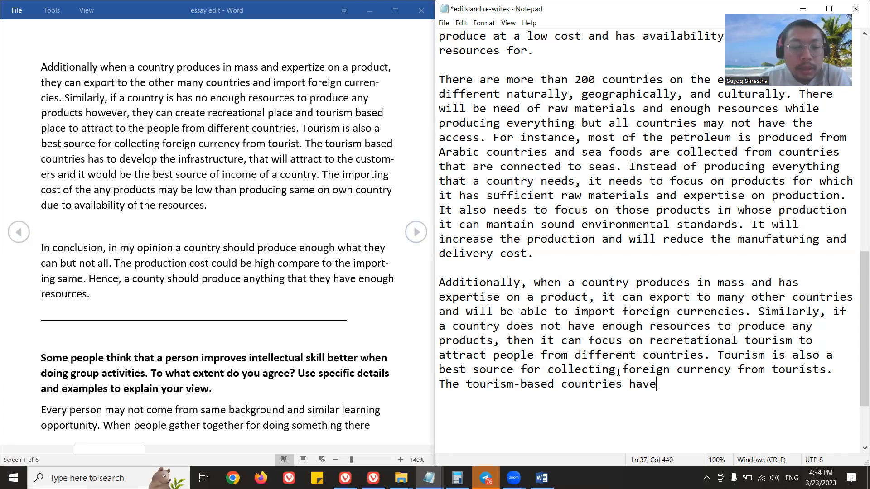
pyautogui.moveTo(661, 388); pyautogui.dragTo(624, 378)
pyautogui.click(673, 386)
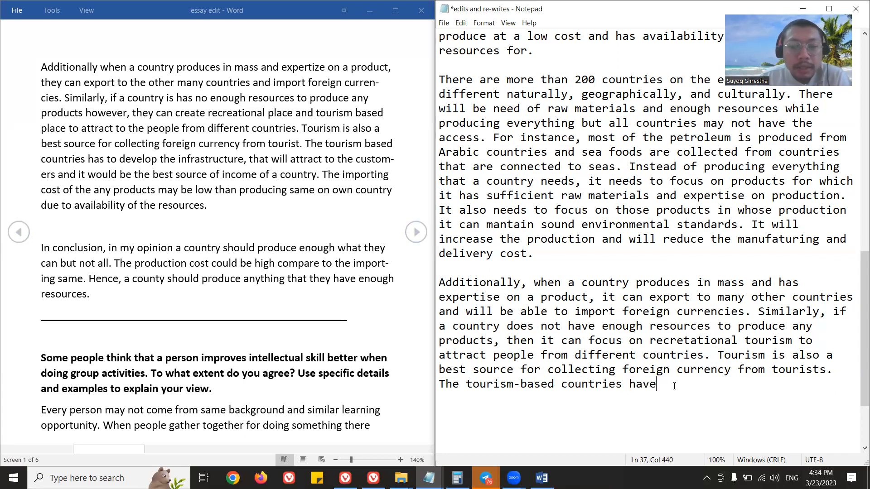
# Complete the tourism-based countries sentence with "to develop the infrastructure that will attract the customers.".
pyautogui.write('to devel')
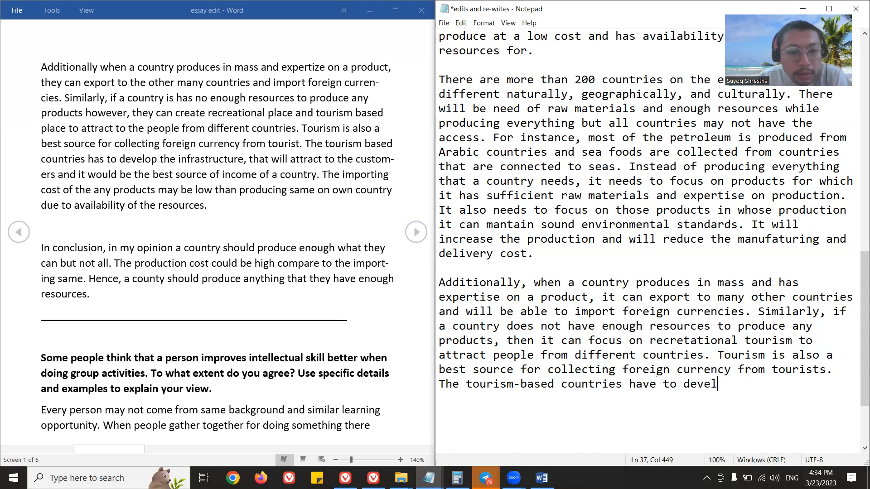
pyautogui.write('op the infrastructure that will attract ')
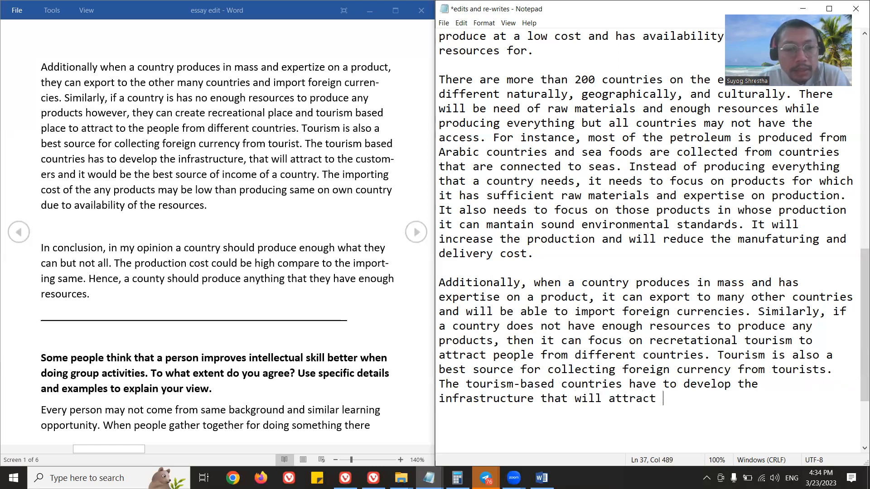
pyautogui.write('the customers')
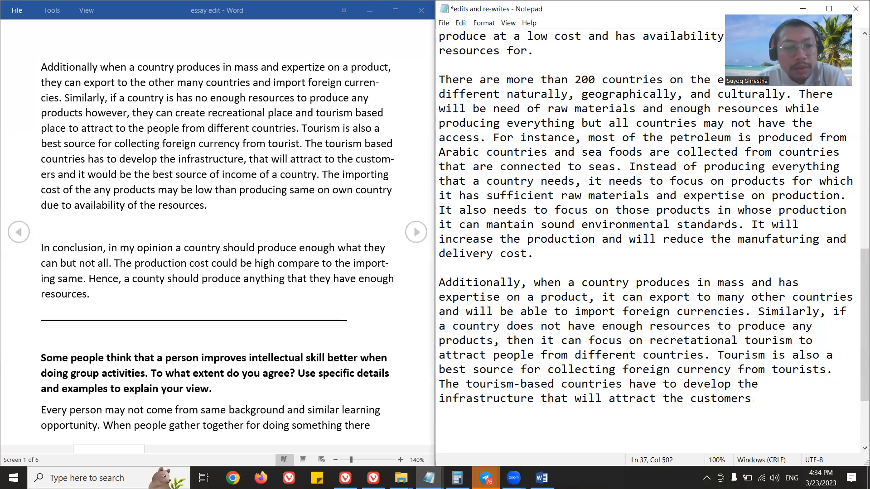
pyautogui.write('.')
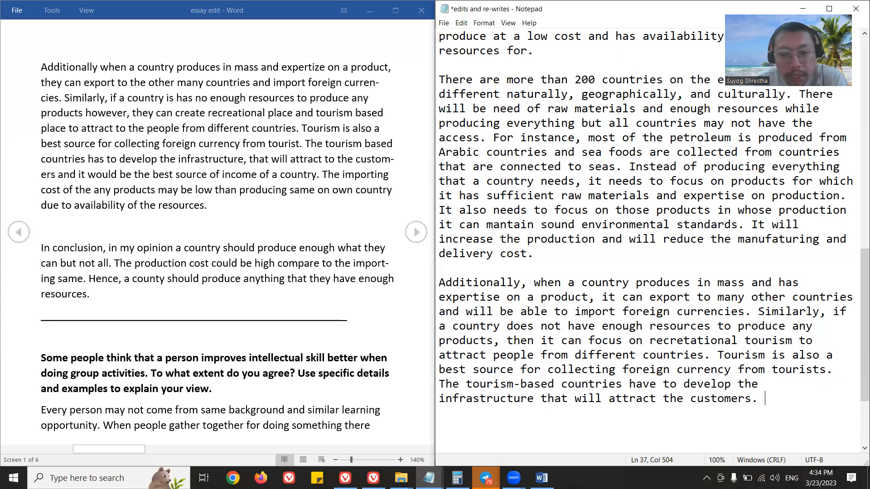
# Start a new paragraph with "In conclusion, a country should produce enough of what they can but not everything".
pyautogui.press('Return')
pyautogui.press('Return')
pyautogui.write('In conclusion, ')
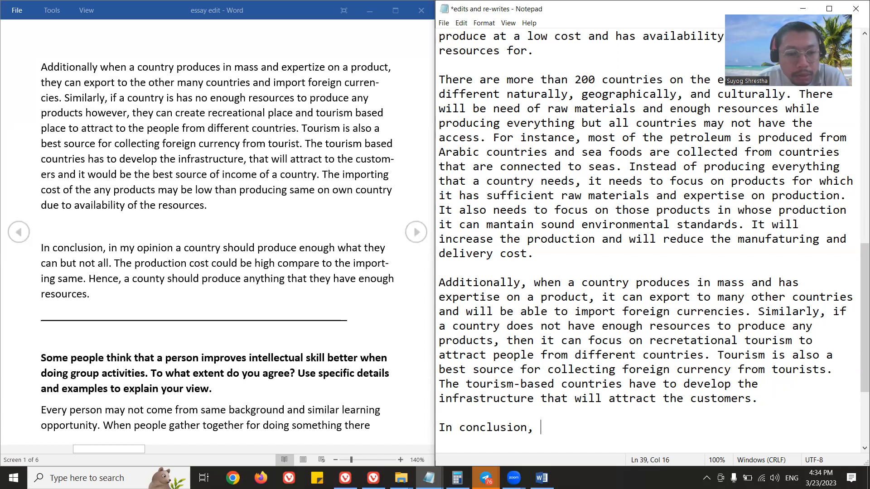
pyautogui.write('a countr')
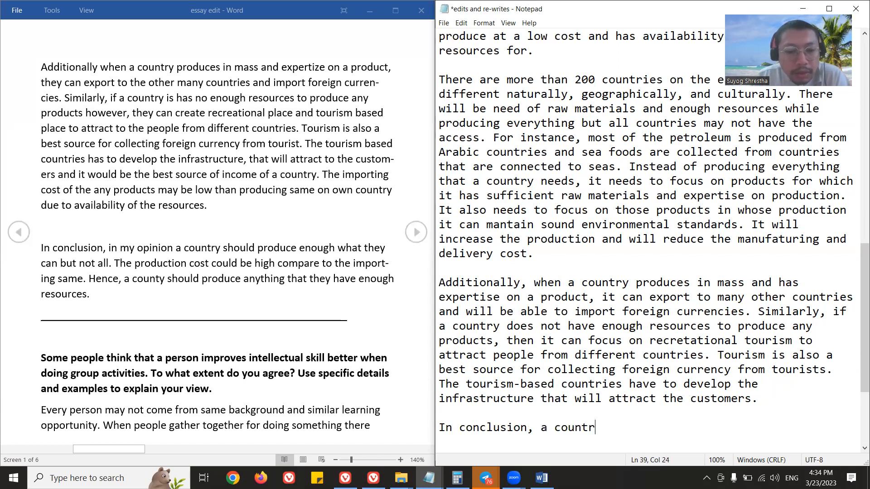
pyautogui.write('y should produce enough')
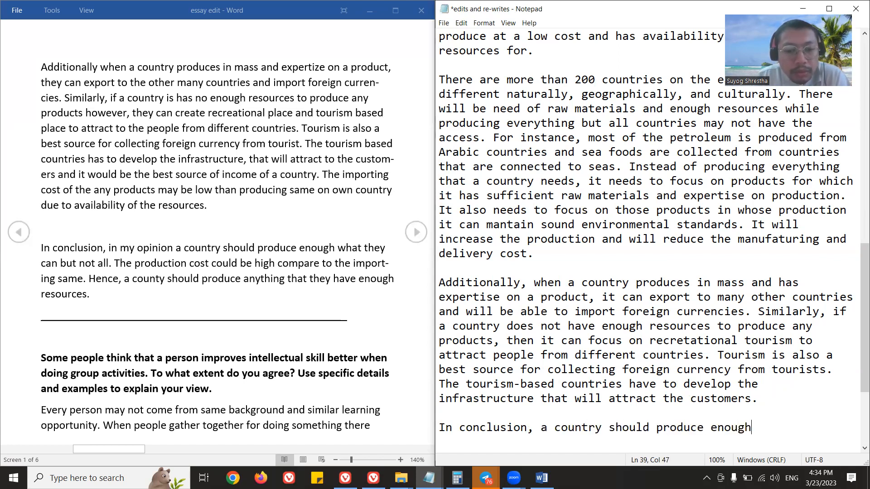
pyautogui.write(' of what')
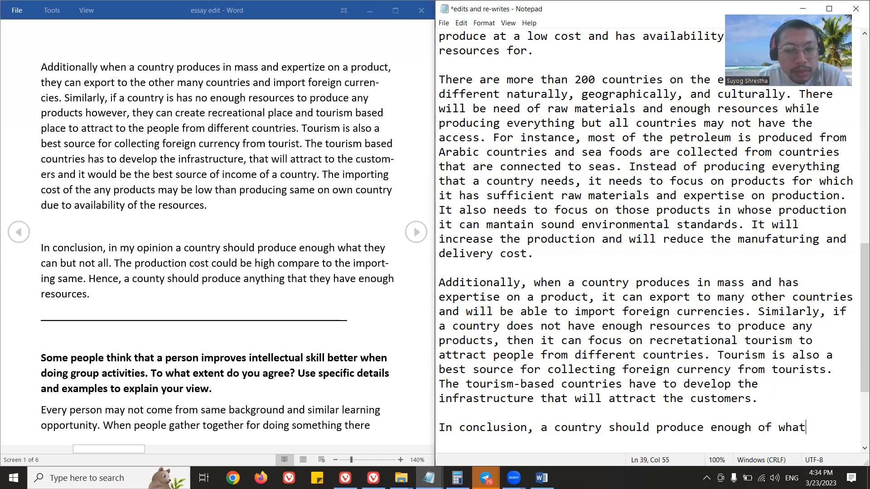
pyautogui.write(' they can but not')
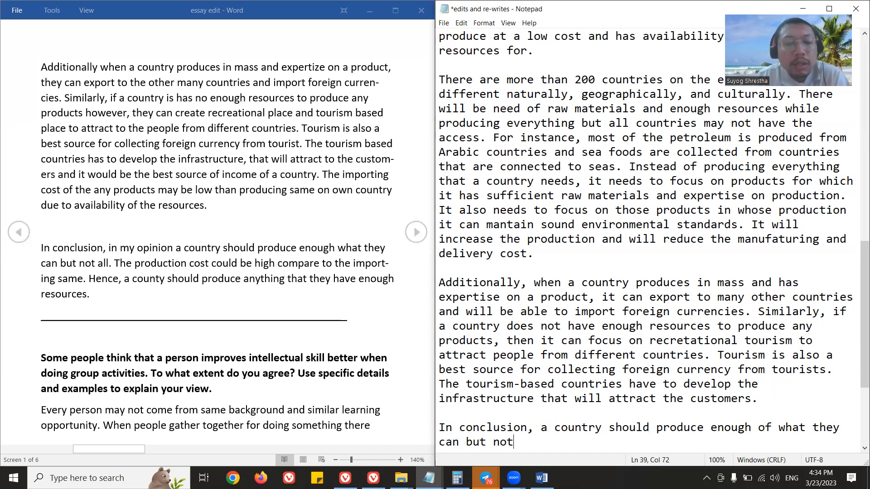
pyautogui.write(' everything. The rp')
# End that sentence with a period and add "The production cost could be high compared to importing the same".
pyautogui.press('BackSpace')
pyautogui.press('BackSpace')
pyautogui.write('production cost')
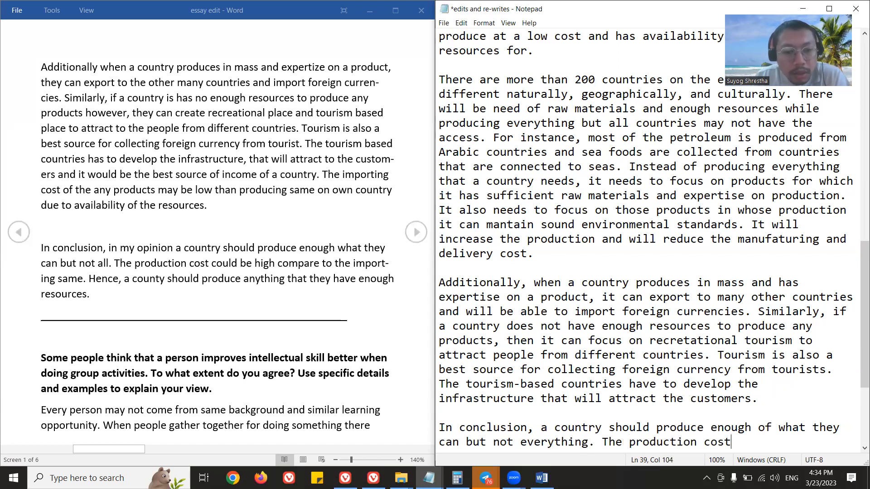
pyautogui.write(' could be b')
pyautogui.write('igh compared to the i')
pyautogui.write('mpor')
pyautogui.press('BackSpace')
pyautogui.press('BackSpace')
pyautogui.press('BackSpace')
pyautogui.press('BackSpace')
pyautogui.press('BackSpace')
pyautogui.press('BackSpace')
pyautogui.press('BackSpace')
pyautogui.press('BackSpace')
pyautogui.press('BackSpace')
pyautogui.press('BackSpace')
pyautogui.write('importing the same. Hence, a country ')
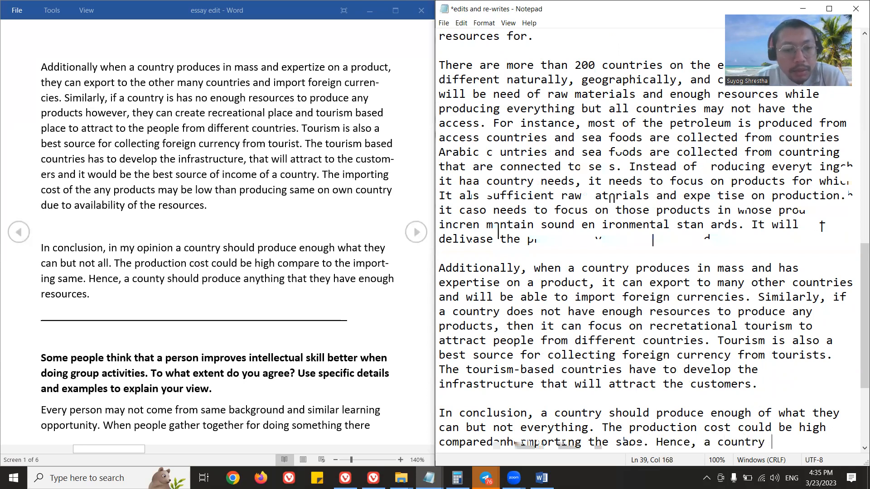
pyautogui.write('should')
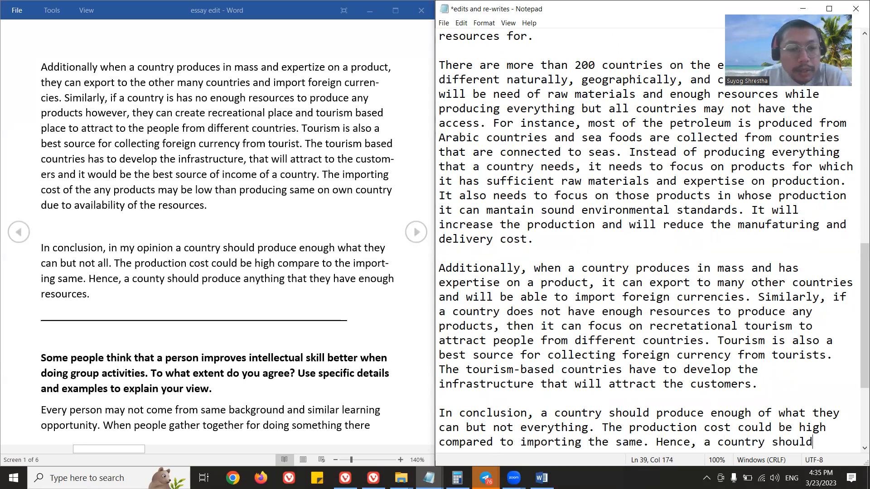
pyautogui.hotkey('ctrl', 'shift', 'Left')
pyautogui.hotkey('ctrl', 'shift', 'Left')
pyautogui.hotkey('ctrl', 'shift', 'Left')
pyautogui.hotkey('ctrl', 'shift', 'Left')
pyautogui.hotkey('ctrl', 'shift', 'Left')
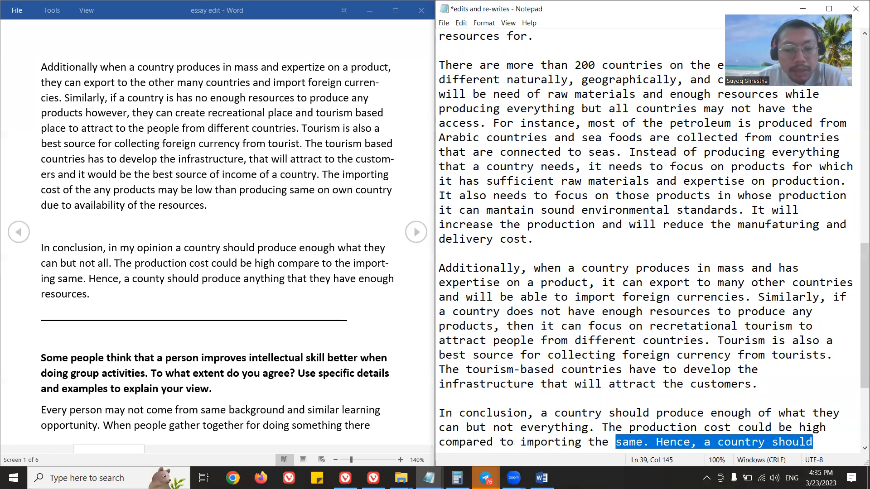
pyautogui.hotkey('ctrl', 'shift', 'Right')
pyautogui.press('BackSpace')
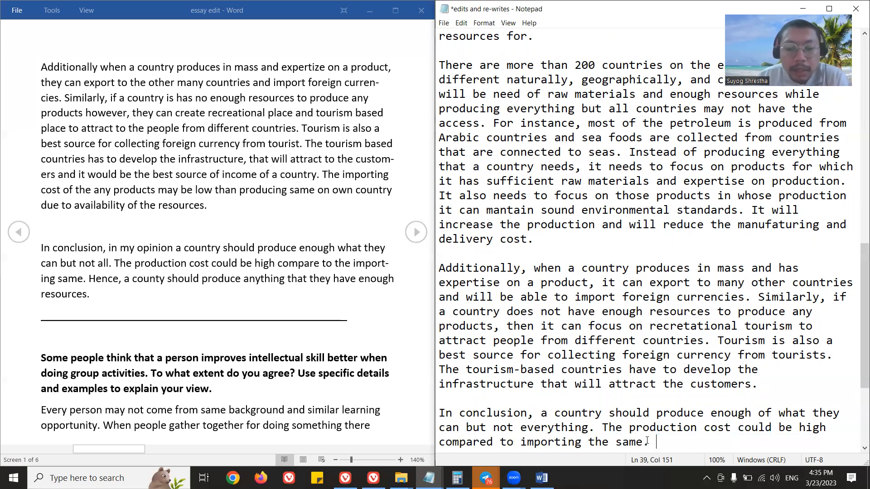
# Insert "since the" after "In conclusion," and move the production cost sentence there, replacing the "a" before "country".
pyautogui.click(540, 414)
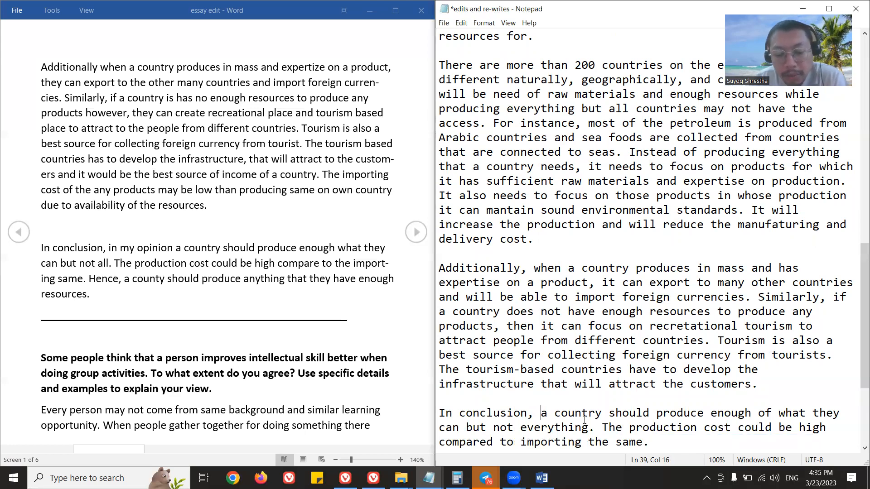
pyautogui.write('since t')
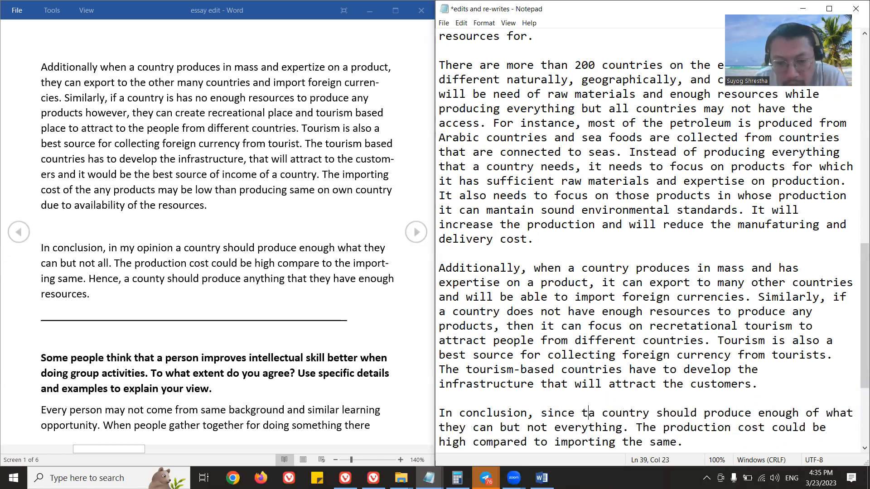
pyautogui.write('he')
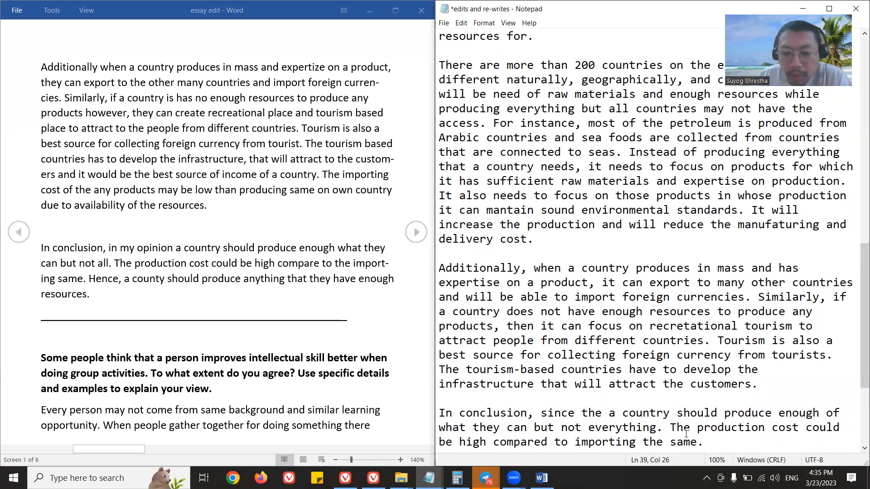
pyautogui.moveTo(678, 427); pyautogui.dragTo(704, 442)
pyautogui.hotkey('ctrl', 'c')
pyautogui.click(699, 441)
pyautogui.click(703, 442)
pyautogui.press('BackSpace')
pyautogui.click(616, 413)
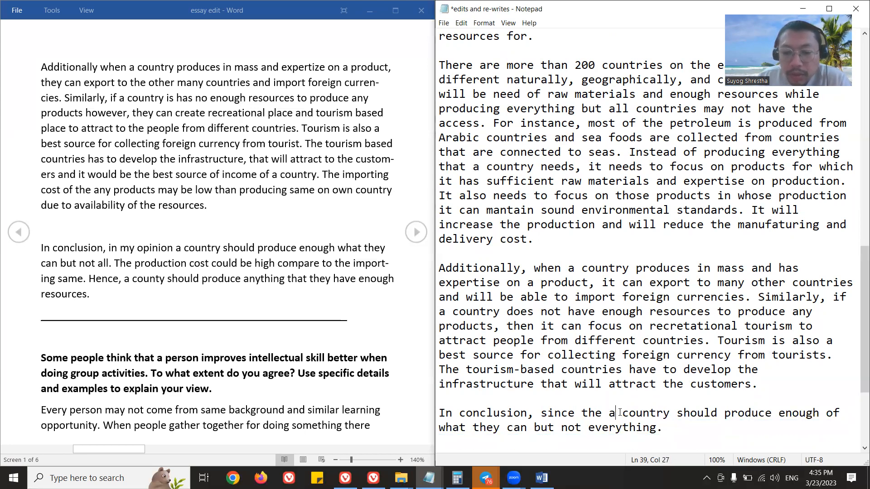
pyautogui.press('BackSpace')
pyautogui.hotkey('ctrl', 'v')
# Reword the moved clause in the conclusion to "cost of production could be higher compared to importing the same".
pyautogui.scroll(-2, 625, 362)
pyautogui.click(634, 326)
pyautogui.doubleClick(620, 325)
pyautogui.write('cost of')
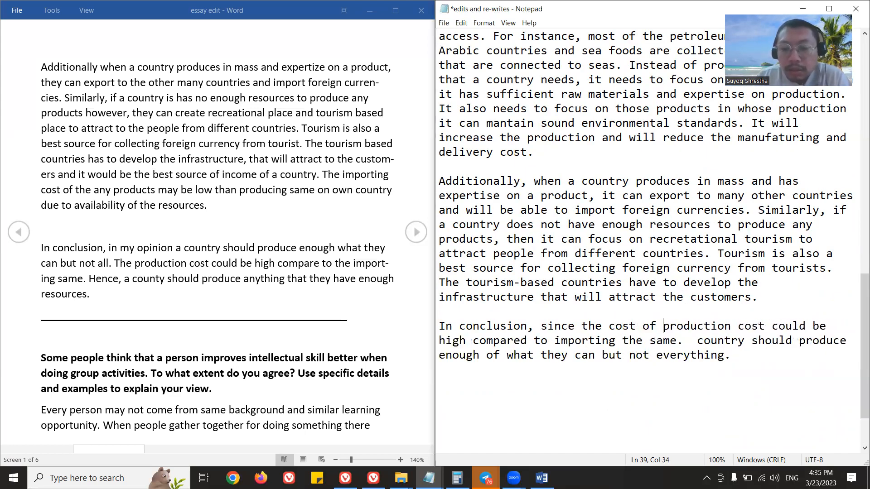
pyautogui.doubleClick(747, 326)
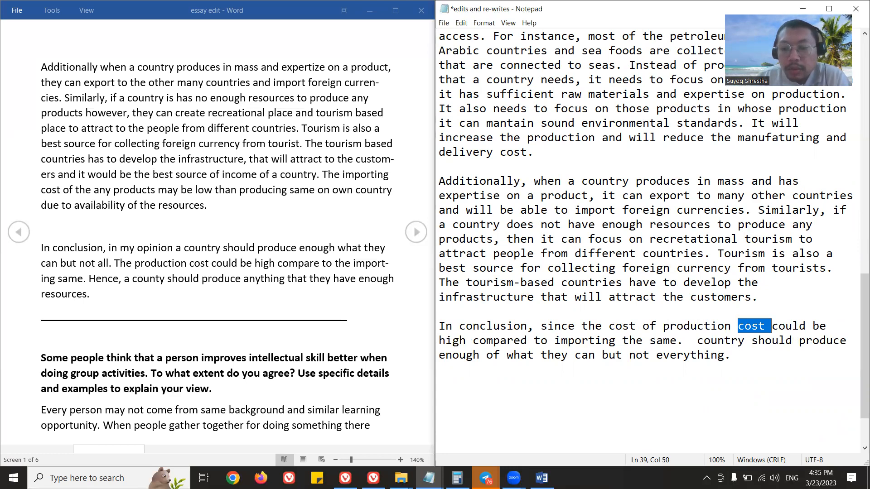
pyautogui.press('BackSpace')
pyautogui.press('End')
pyautogui.write('er')
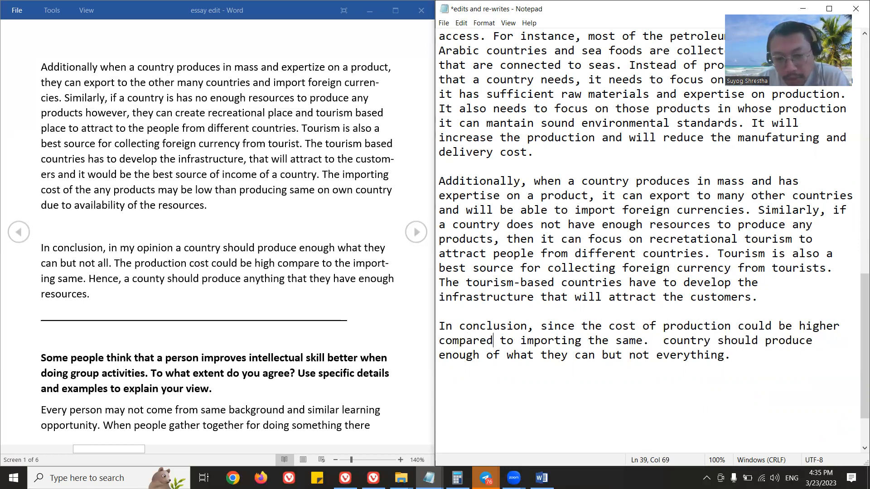
# Change "production" in the conclusion's opening clause to "producing something".
pyautogui.press('Right')
pyautogui.press('Right')
pyautogui.press('Right')
pyautogui.press('Right')
pyautogui.press('Right')
pyautogui.press('Right')
pyautogui.press('Right')
pyautogui.press('Right')
pyautogui.press('Right')
pyautogui.press('Right')
pyautogui.press('Right')
pyautogui.press('Right')
pyautogui.press('Right')
pyautogui.press('Right')
pyautogui.press('Right')
pyautogui.press('Right')
pyautogui.press('Right')
pyautogui.press('Up')
pyautogui.press('Right')
pyautogui.press('Right')
pyautogui.press('Right')
pyautogui.press('Right')
pyautogui.press('Right')
pyautogui.press('Right')
pyautogui.press('Right')
pyautogui.press('Right')
pyautogui.press('Right')
pyautogui.press('Right')
pyautogui.press('Right')
pyautogui.press('Right')
pyautogui.press('Right')
pyautogui.press('Right')
pyautogui.press('Right')
pyautogui.press('BackSpace')
pyautogui.press('BackSpace')
pyautogui.press('BackSpace')
pyautogui.press('BackSpace')
pyautogui.write('ing something')
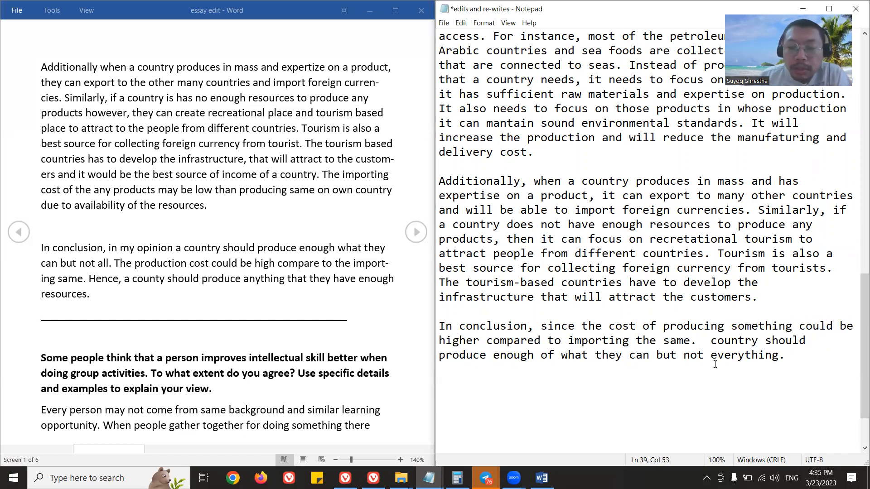
# Replace the period after "importing the same" with ", a" to join the two clauses, and save the file.
pyautogui.click(698, 342)
pyautogui.press('BackSpace')
pyautogui.write(', a')
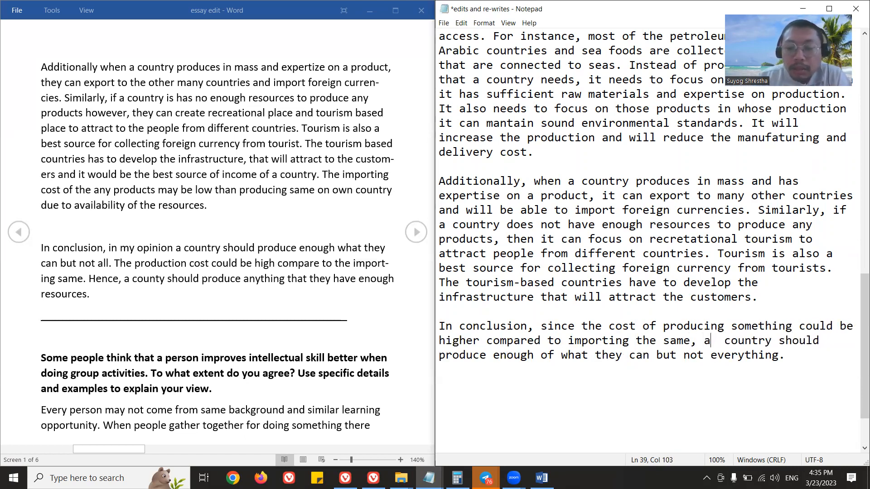
pyautogui.click(645, 386)
pyautogui.hotkey('ctrl', 's')
# Replace "they" with "it" in "what they can but not everything" and save the file.
pyautogui.press('Left')
pyautogui.press('Left')
pyautogui.moveTo(623, 355); pyautogui.dragTo(593, 359)
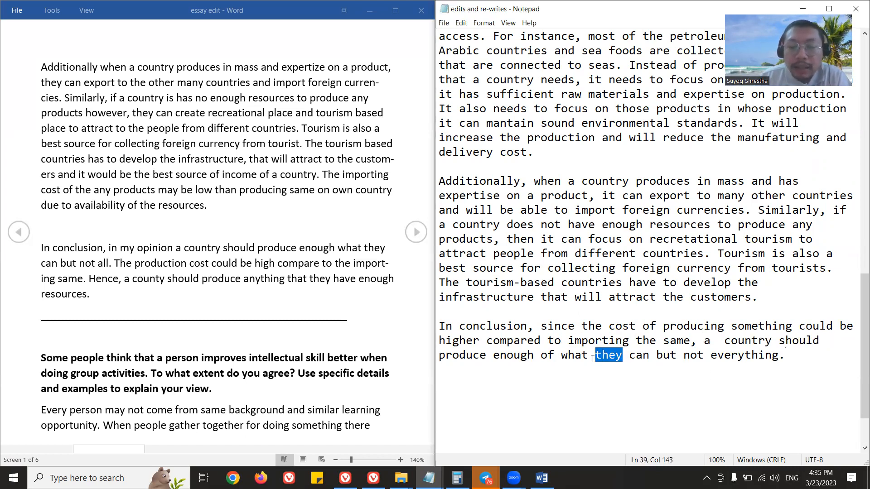
pyautogui.write('it')
pyautogui.hotkey('ctrl', 's')
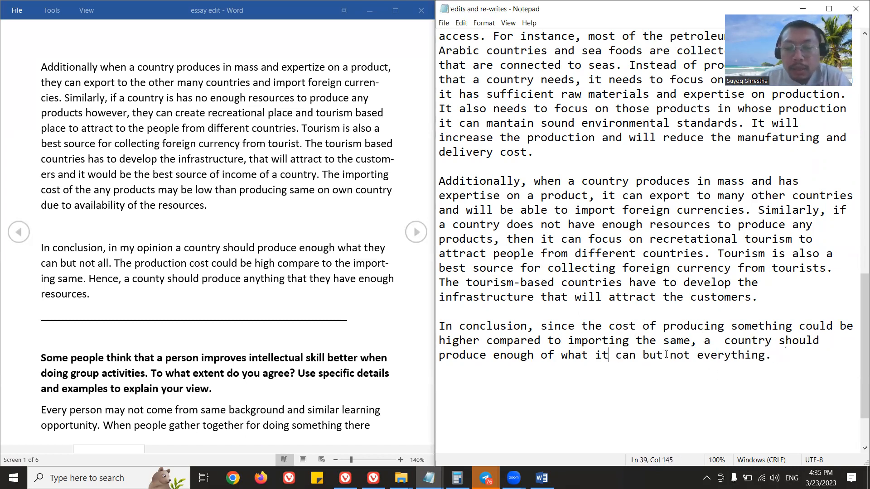
# Review the rewritten conclusion, then look back over the corrected paragraphs and the notes above them.
pyautogui.moveTo(609, 355); pyautogui.dragTo(595, 355)
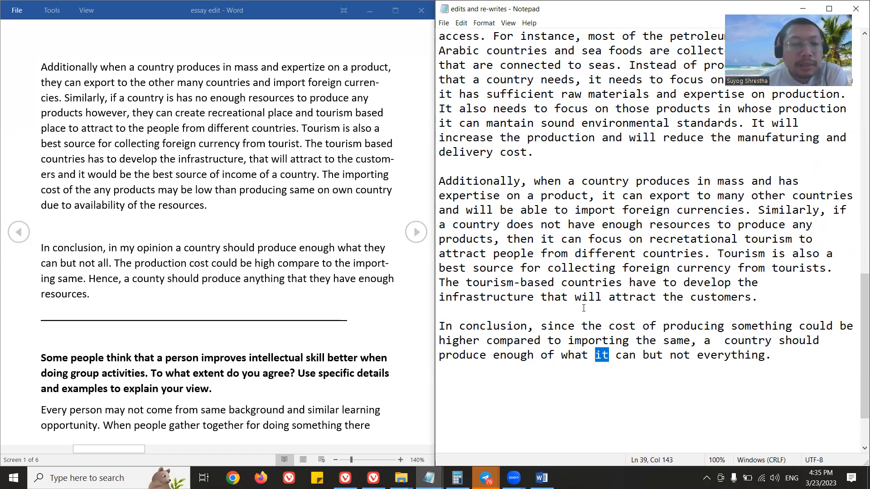
pyautogui.press('Left')
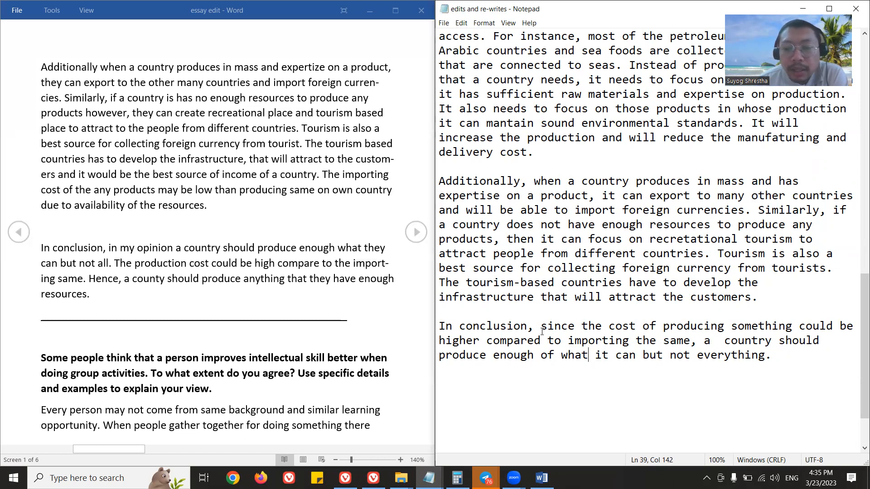
pyautogui.click(473, 327)
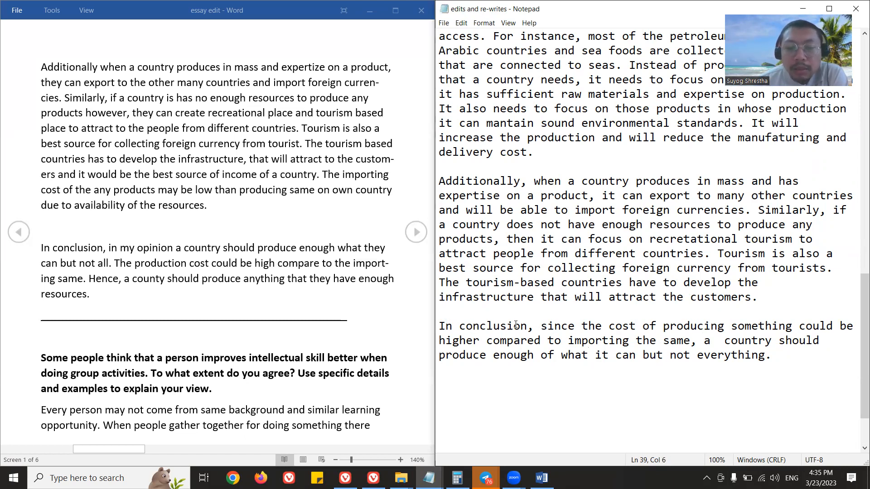
pyautogui.moveTo(536, 326); pyautogui.dragTo(770, 368)
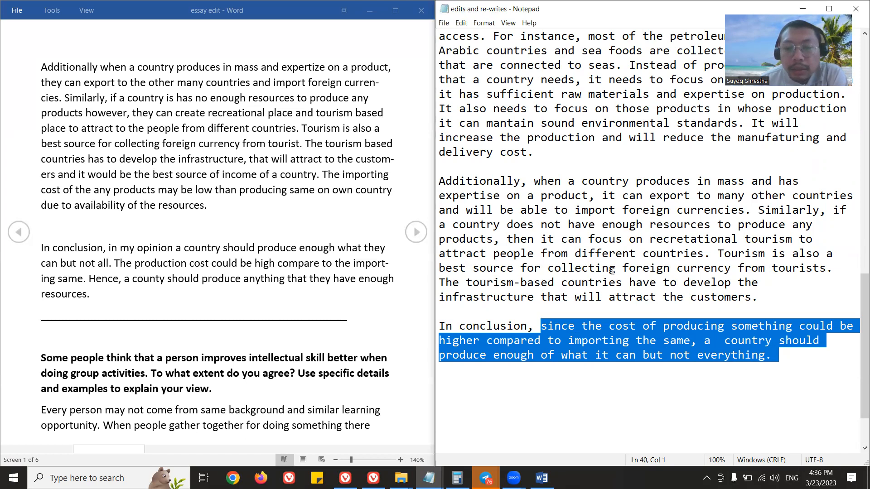
pyautogui.scroll(3, 622, 254)
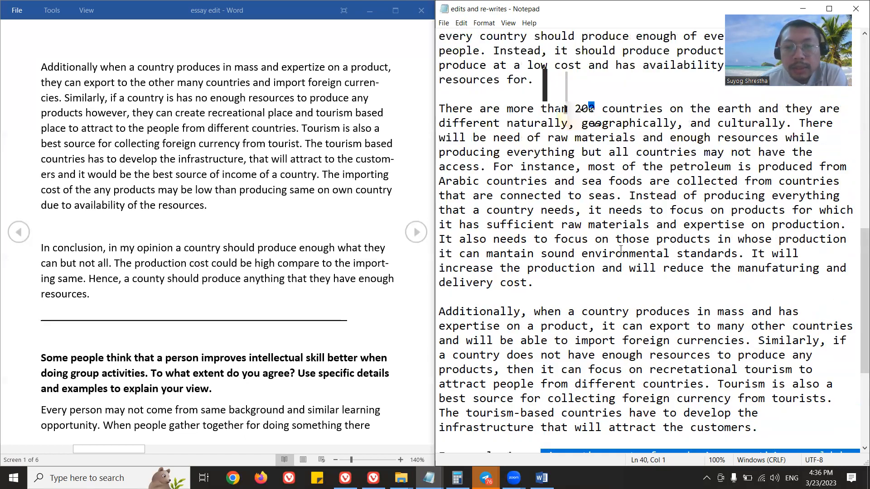
pyautogui.scroll(2, 602, 235)
pyautogui.scroll(3, 579, 221)
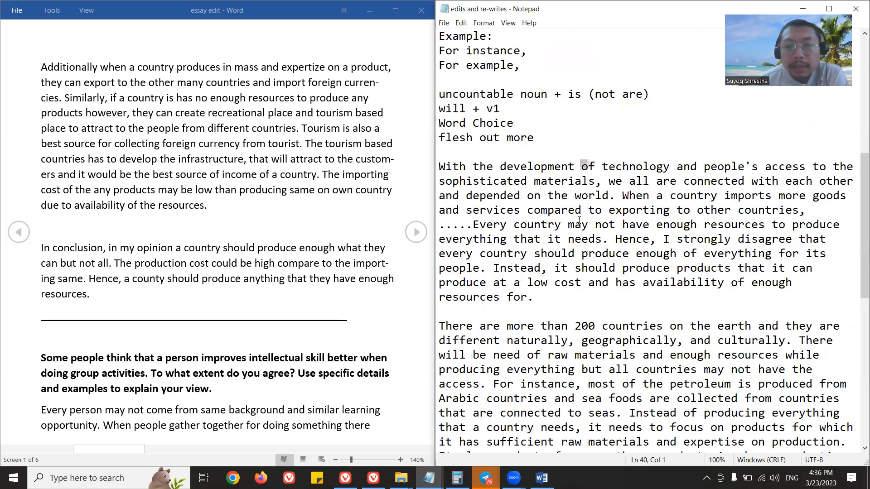
pyautogui.scroll(-10, 560, 201)
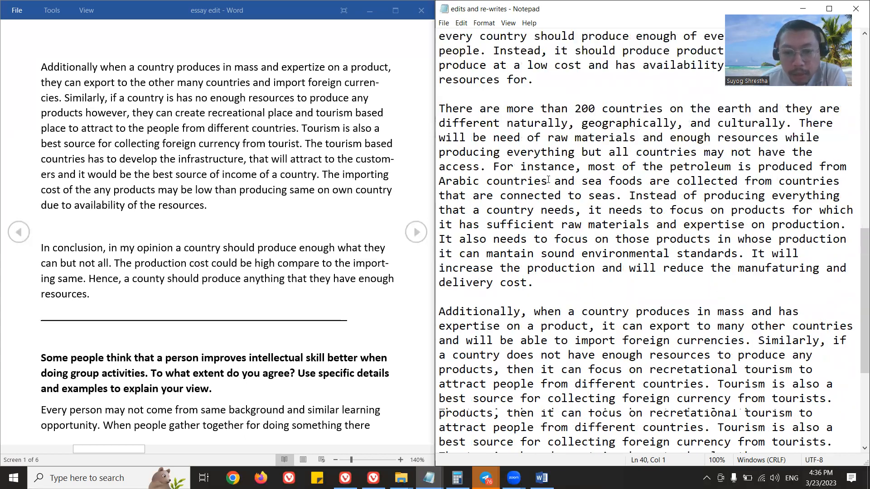
pyautogui.moveTo(440, 253); pyautogui.dragTo(541, 252)
pyautogui.click(755, 301)
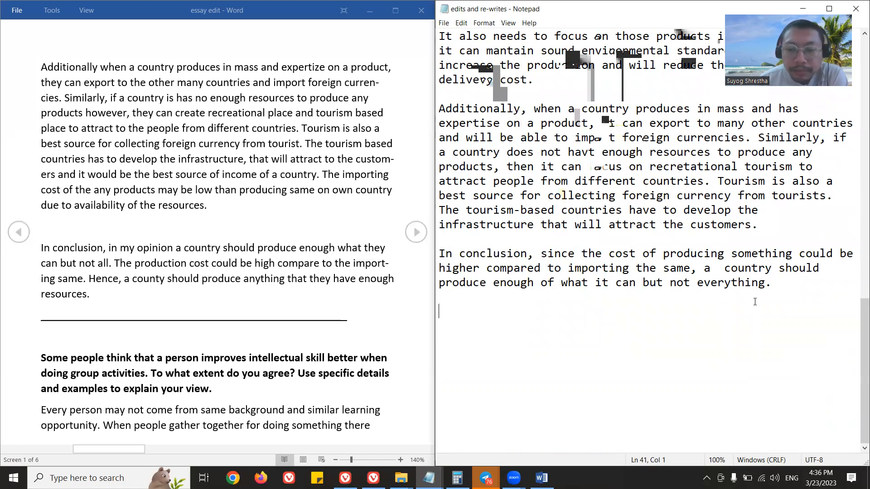
pyautogui.scroll(3, 579, 244)
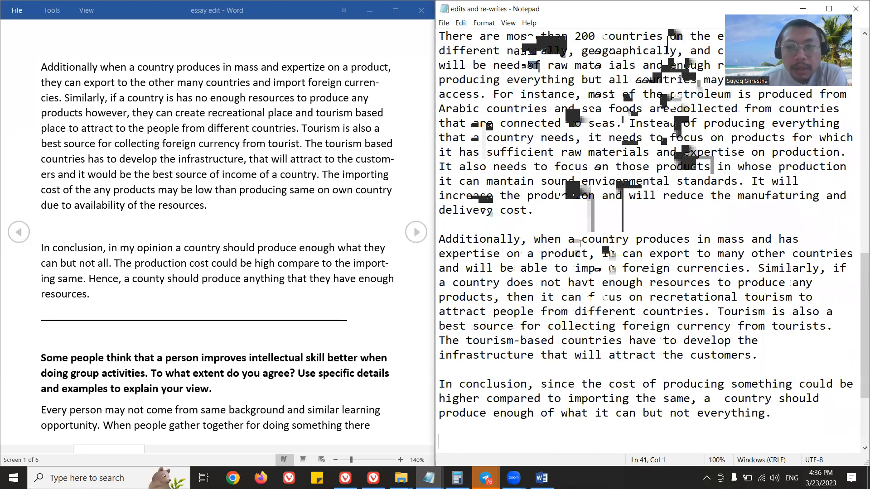
pyautogui.scroll(7, 580, 244)
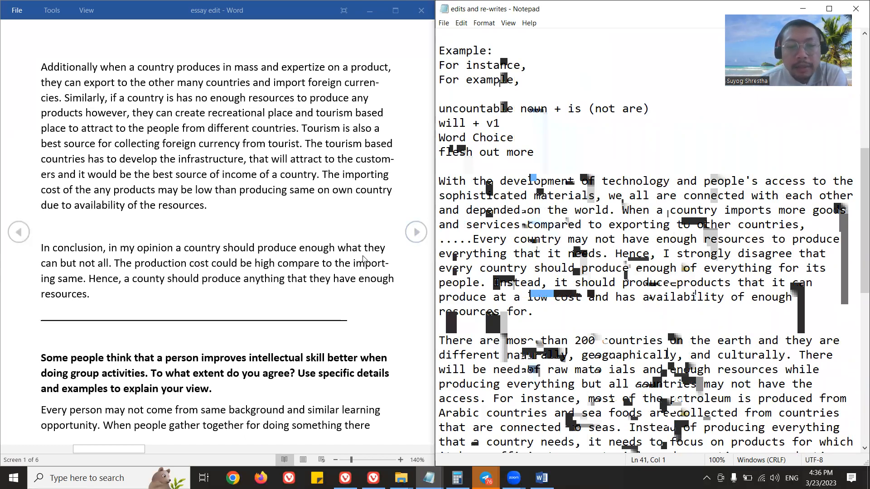
# Compare the corrected introduction with the original essay and insert "are" before "depended on the world".
pyautogui.scroll(2, 355, 245)
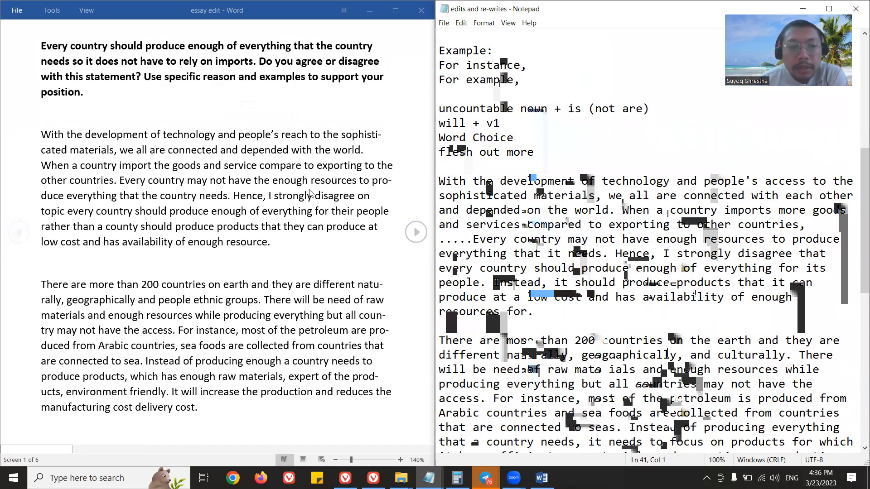
pyautogui.click(473, 239)
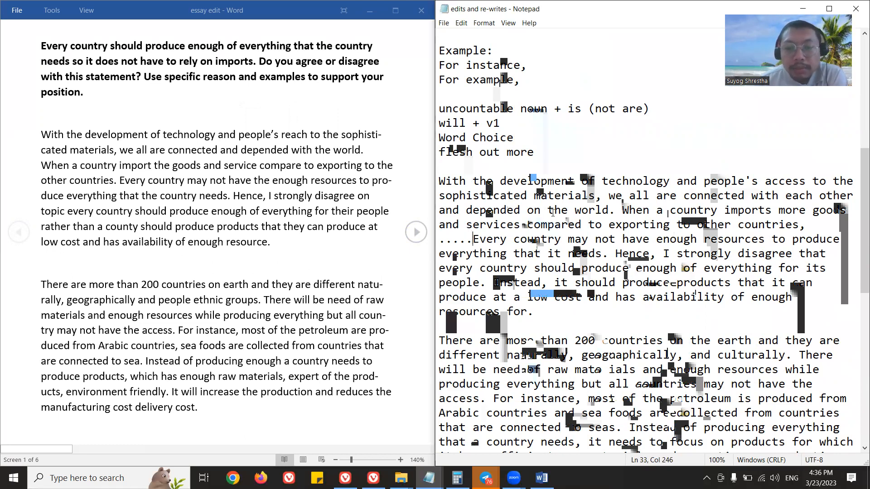
pyautogui.scroll(-2, 551, 214)
pyautogui.scroll(3, 553, 212)
pyautogui.scroll(-2, 552, 212)
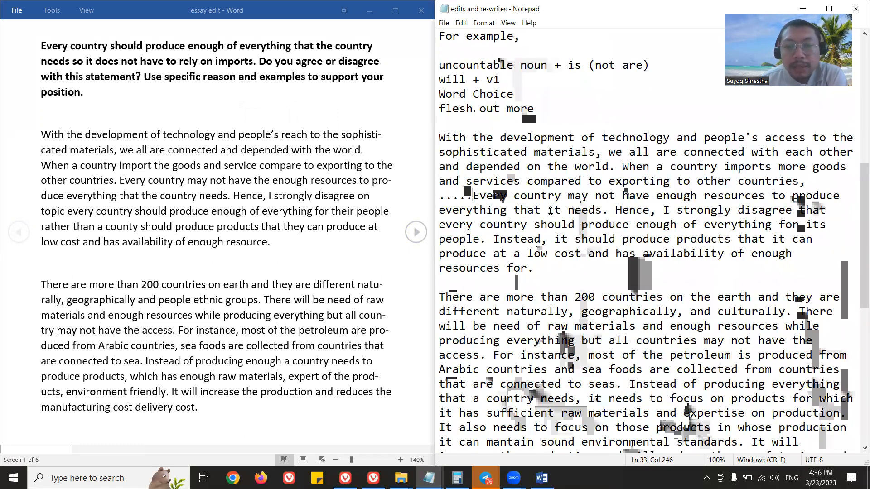
pyautogui.click(479, 152)
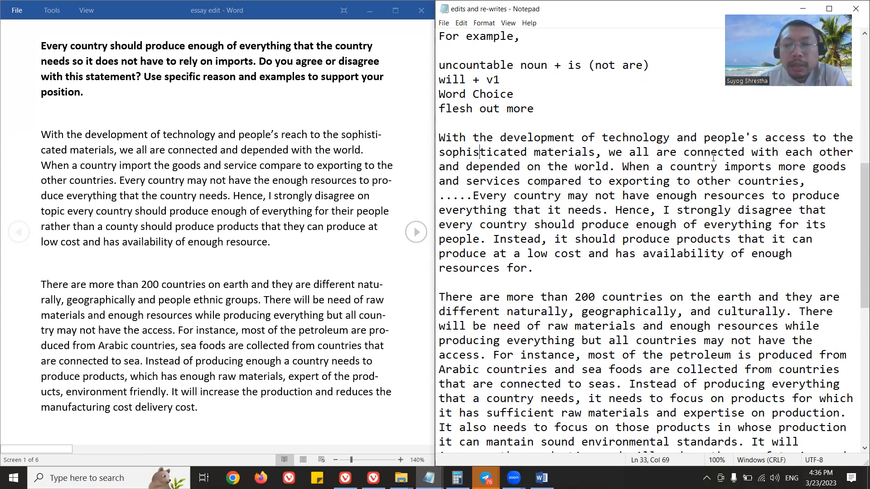
pyautogui.click(467, 167)
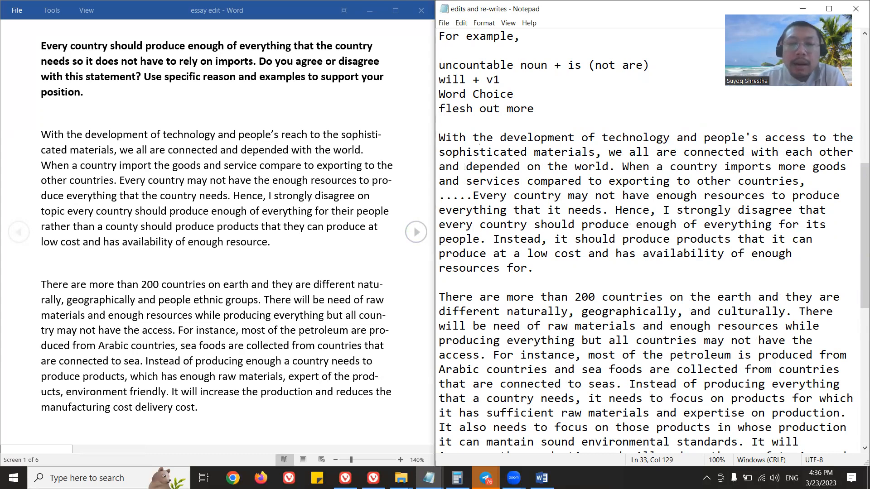
pyautogui.write('are')
pyautogui.click(539, 181)
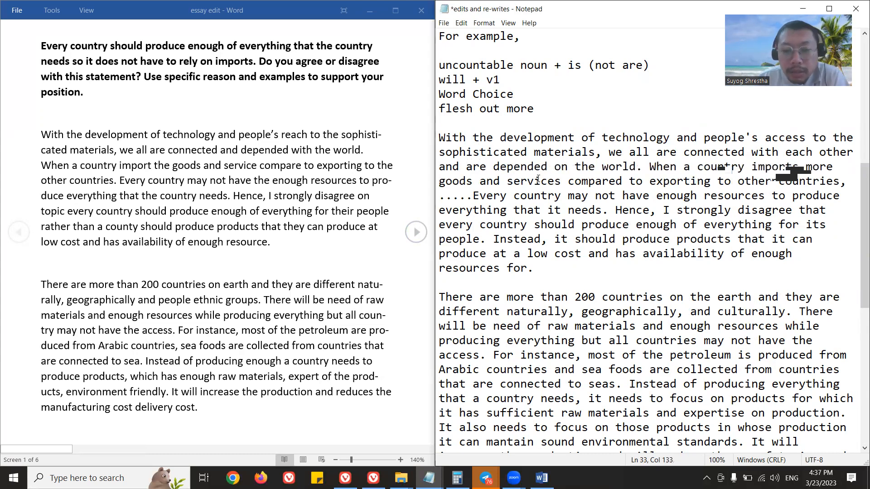
pyautogui.click(483, 169)
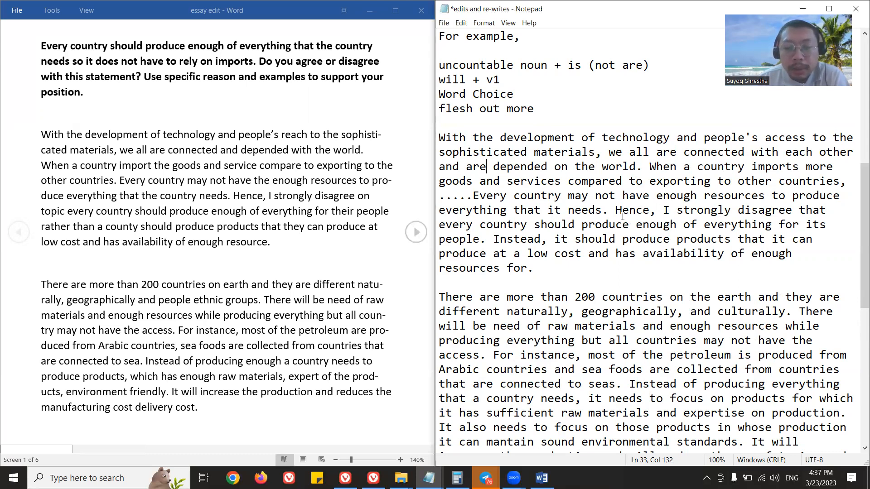
# Capitalize "Earth" in the second paragraph's opening sentence and save the file.
pyautogui.scroll(-1, 623, 216)
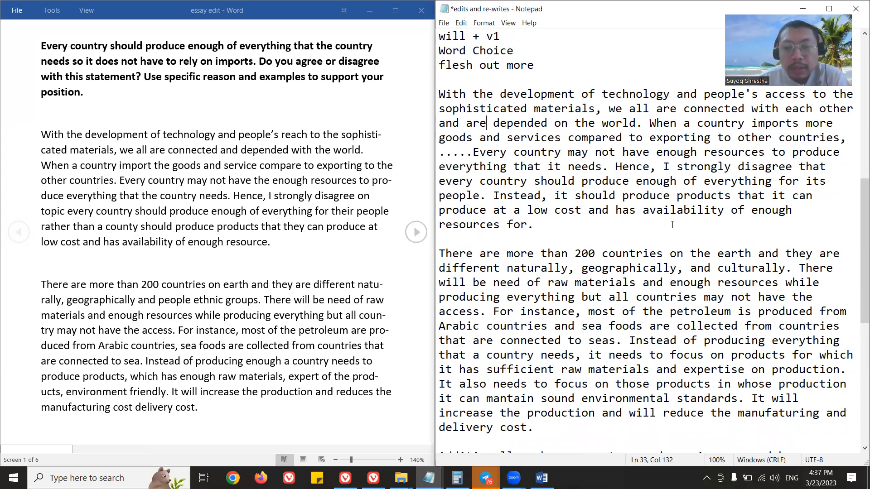
pyautogui.scroll(-2, 560, 221)
pyautogui.moveTo(520, 124); pyautogui.dragTo(513, 123)
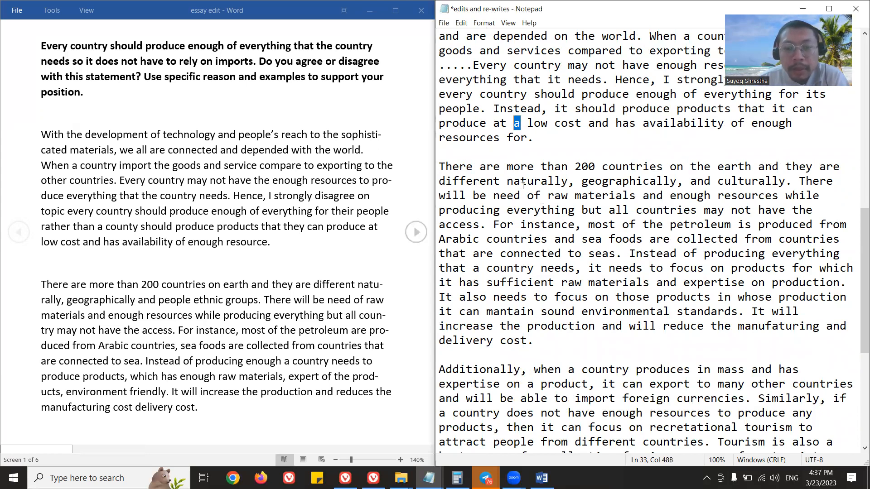
pyautogui.scroll(-1, 523, 185)
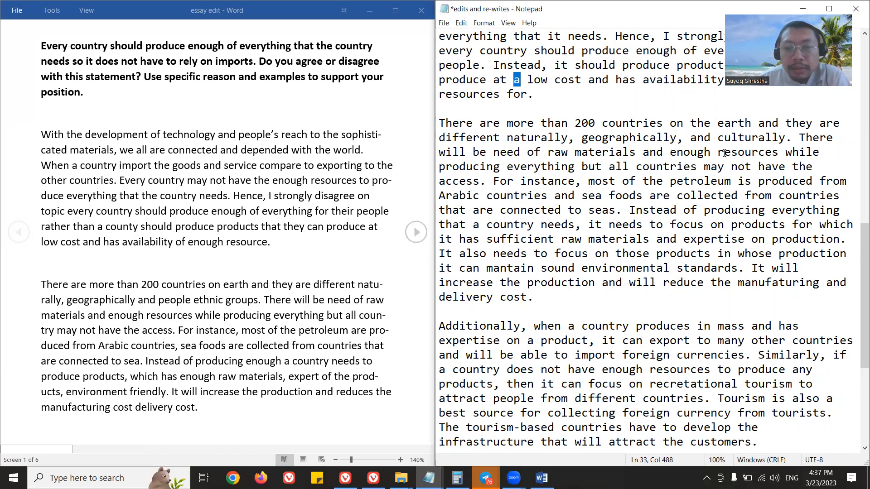
pyautogui.click(723, 122)
pyautogui.press('BackSpace')
pyautogui.write('E')
pyautogui.hotkey('ctrl', 's')
# Review the corrected body paragraphs sentence by sentence, from the need for raw materials to tourism, then look back over the introduction.
pyautogui.click(562, 181)
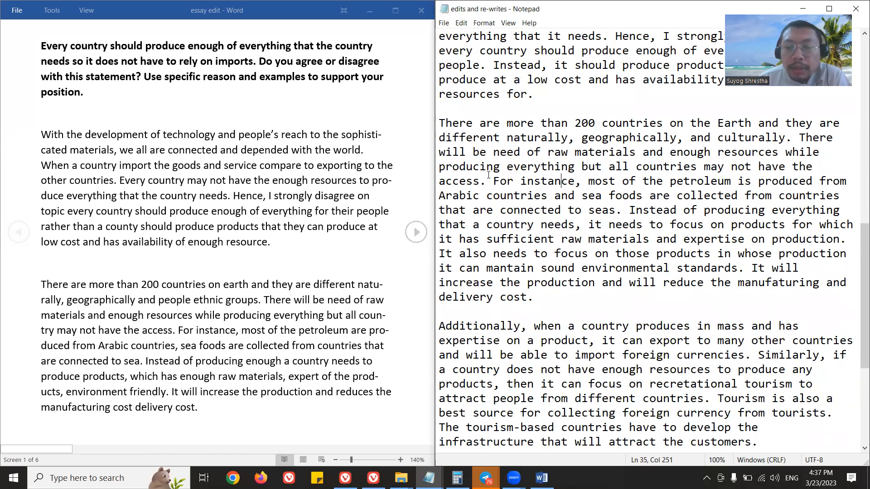
pyautogui.moveTo(793, 138); pyautogui.dragTo(488, 186)
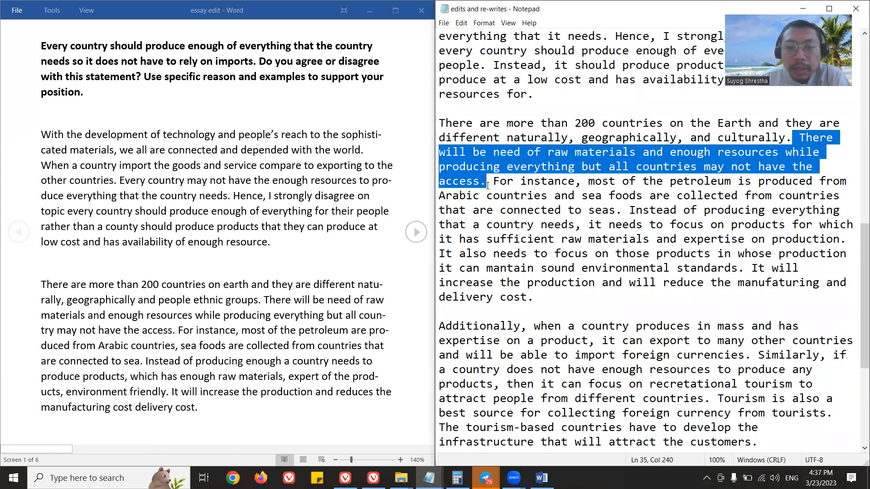
pyautogui.click(563, 200)
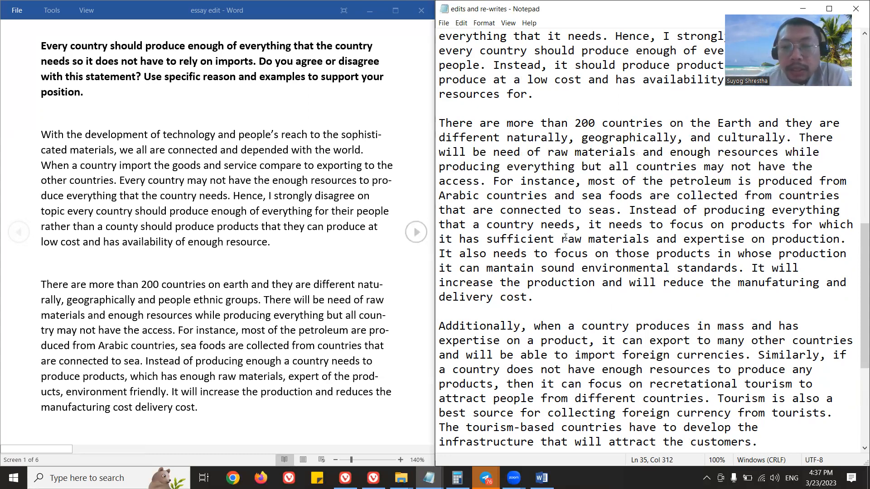
pyautogui.click(617, 210)
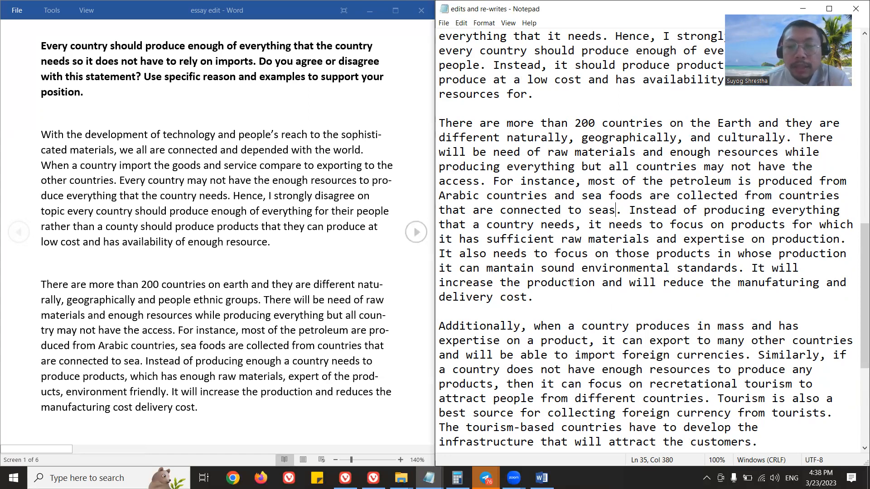
pyautogui.moveTo(745, 268); pyautogui.dragTo(440, 252)
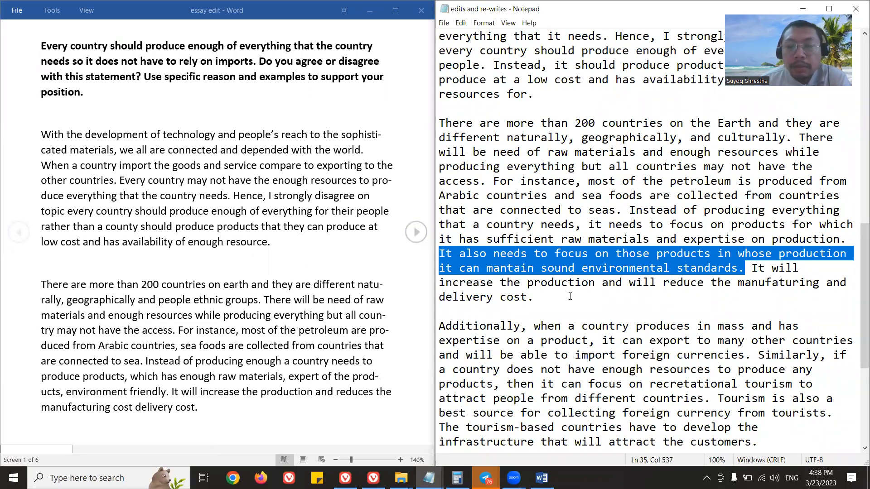
pyautogui.click(553, 302)
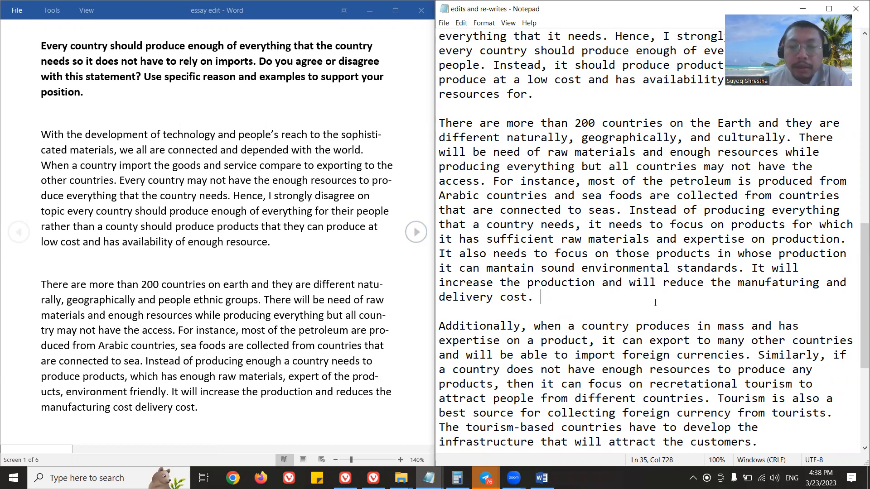
pyautogui.scroll(-2, 655, 302)
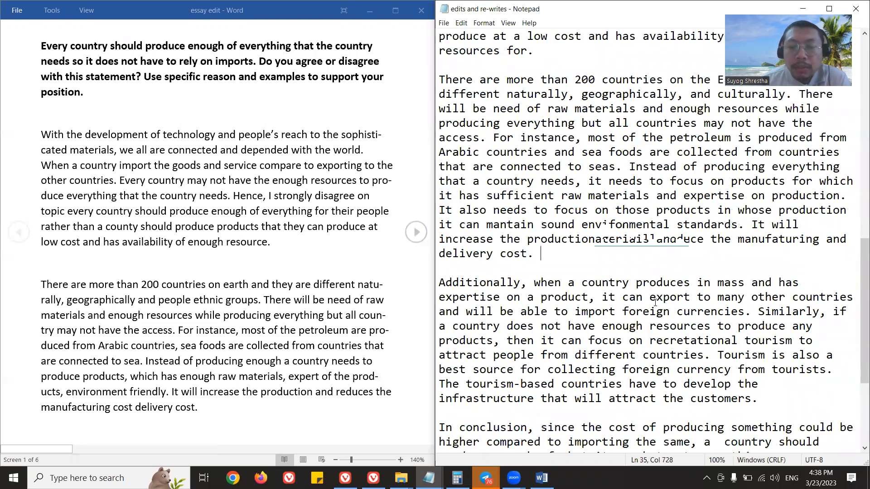
pyautogui.click(717, 254)
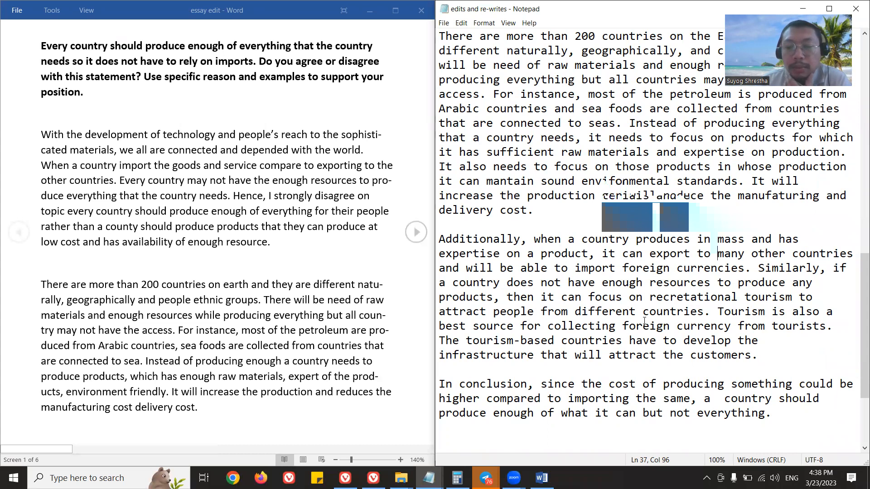
pyautogui.click(683, 313)
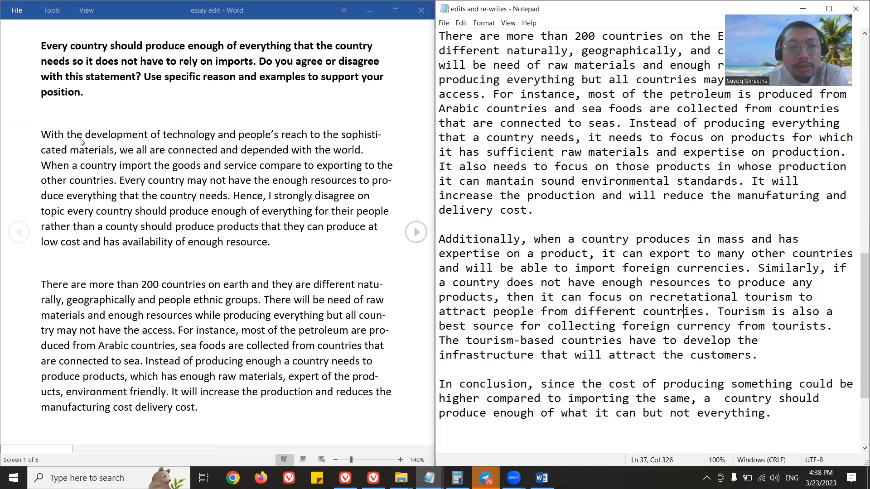
pyautogui.click(673, 204)
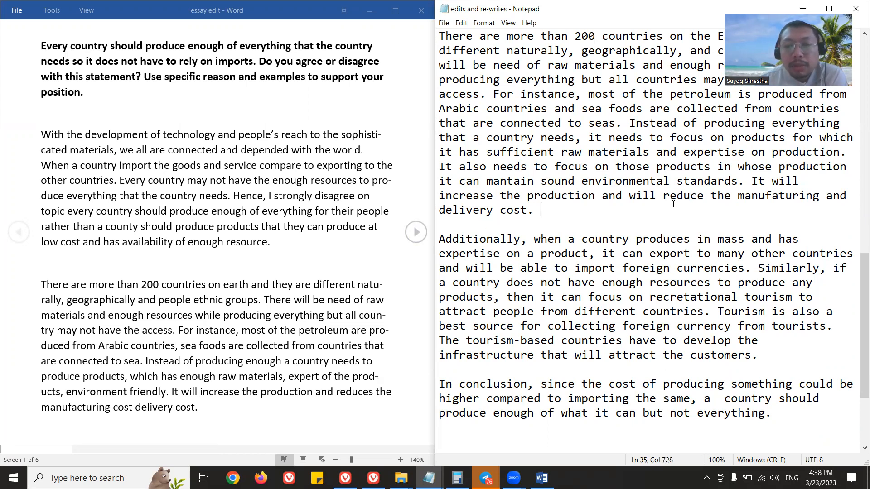
pyautogui.scroll(4, 635, 210)
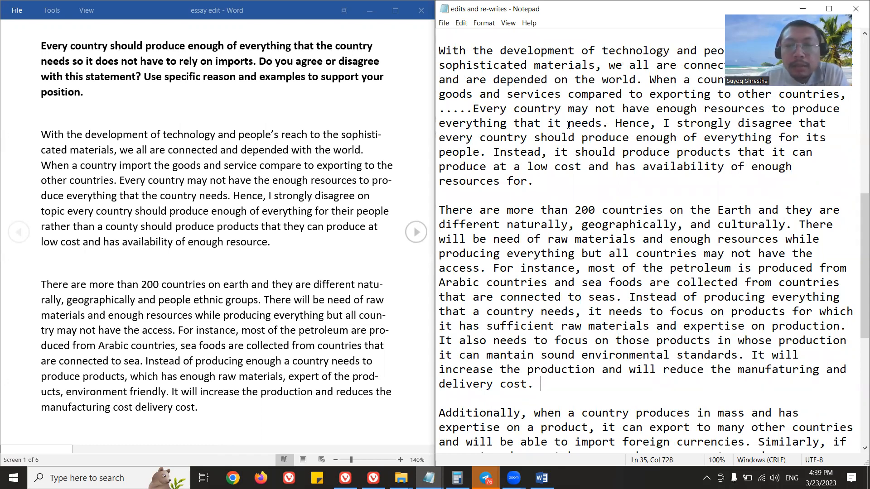
pyautogui.scroll(-7, 569, 125)
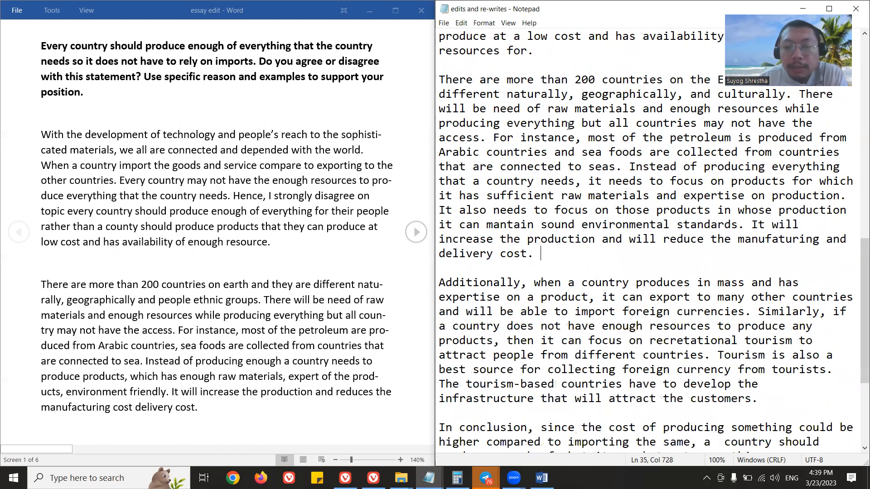